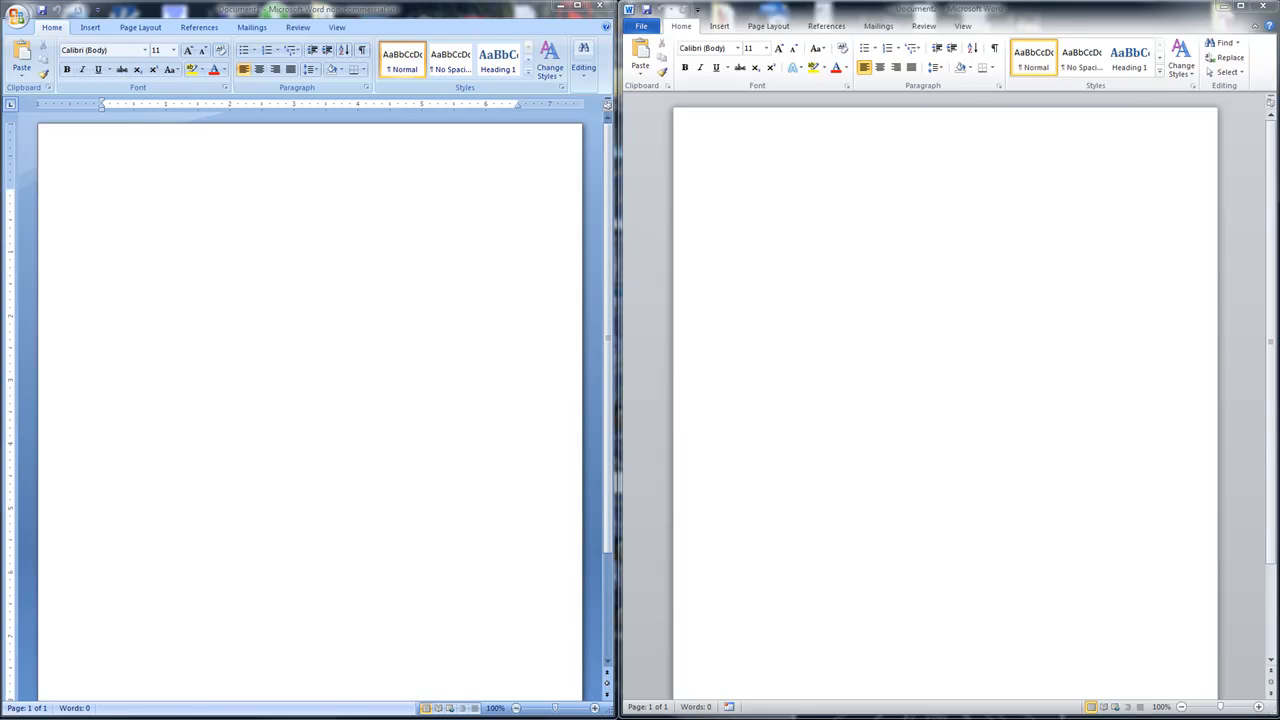
Enter "Word 2007" in the blank Word 2007 document and set the text to 72 pt.
left_click(365, 375)
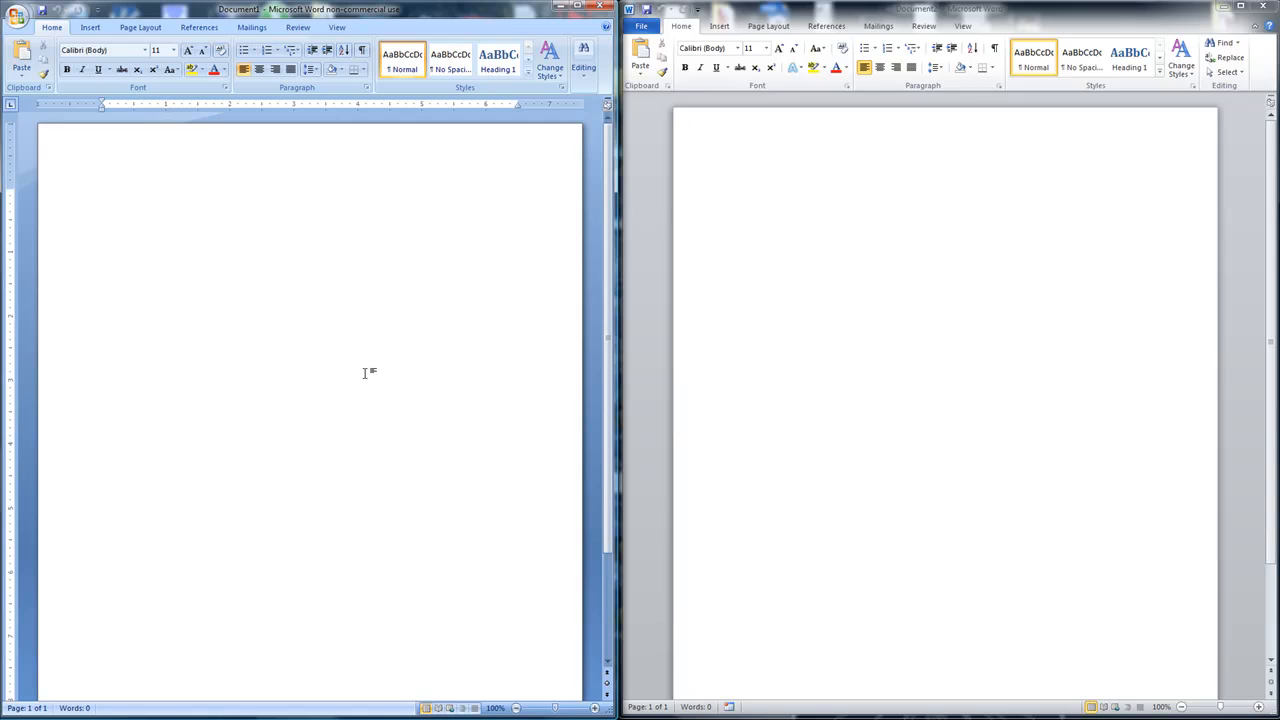
type("Word 2007")
key("ctrl+a")
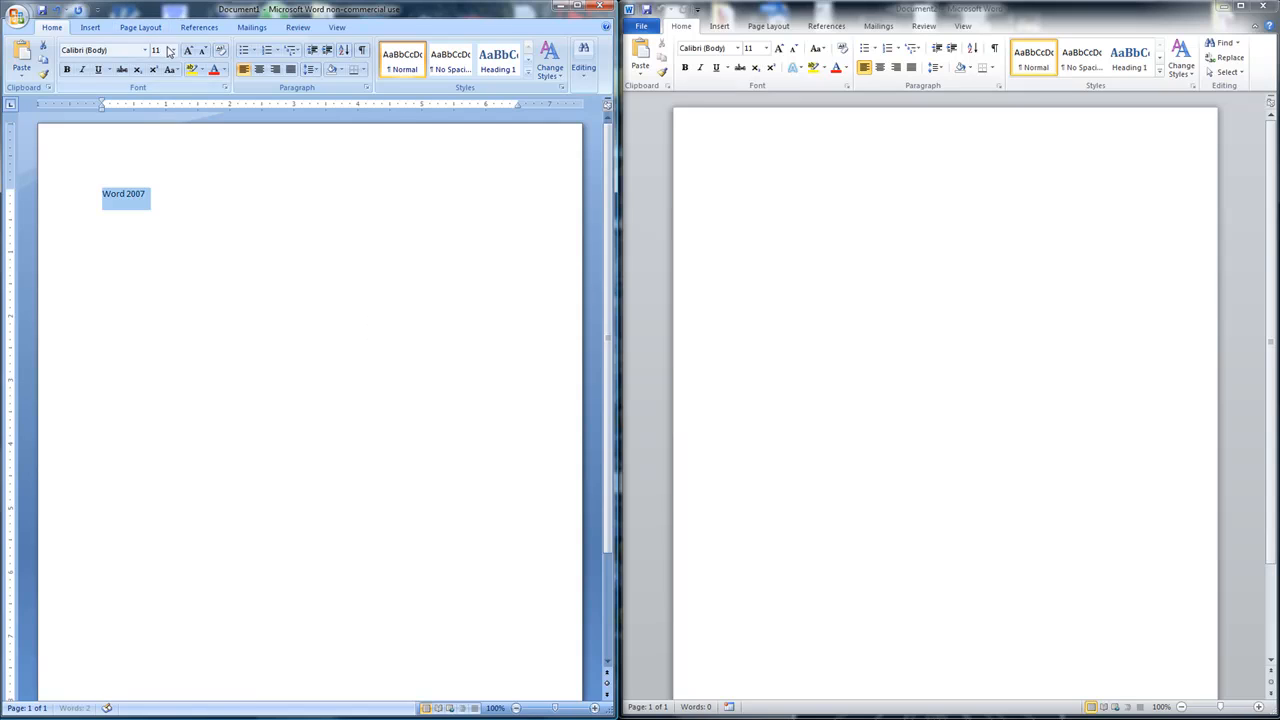
left_click(173, 50)
left_click(157, 234)
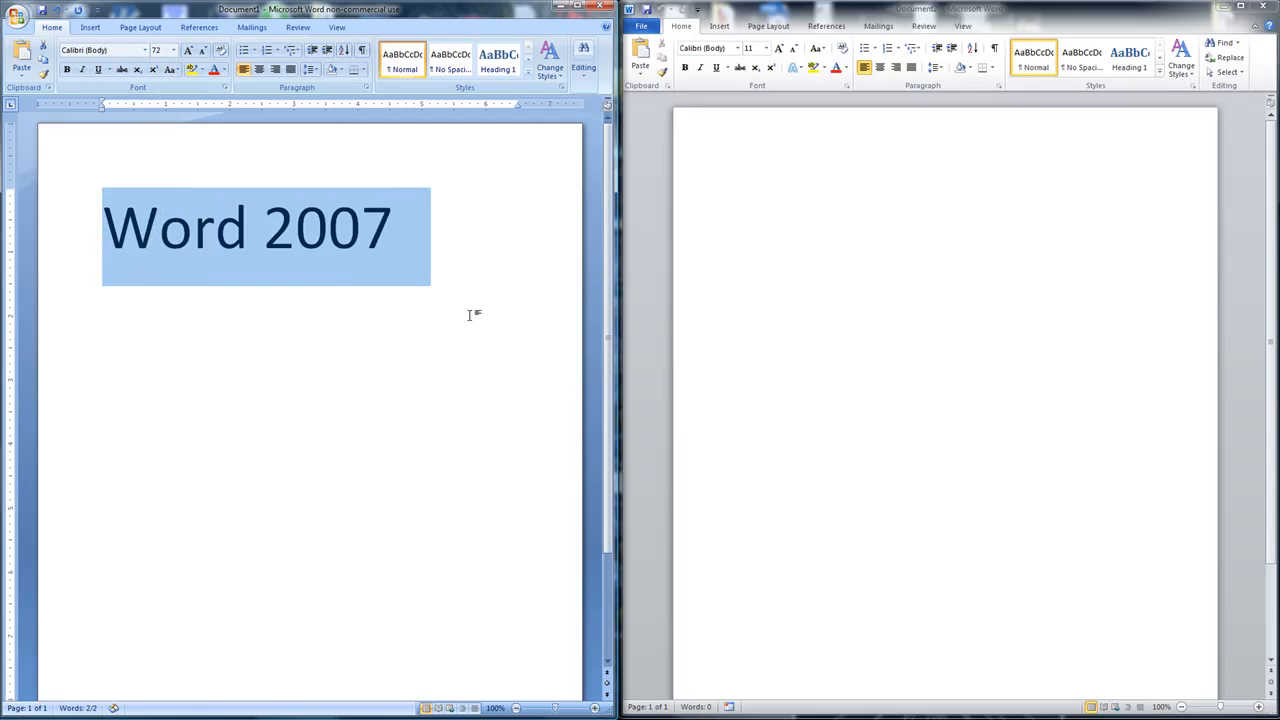
left_click(471, 314)
Switch to the blank Word 2010 document, enter "Word 2010 BETA" and set the text to 72 pt.
left_click(877, 265)
type("Word")
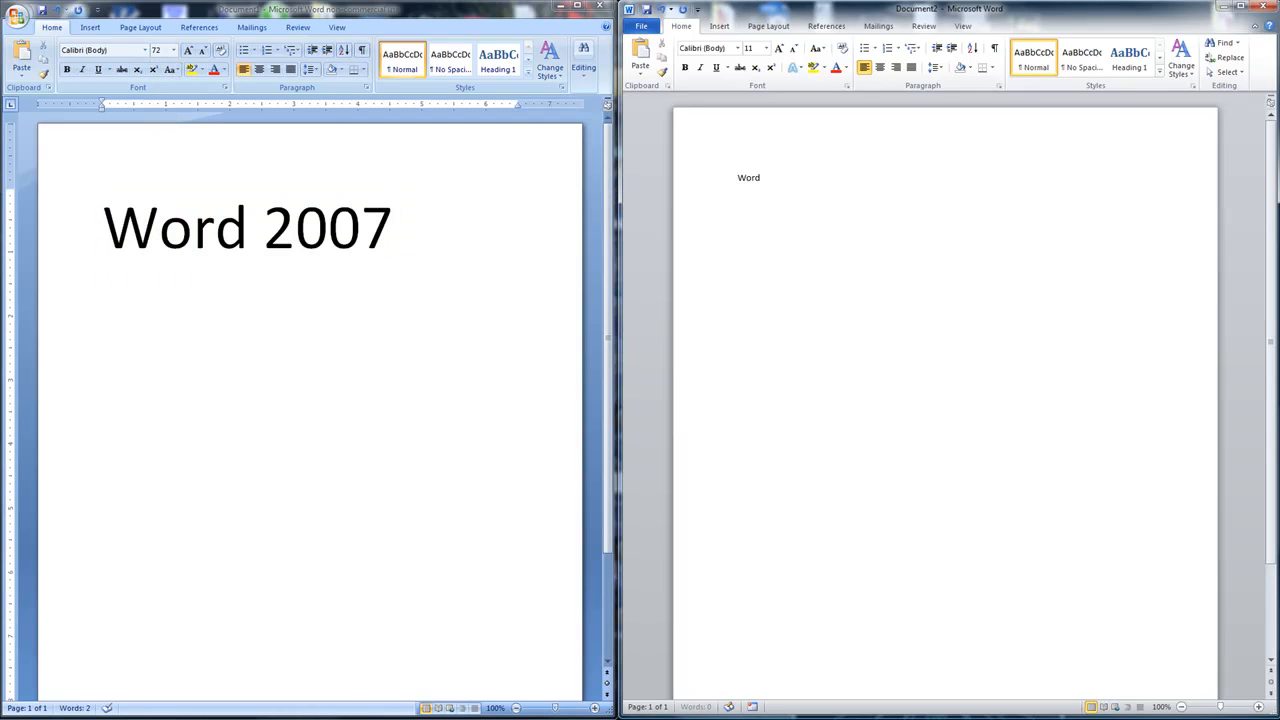
type(" 2010 BETA")
key("ctrl+a")
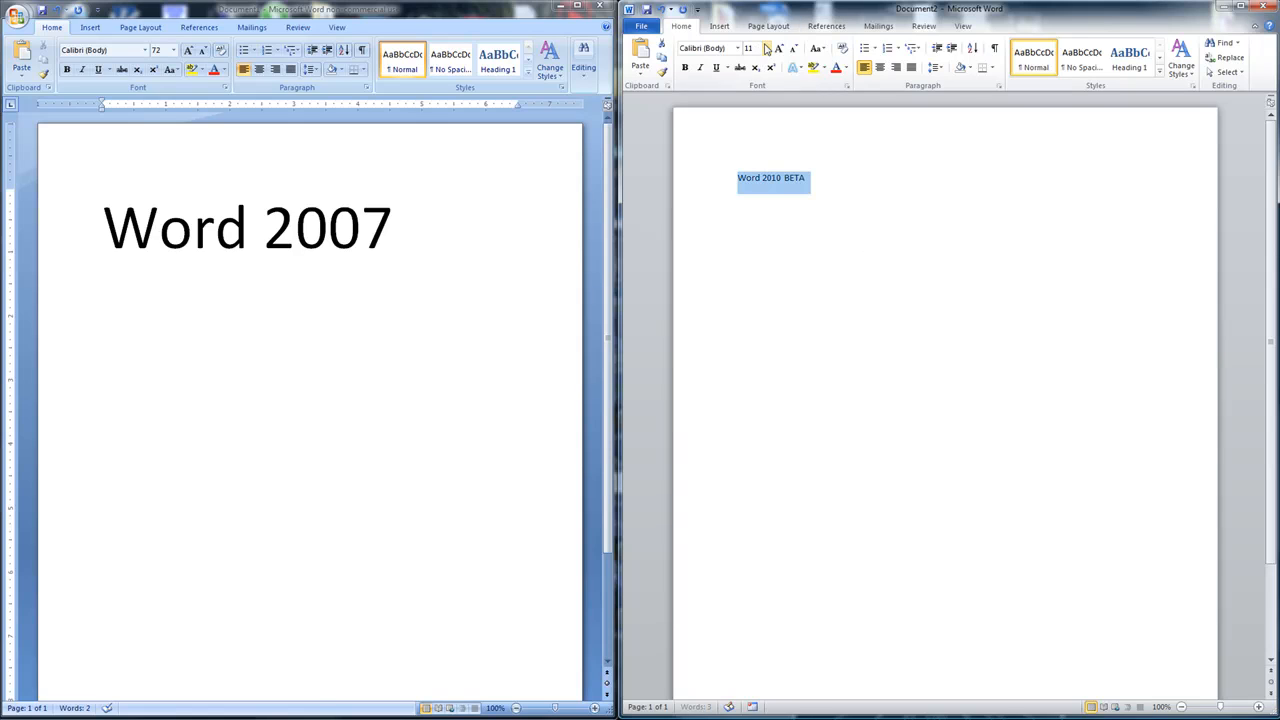
left_click(767, 48)
left_click(756, 234)
left_click(1036, 452)
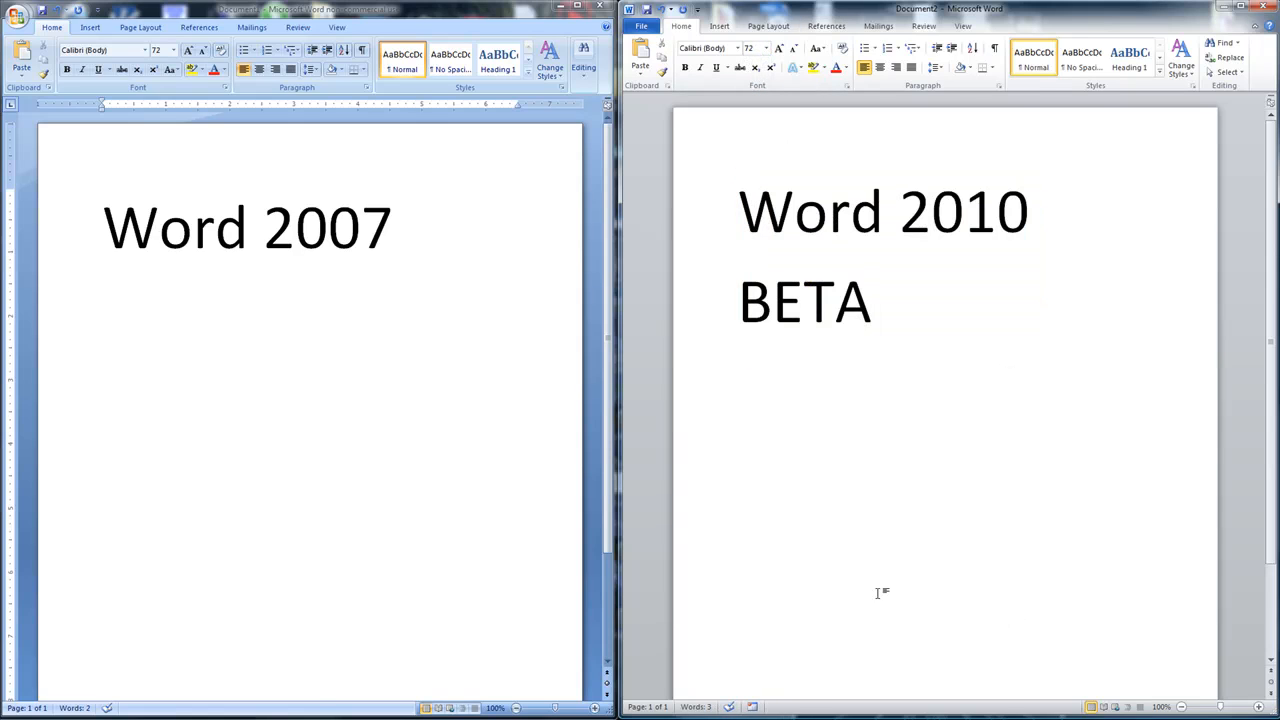
left_click(398, 212)
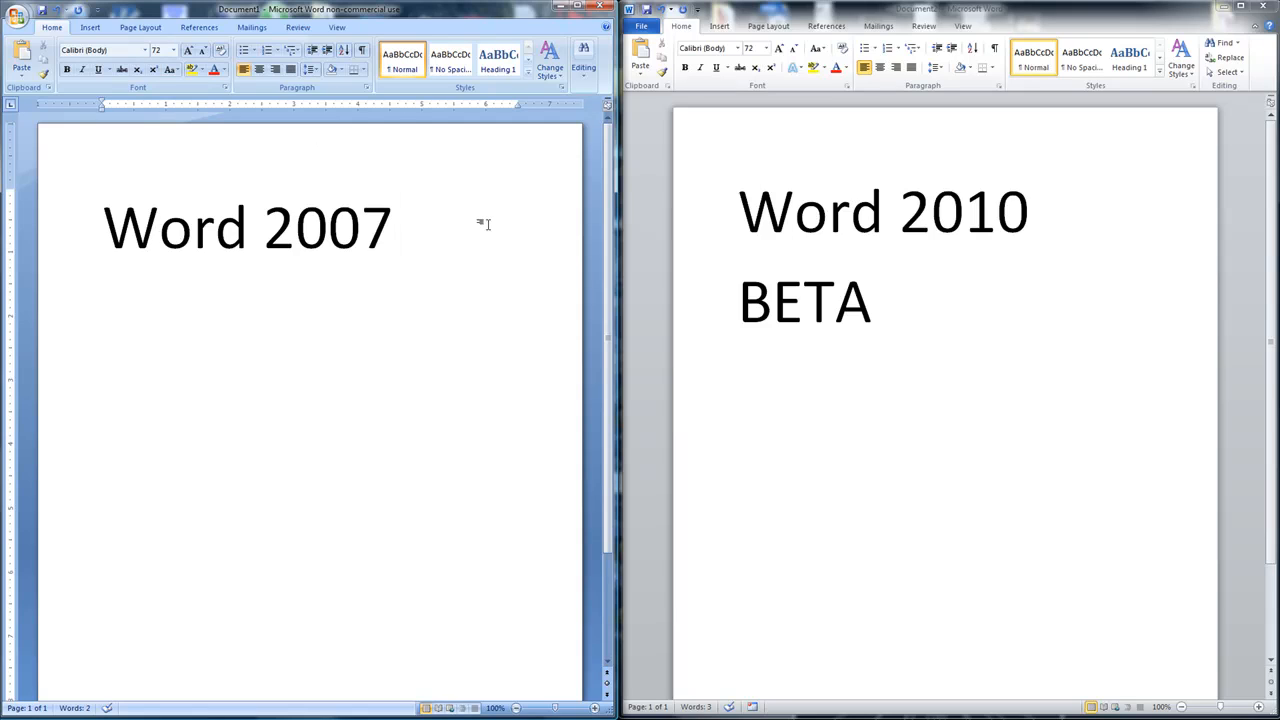
left_click_drag(458, 225, 40, 240)
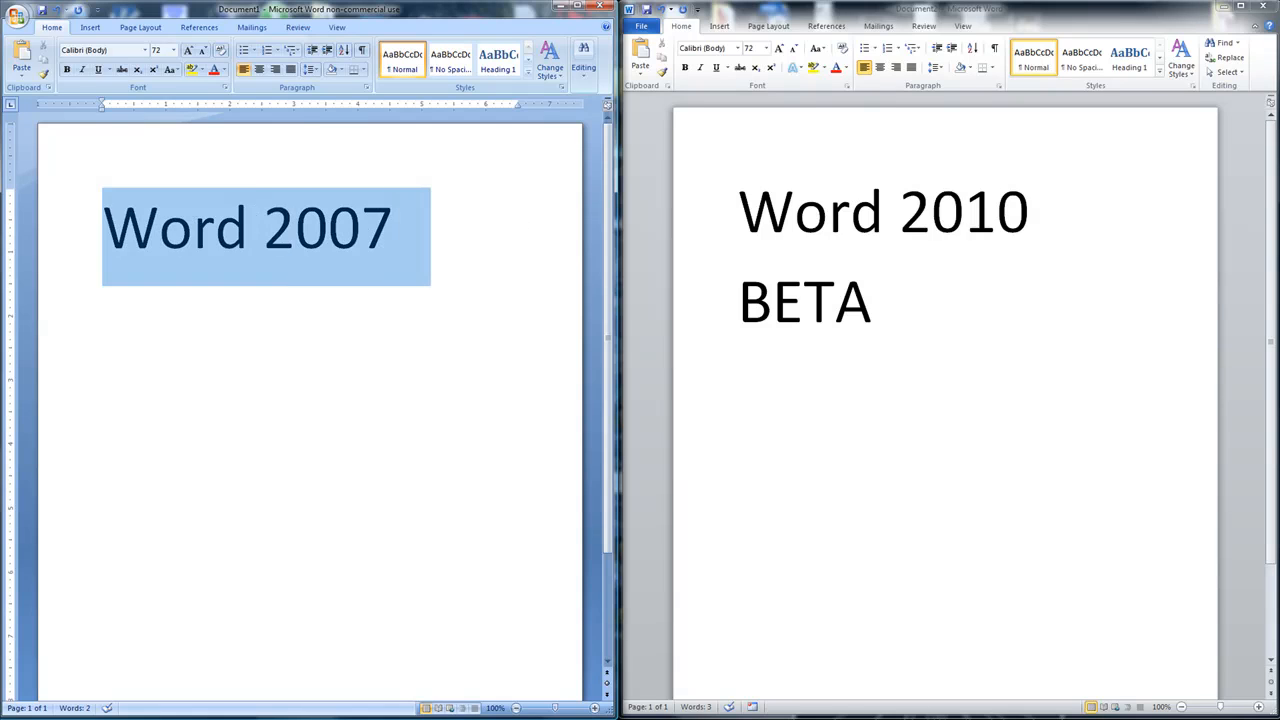
left_click(449, 269)
left_click_drag(474, 229, 17, 242)
left_click(355, 256)
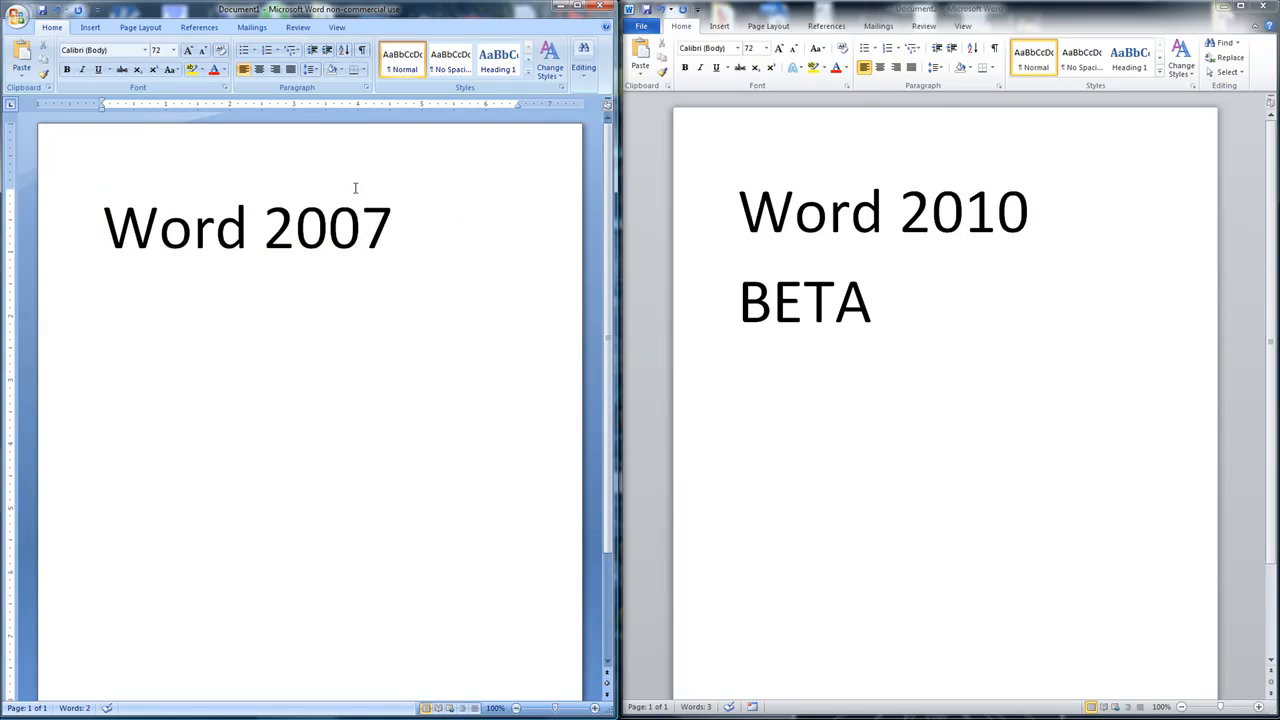
left_click(470, 218)
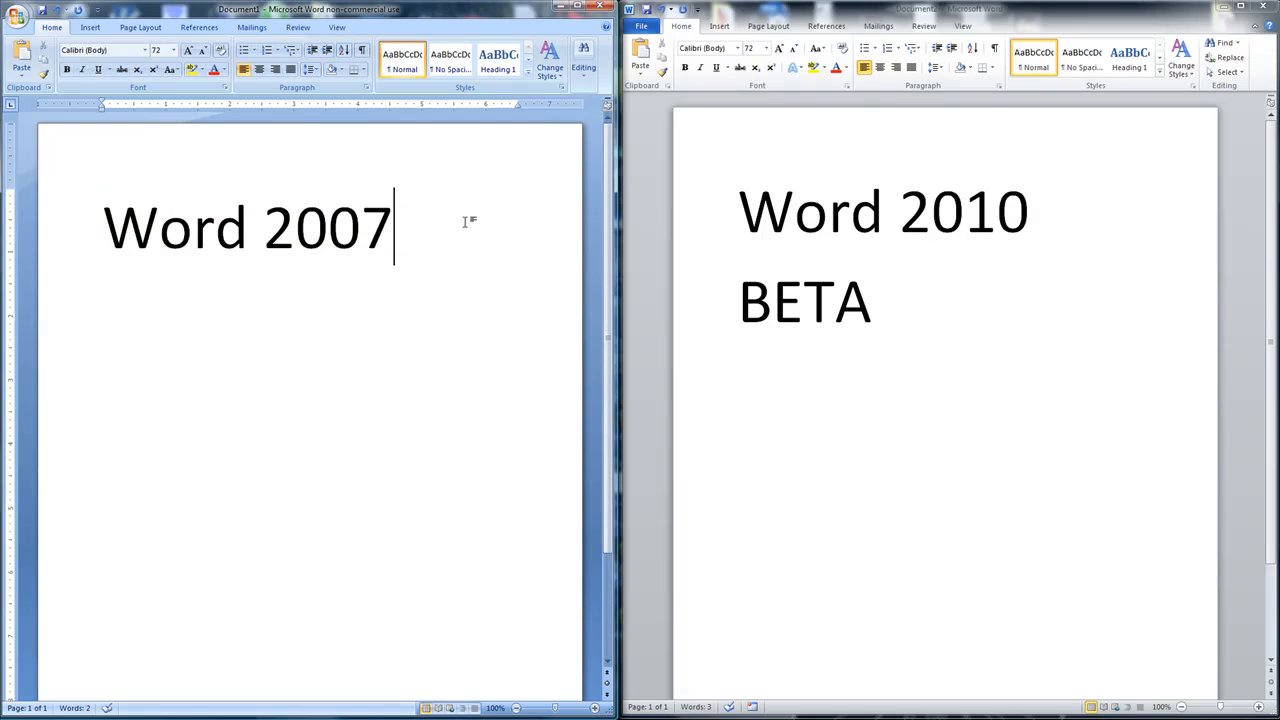
Compare the Insert and Page Layout commands of Word 2007 with those of Word 2010.
left_click(89, 28)
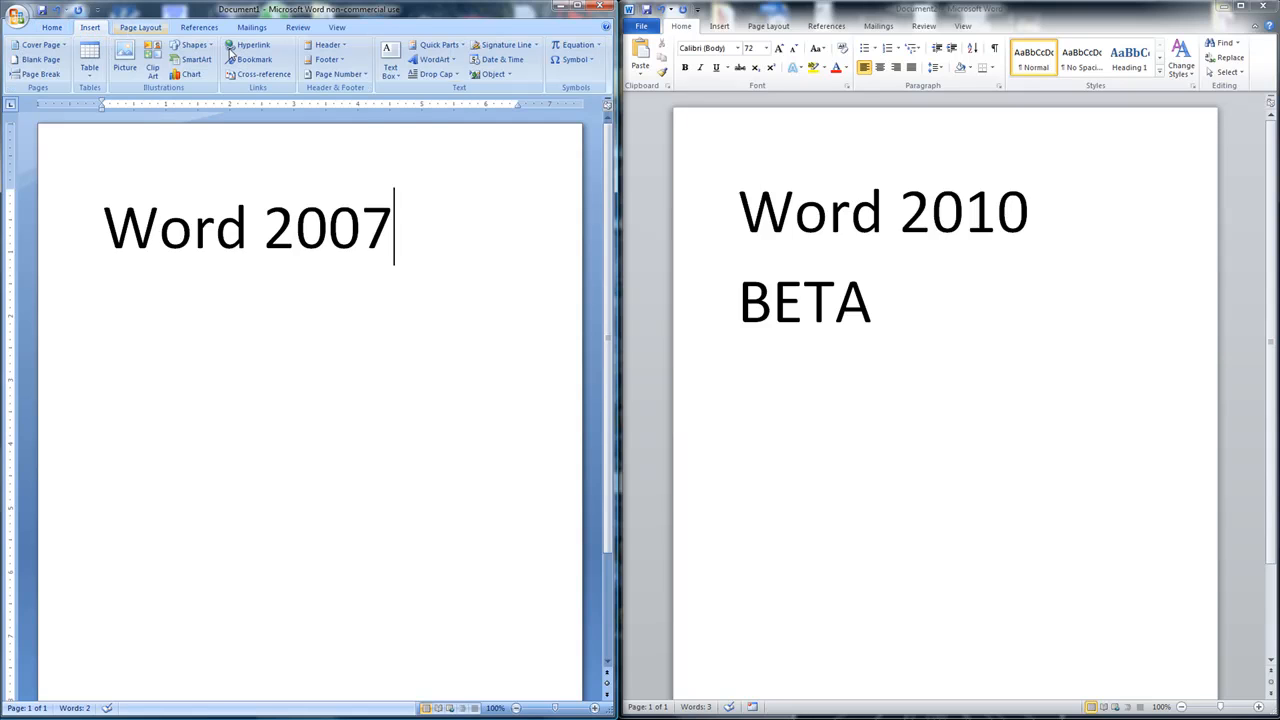
left_click(716, 28)
left_click(720, 27)
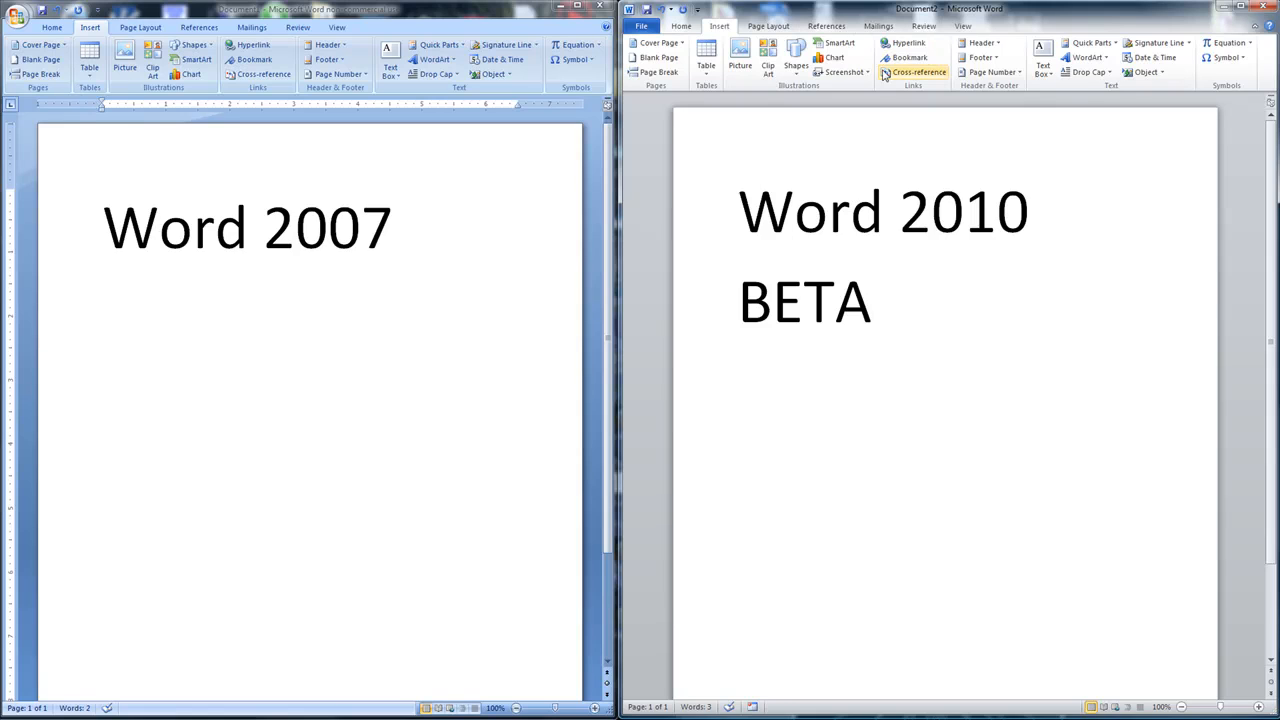
left_click(153, 30)
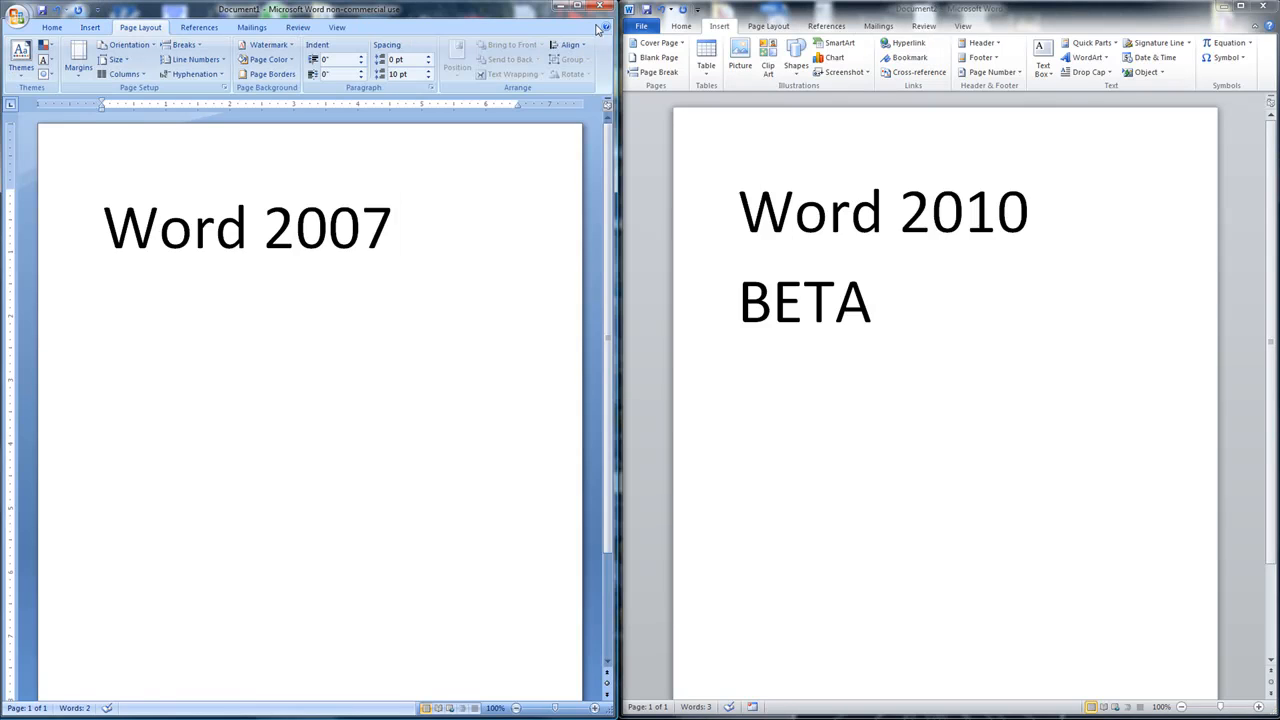
left_click(767, 27)
left_click(767, 27)
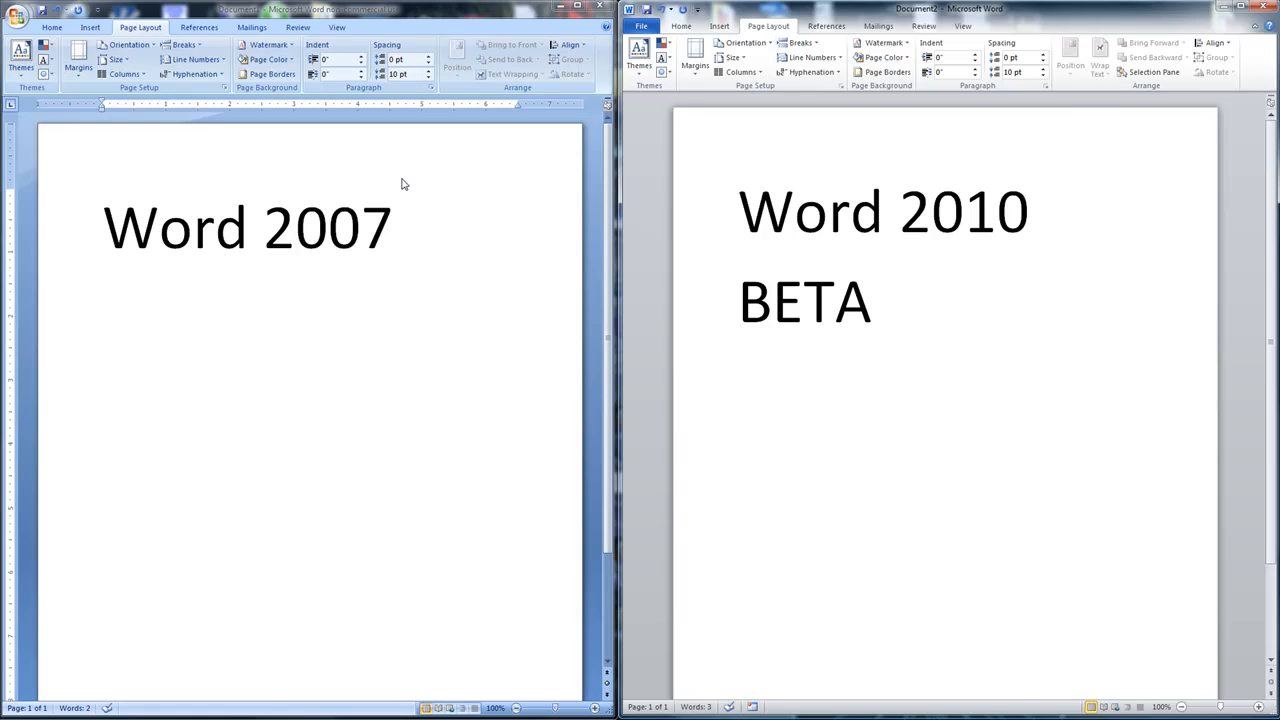
Compare the References and Mailings commands between the Word 2010 and Word 2007 windows.
left_click(815, 28)
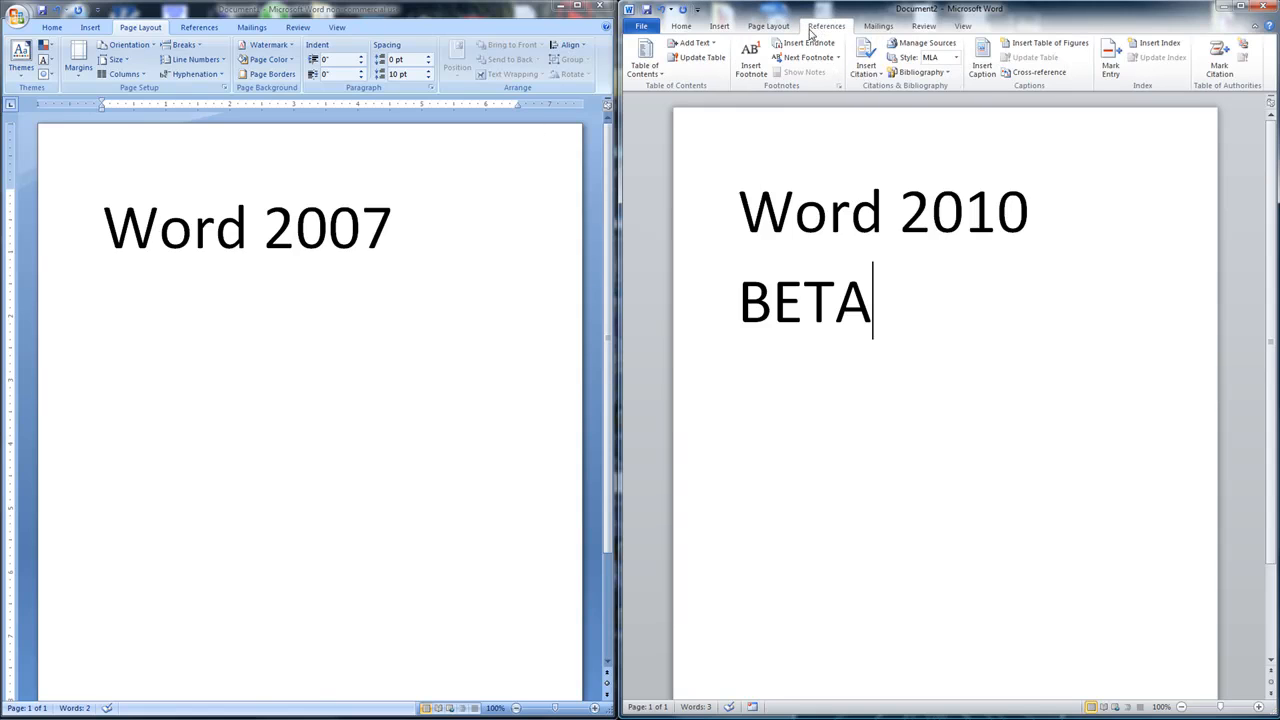
left_click(205, 28)
left_click(205, 28)
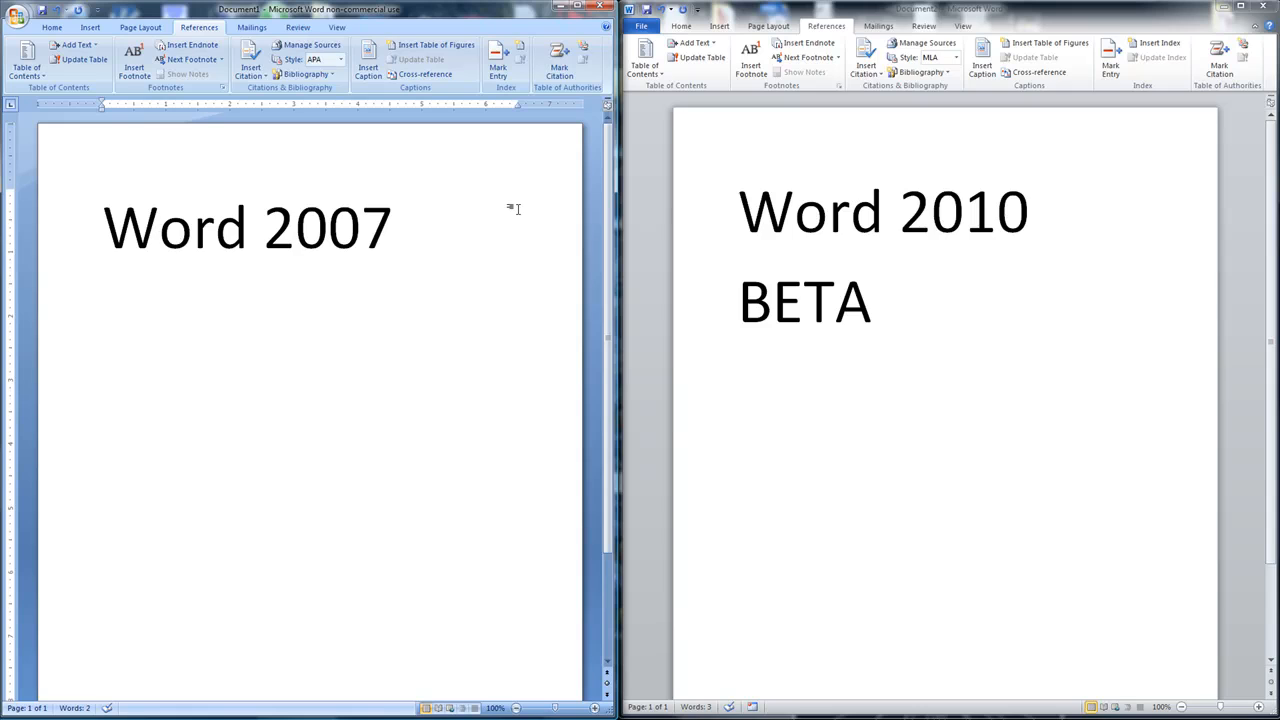
left_click(240, 28)
left_click(879, 27)
left_click(879, 27)
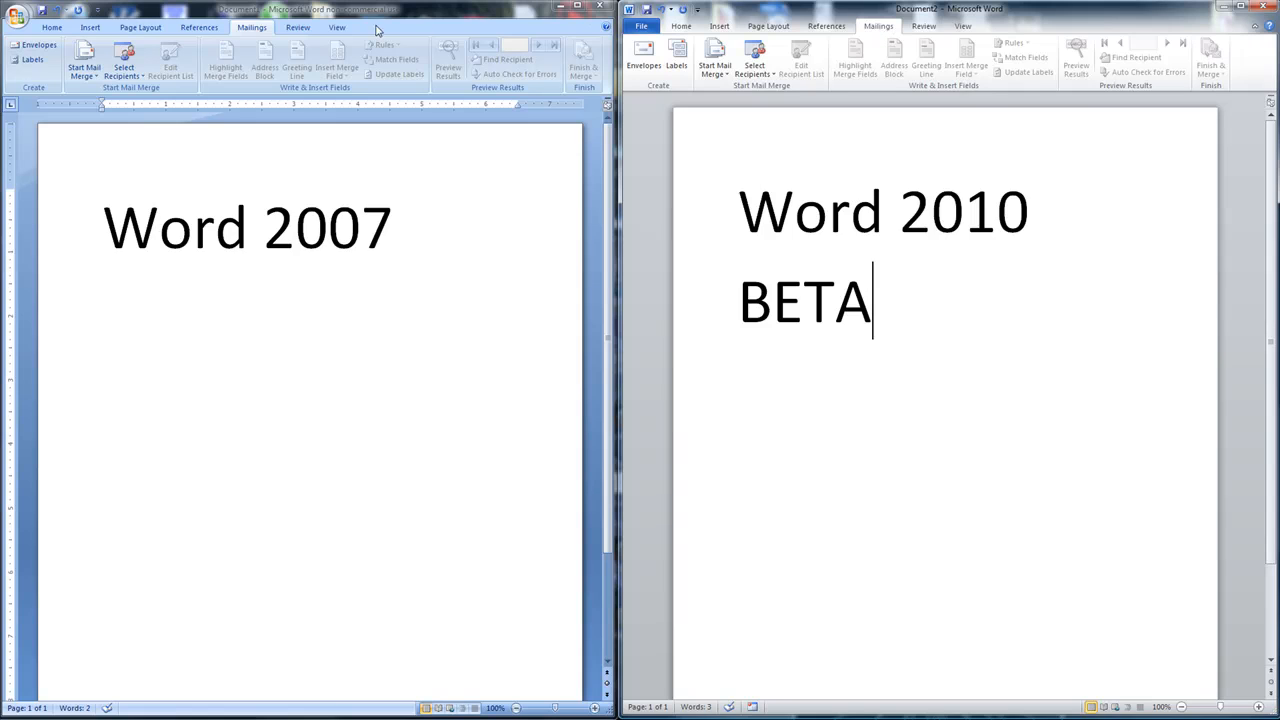
Show the Review commands in Word 2007 and Word 2010 to compare their proofing, language and protection options.
left_click(288, 30)
left_click(300, 28)
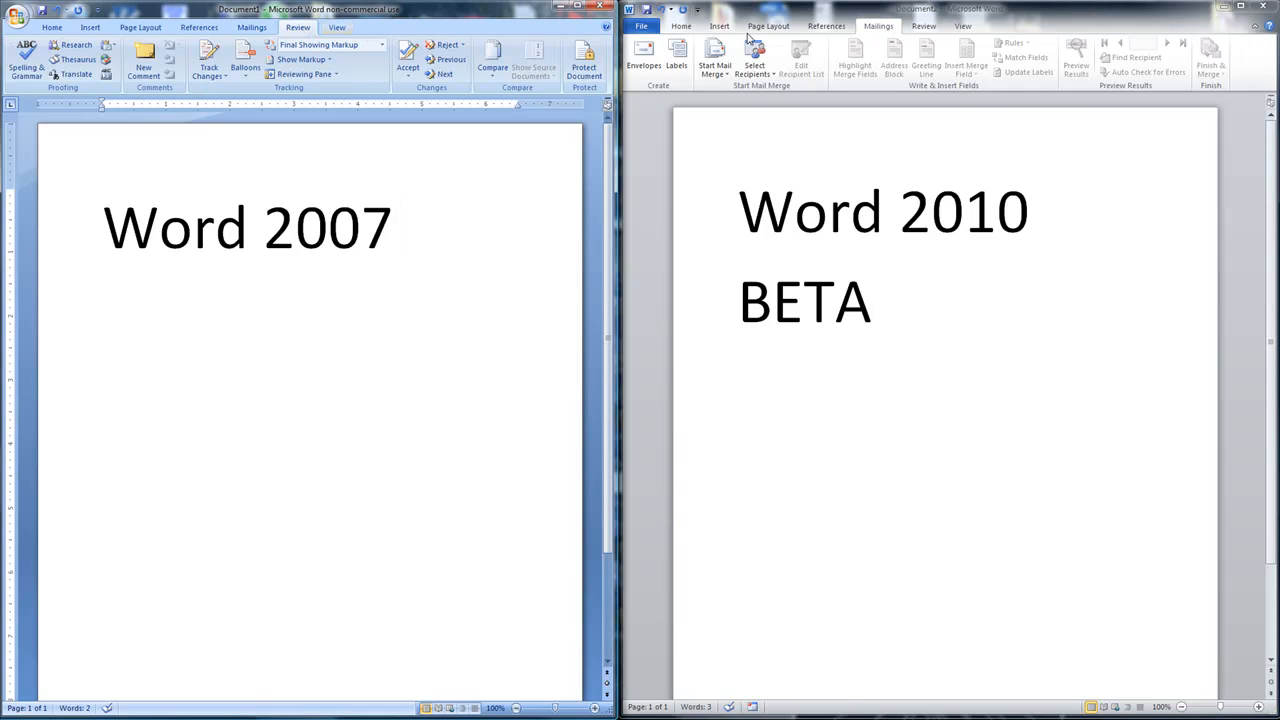
left_click(914, 30)
left_click(924, 28)
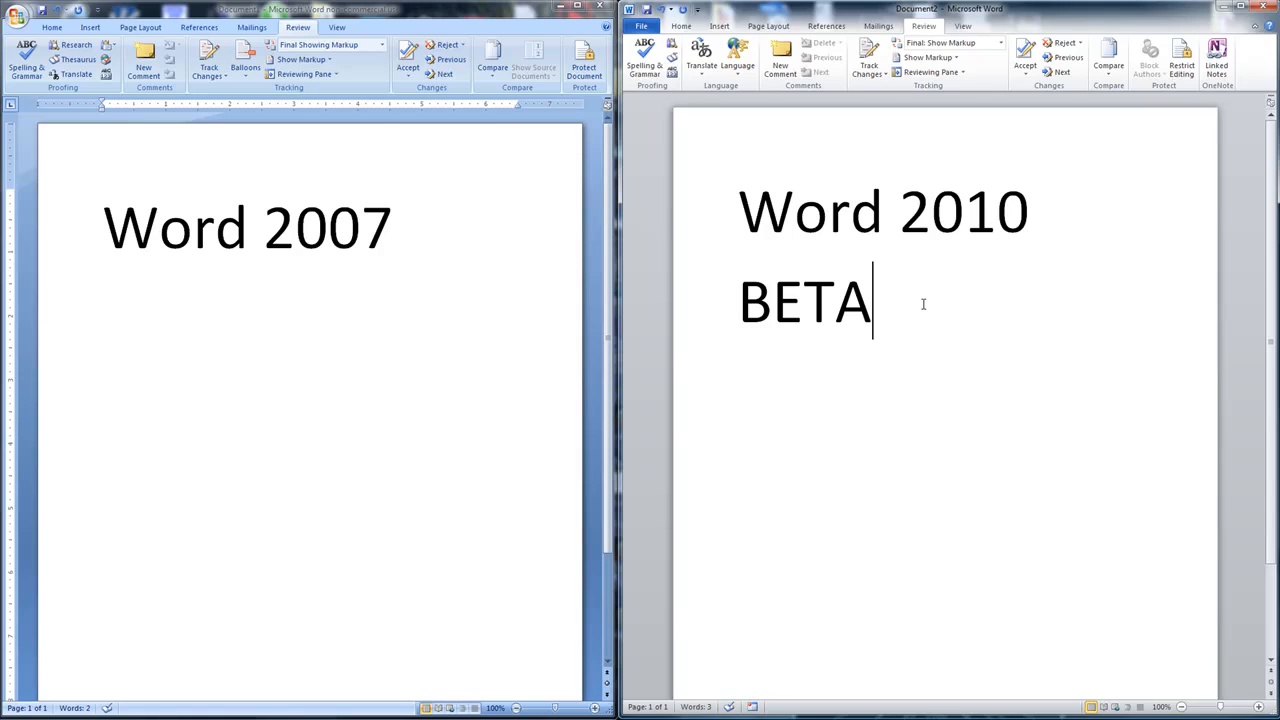
left_click(1114, 200)
left_click_drag(1049, 214, 935, 215)
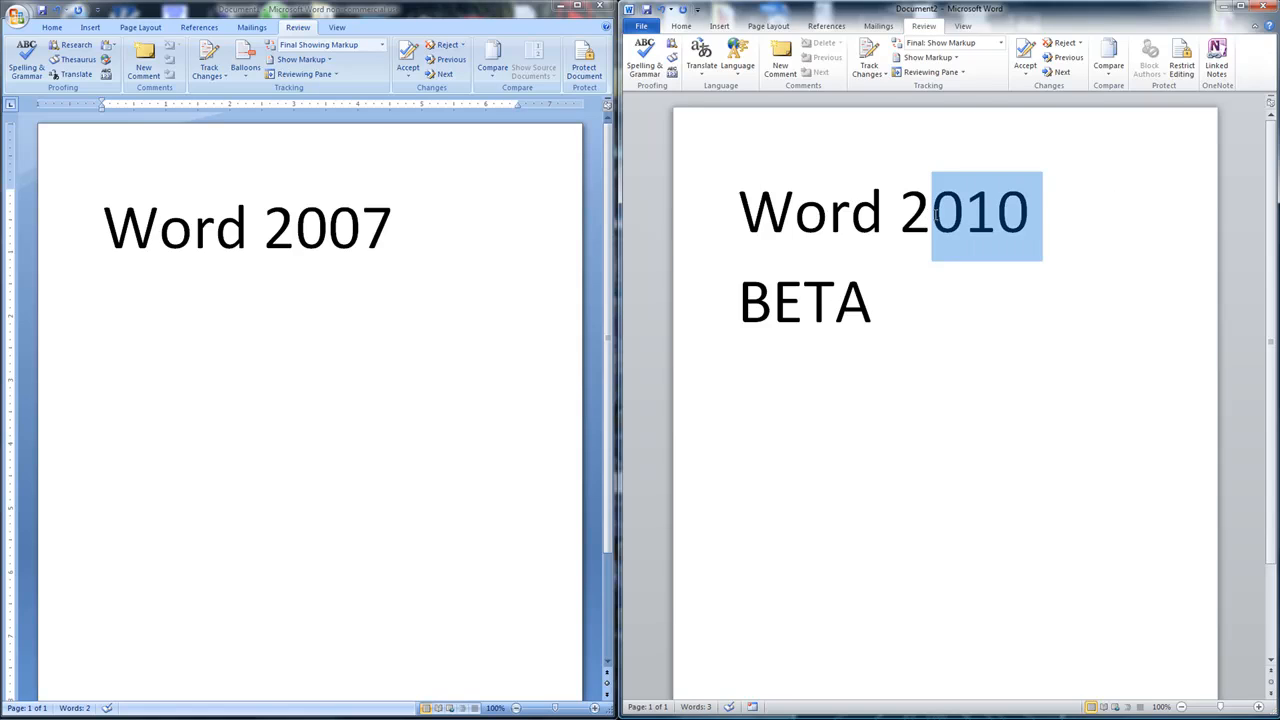
left_click(963, 215)
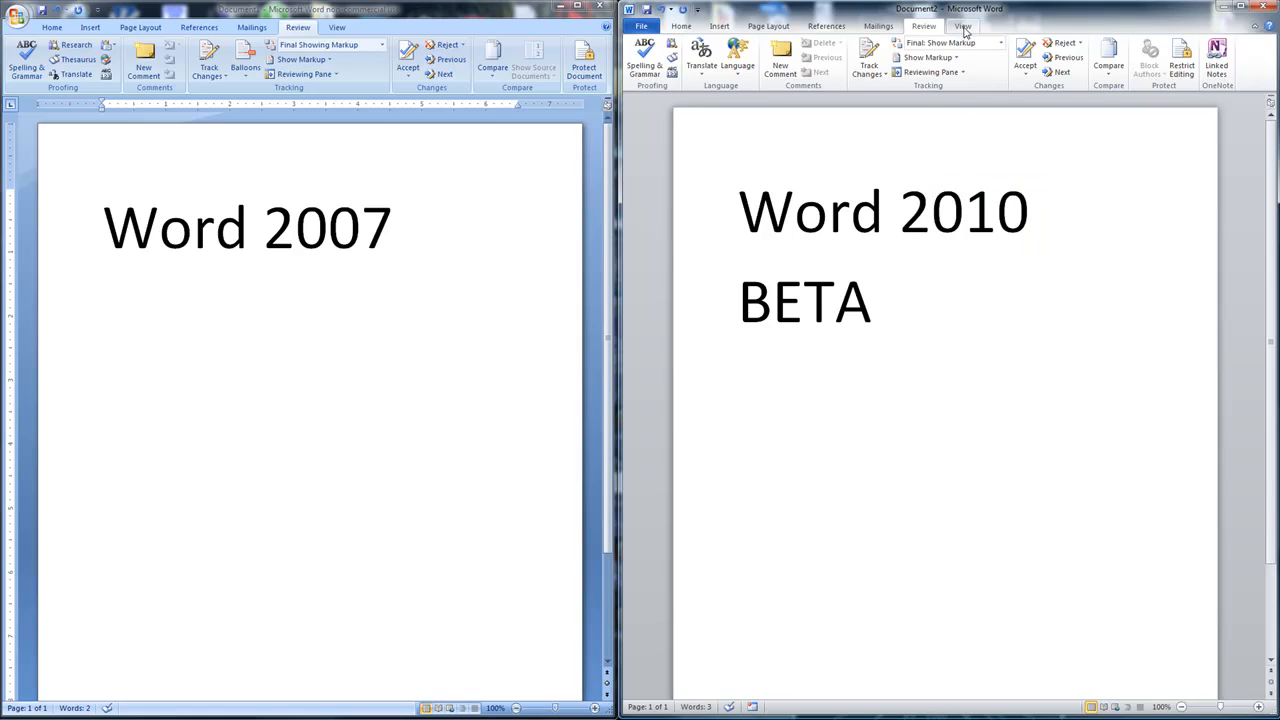
left_click(336, 342)
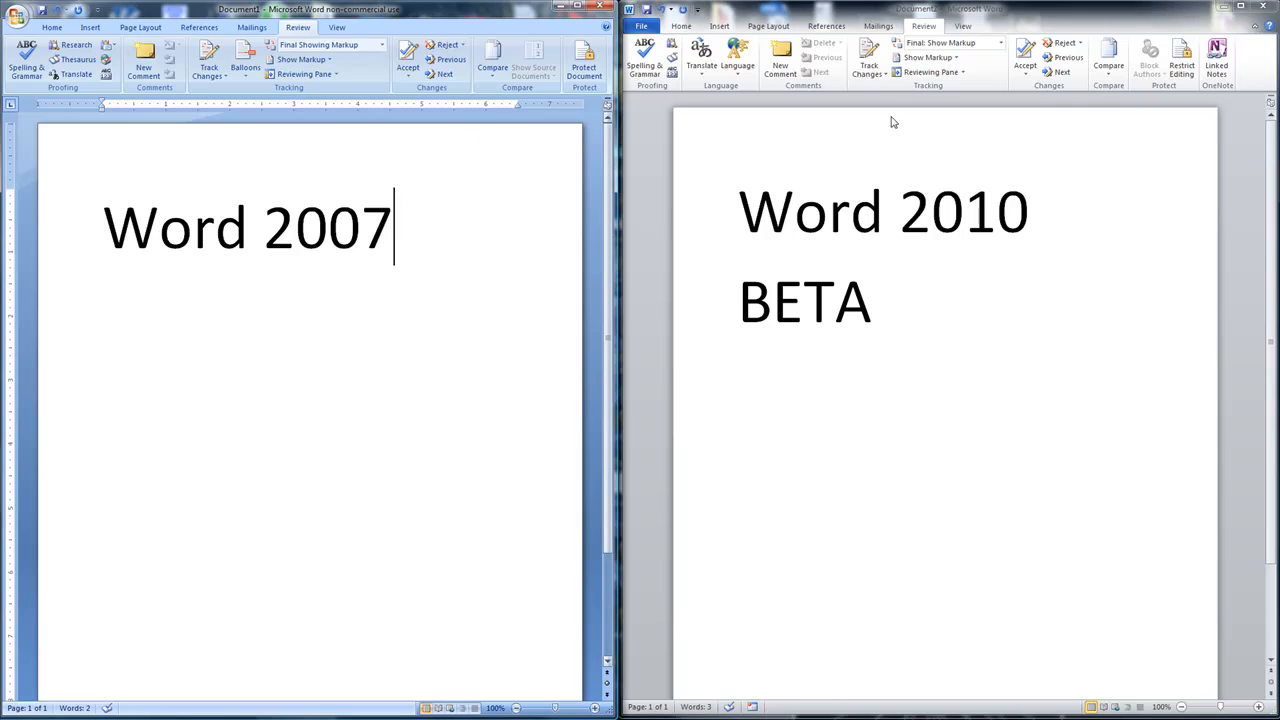
Show the View commands in both Word 2010 and Word 2007 for comparison.
left_click(962, 27)
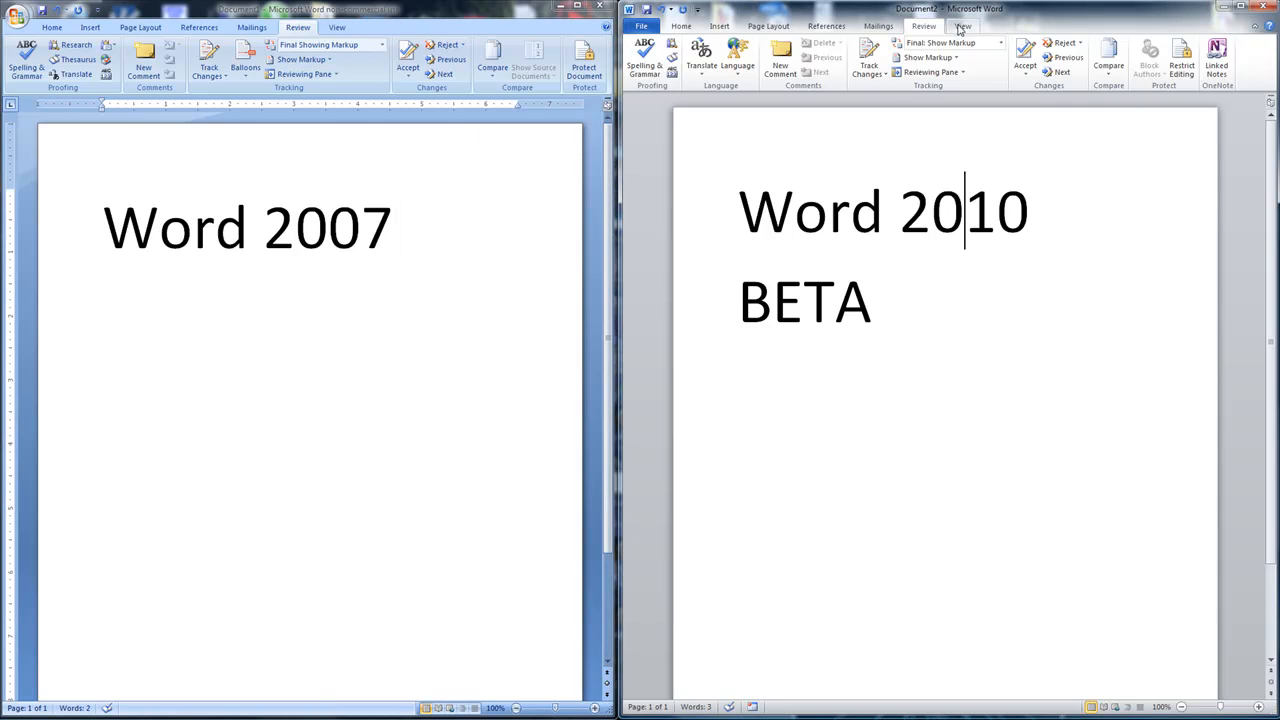
left_click(338, 28)
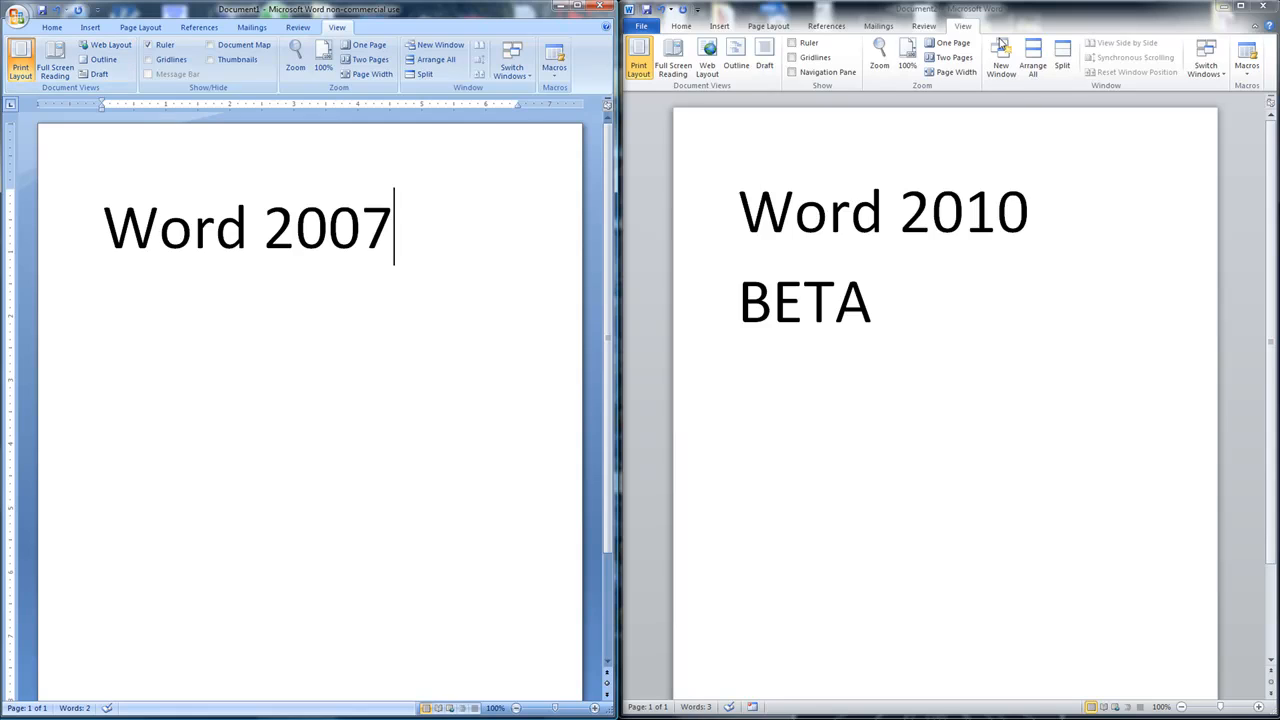
left_click(998, 78)
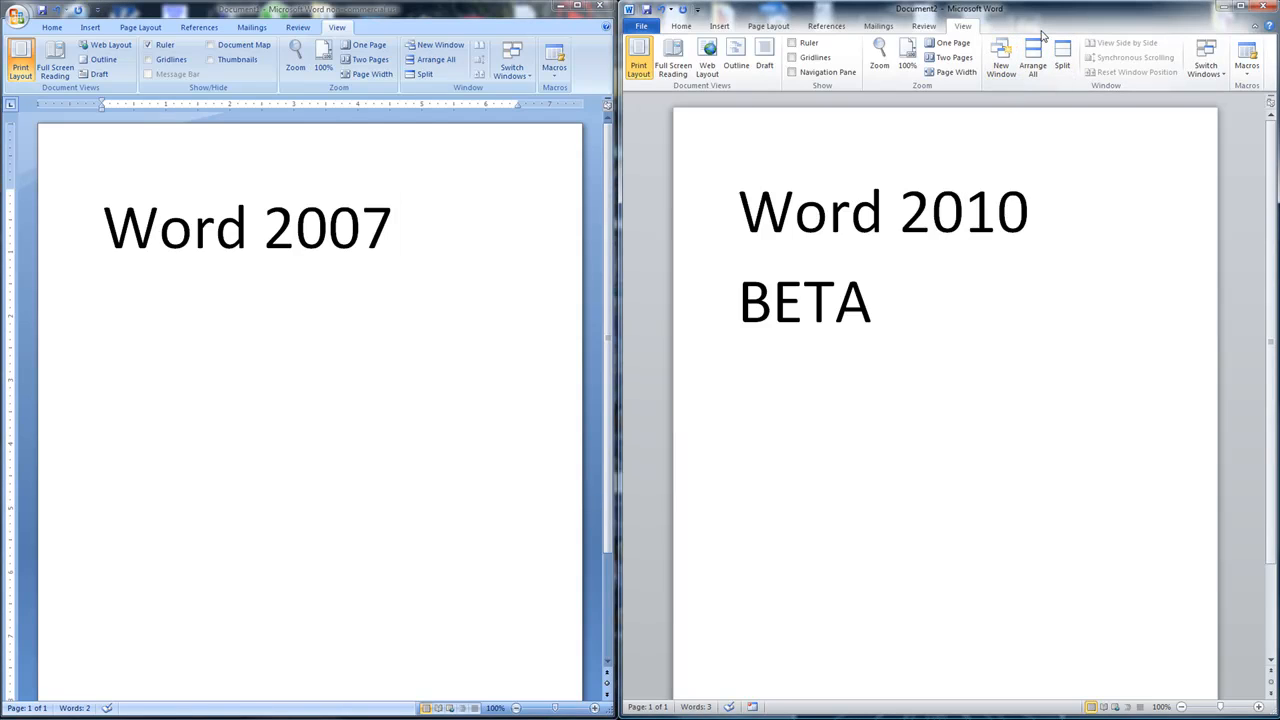
Display the recent documents in Word 2010's File view and in Word 2007's Office menu to compare them.
left_click(645, 27)
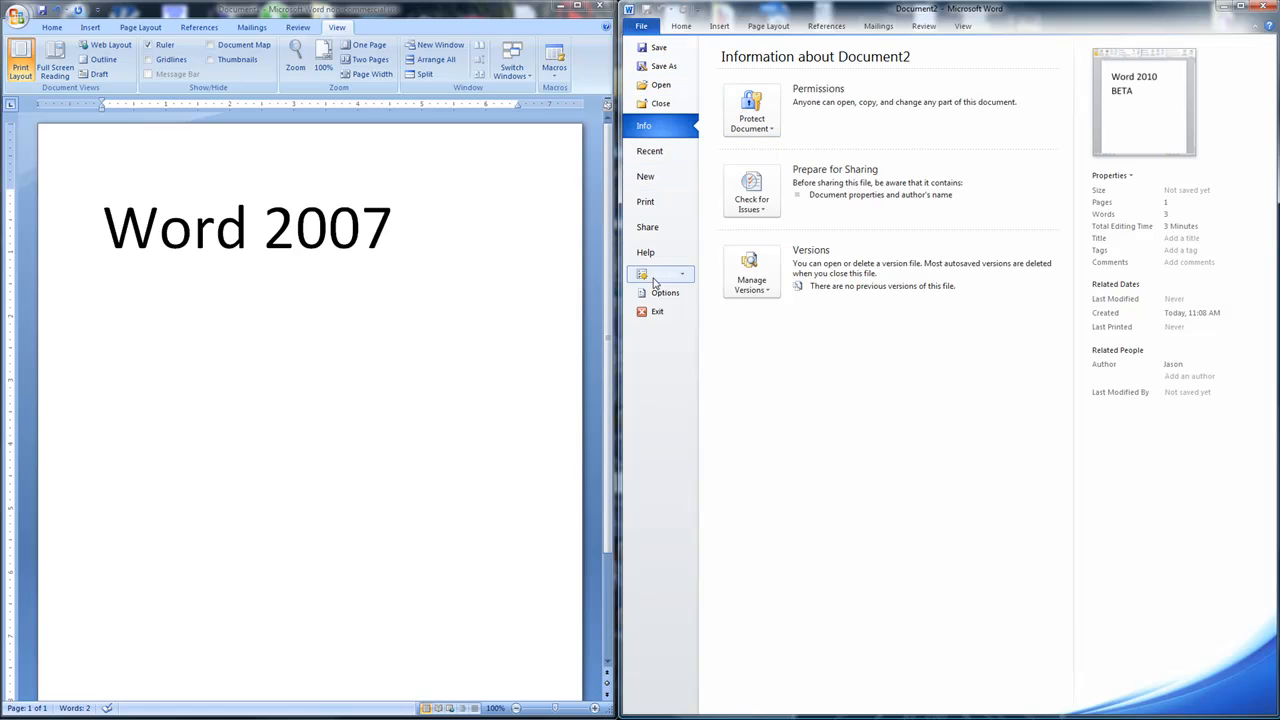
left_click(656, 152)
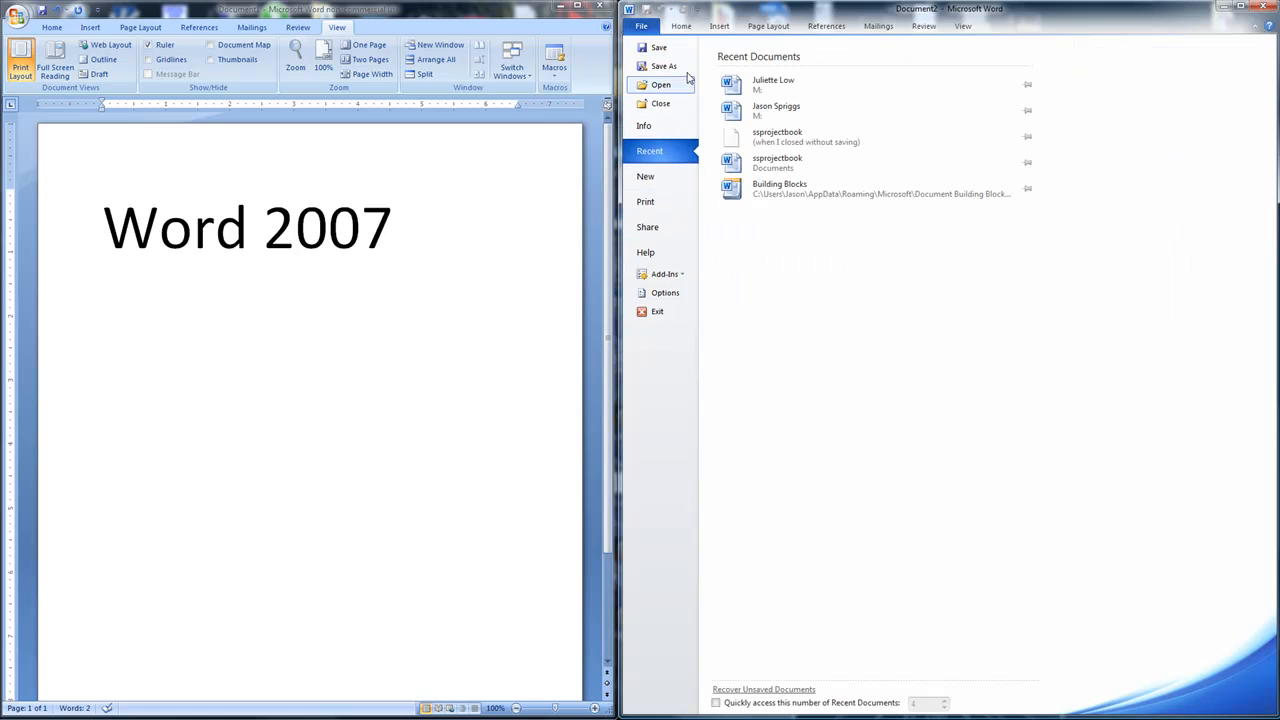
left_click(18, 18)
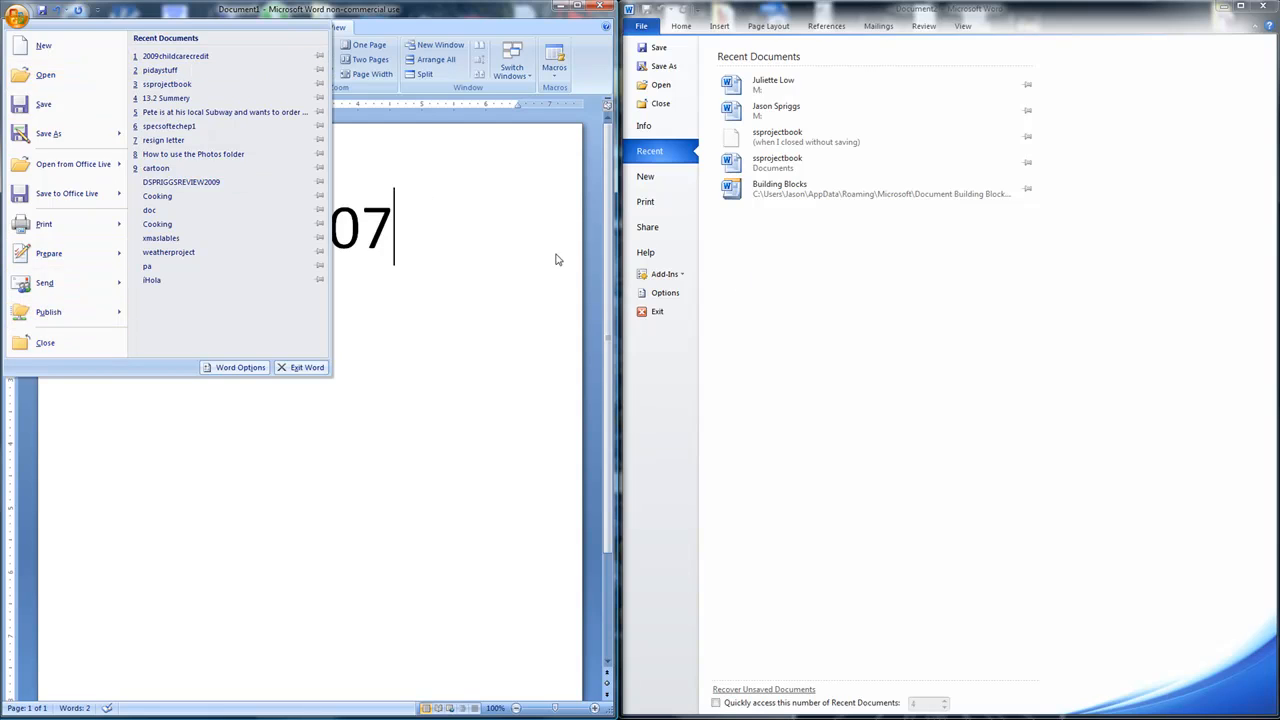
Examine Word 2010's Info, Recent, New, Print, Share, Help and Add-Ins file options and compare them with Word 2007's file commands.
left_click(654, 134)
left_click(659, 131)
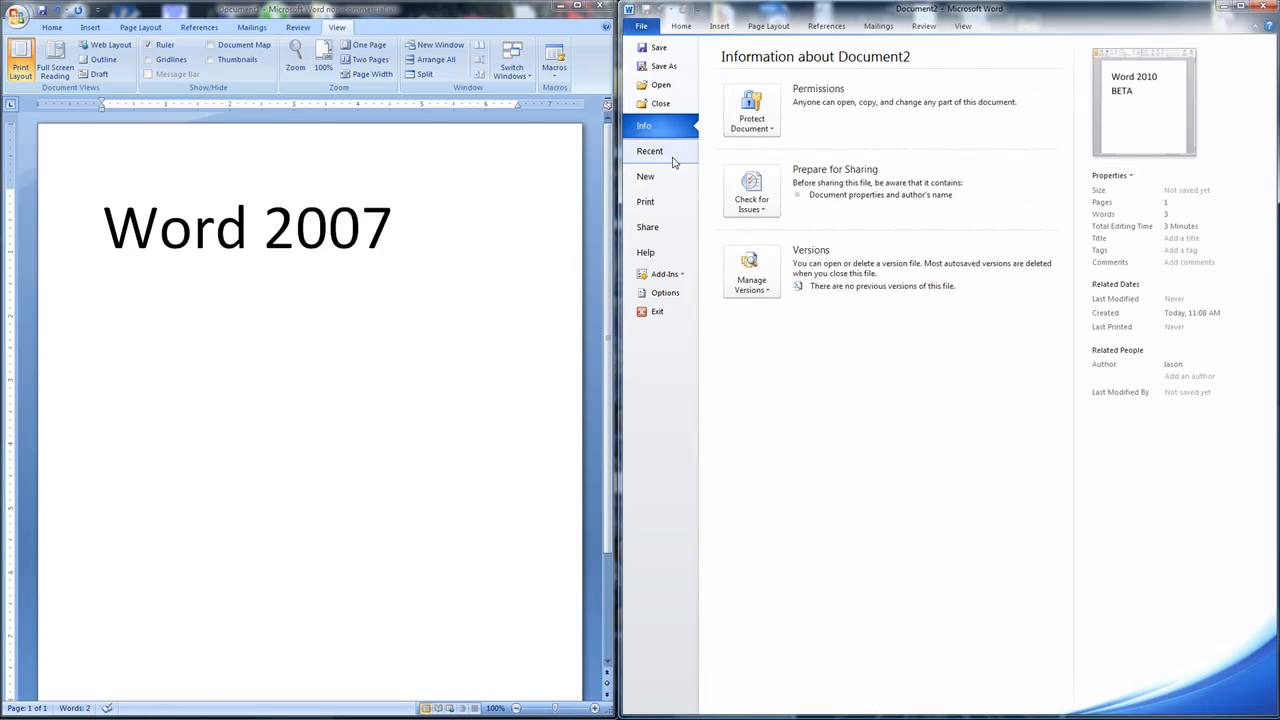
left_click(670, 150)
left_click(676, 178)
left_click(676, 201)
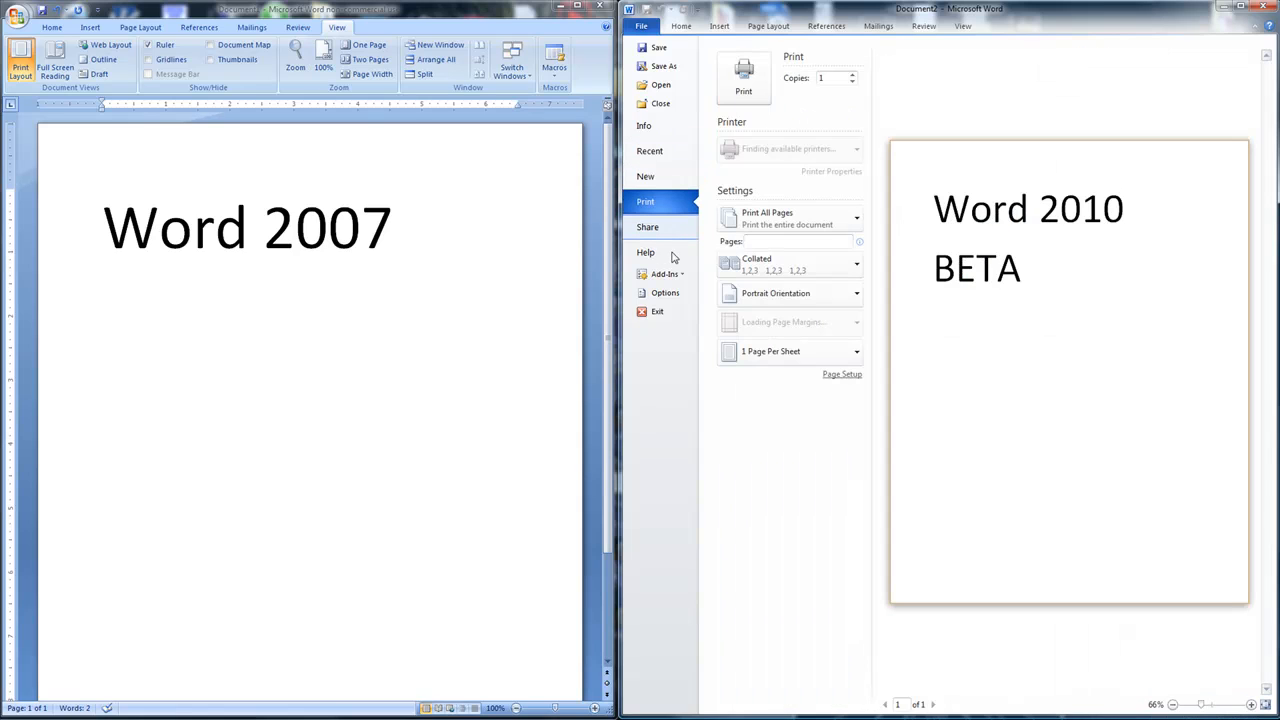
left_click(676, 227)
left_click(676, 252)
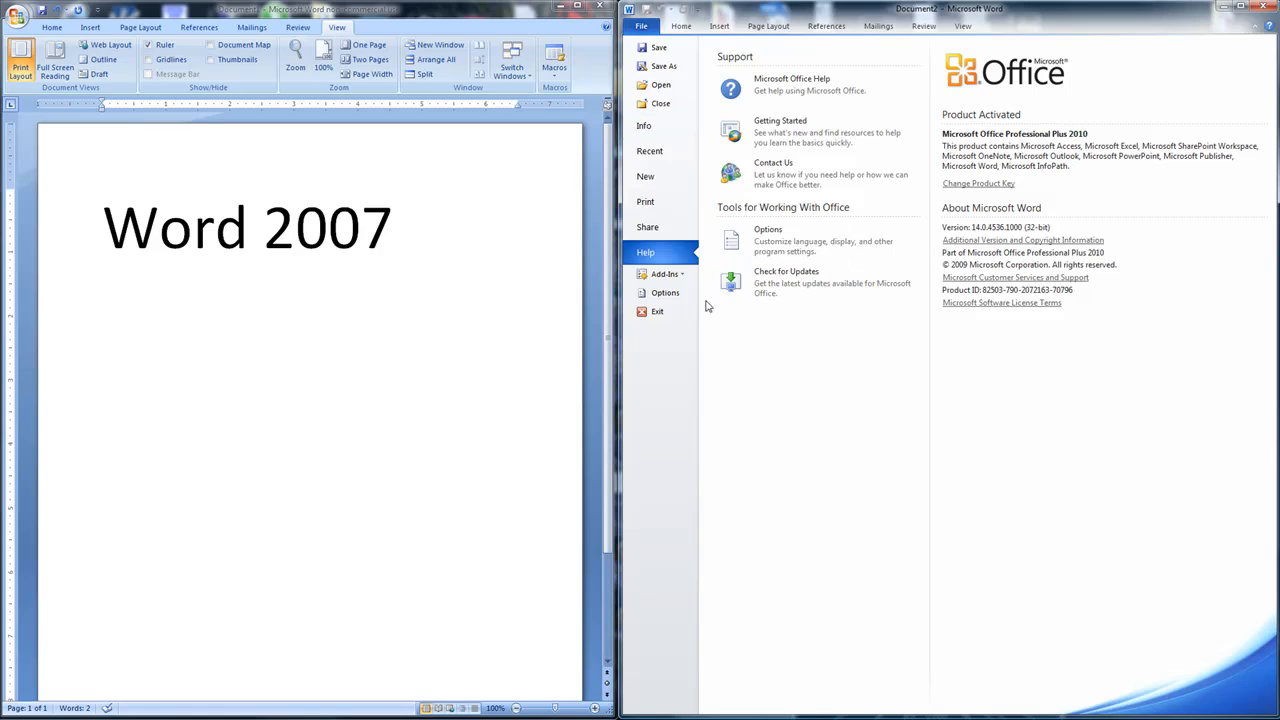
left_click(680, 276)
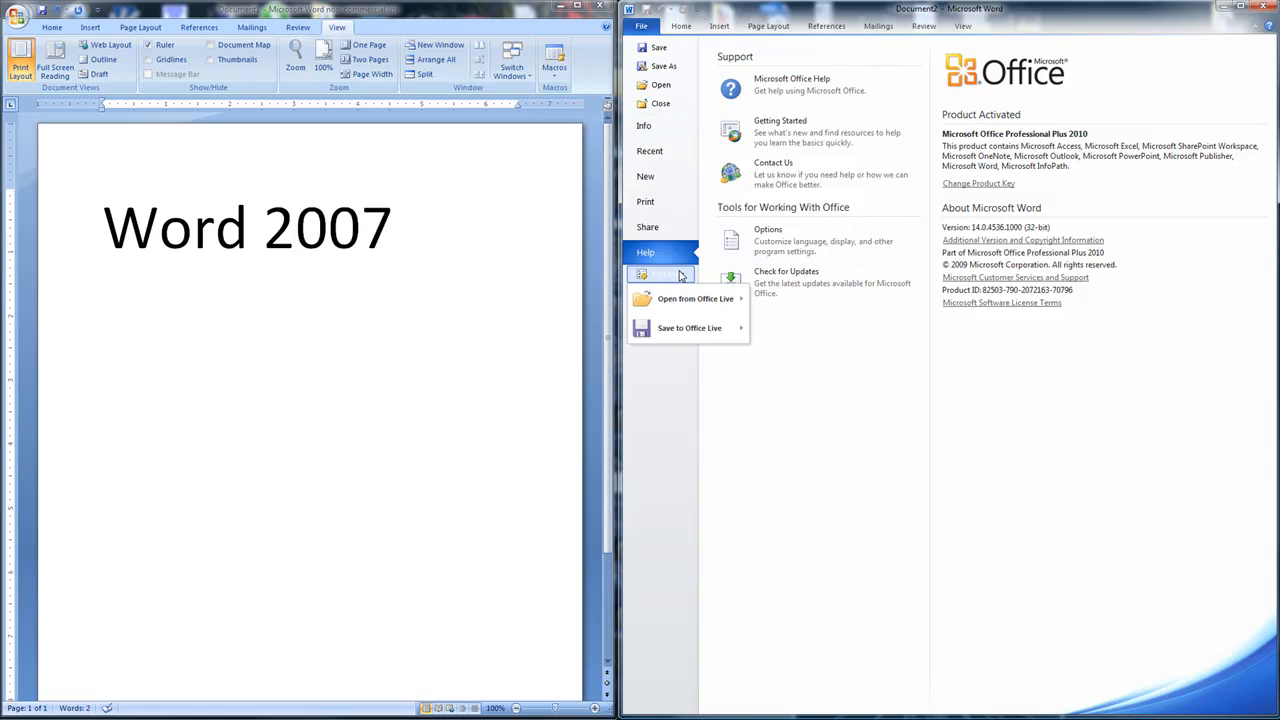
left_click(681, 278)
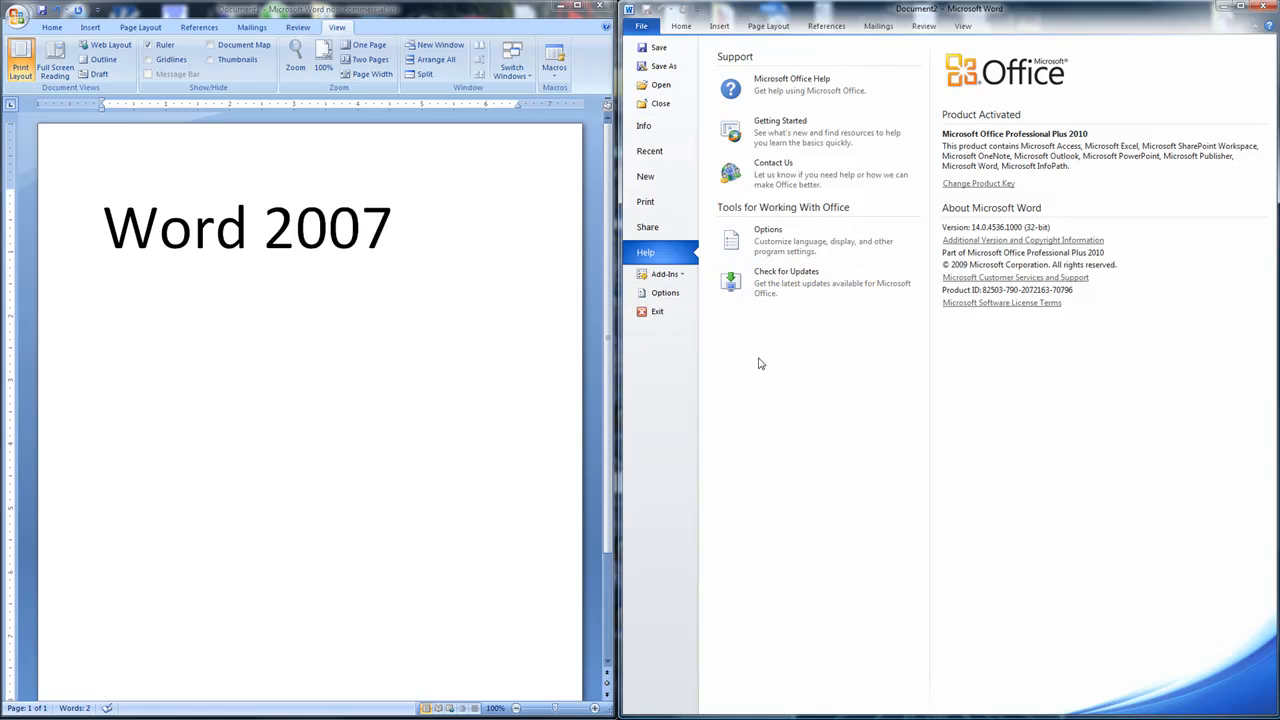
left_click(17, 19)
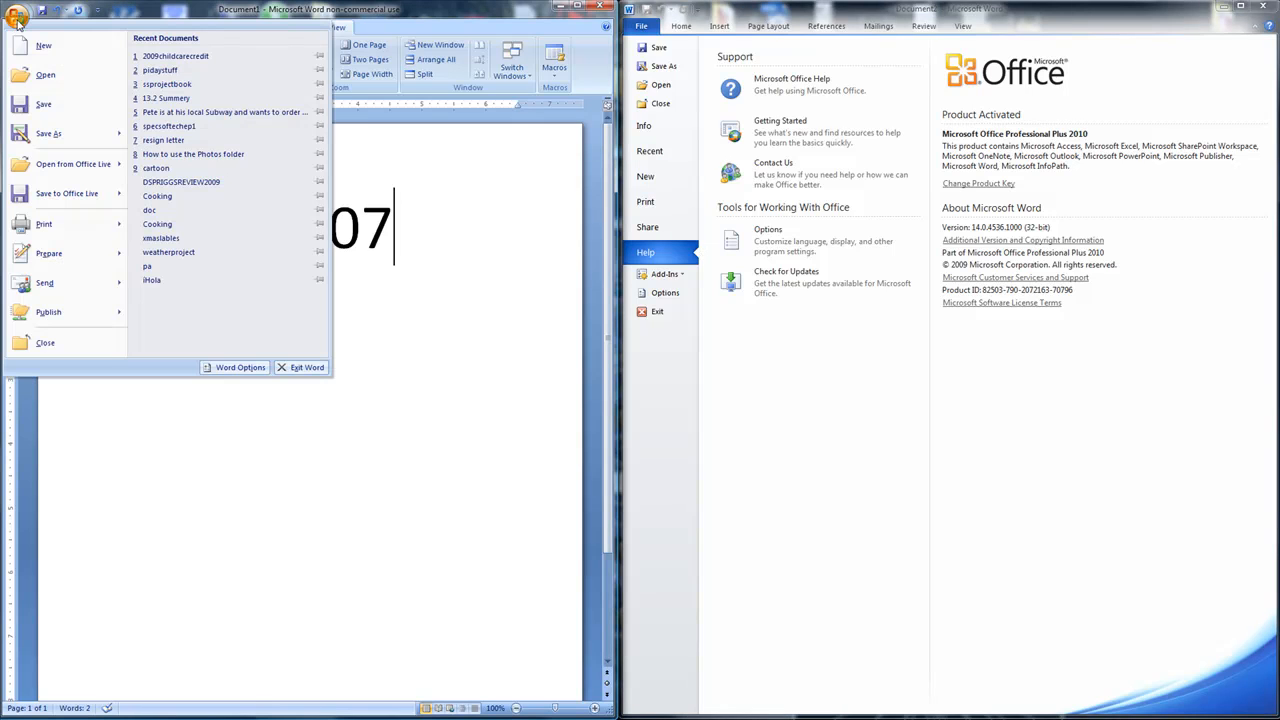
left_click(17, 19)
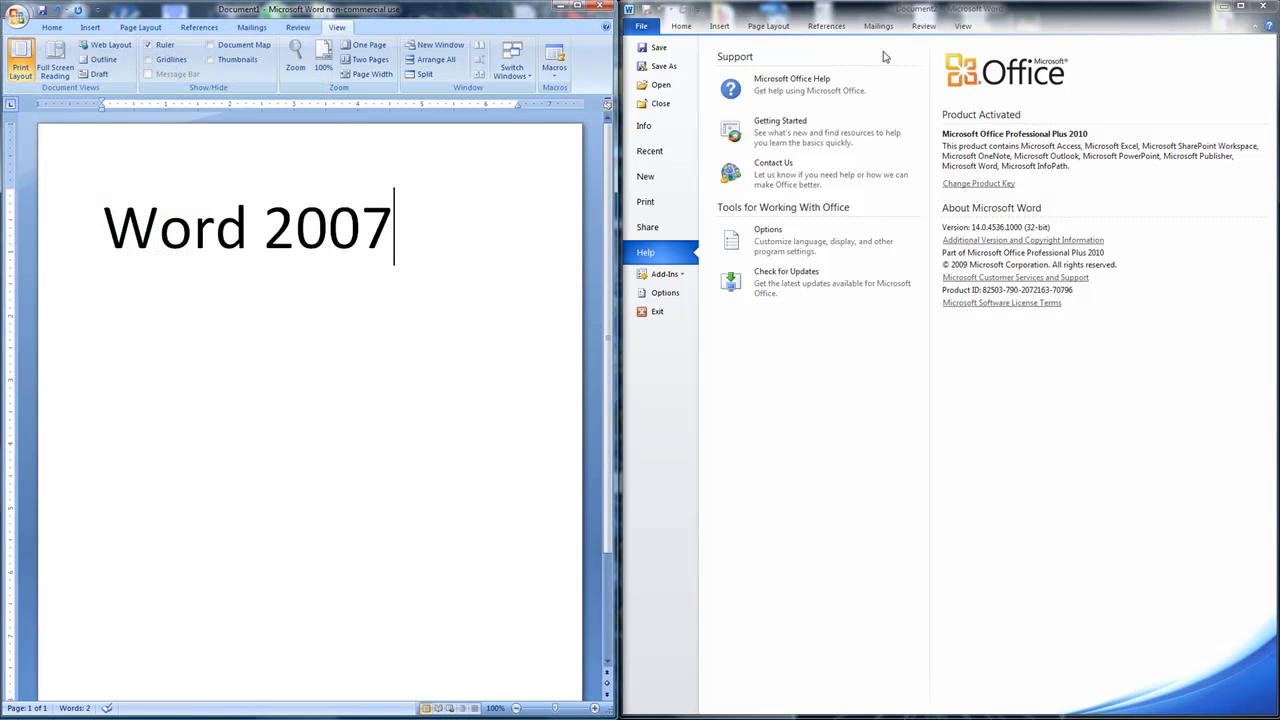
Insert the orange letter B picture from the Desktop on a new line below "BETA" in the Word 2010 document.
left_click(684, 27)
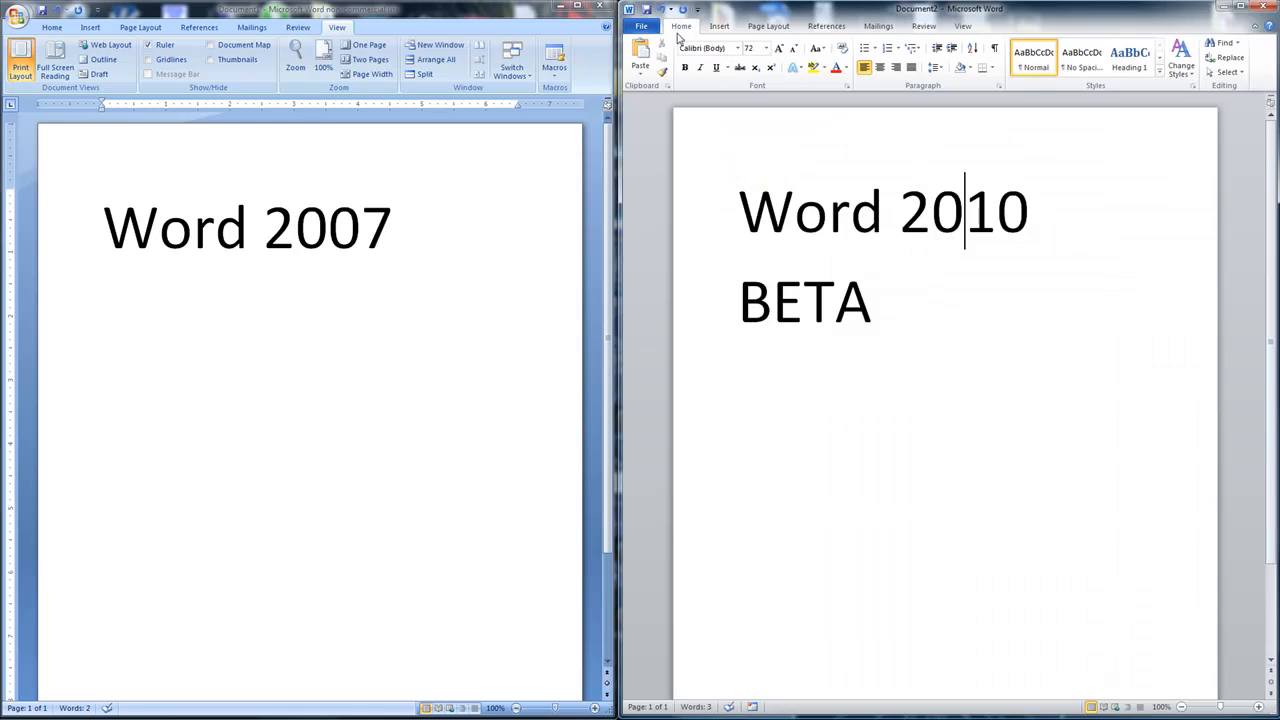
key("Return")
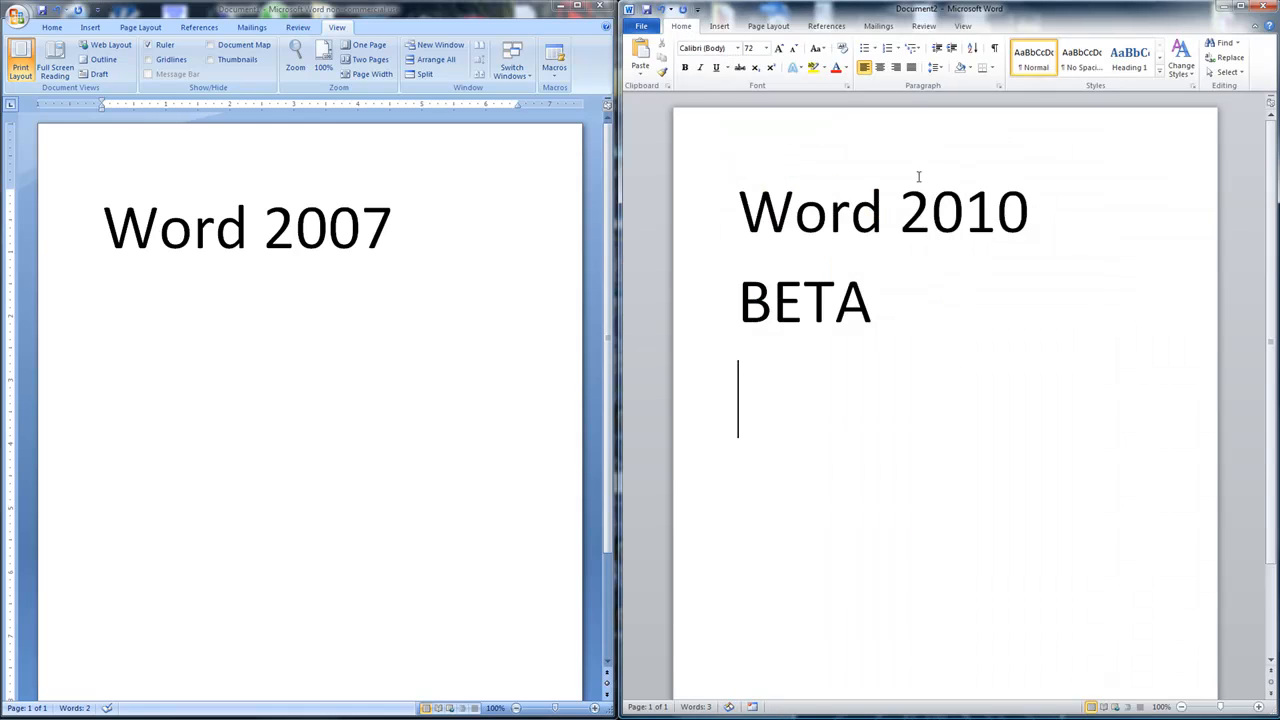
left_click(719, 26)
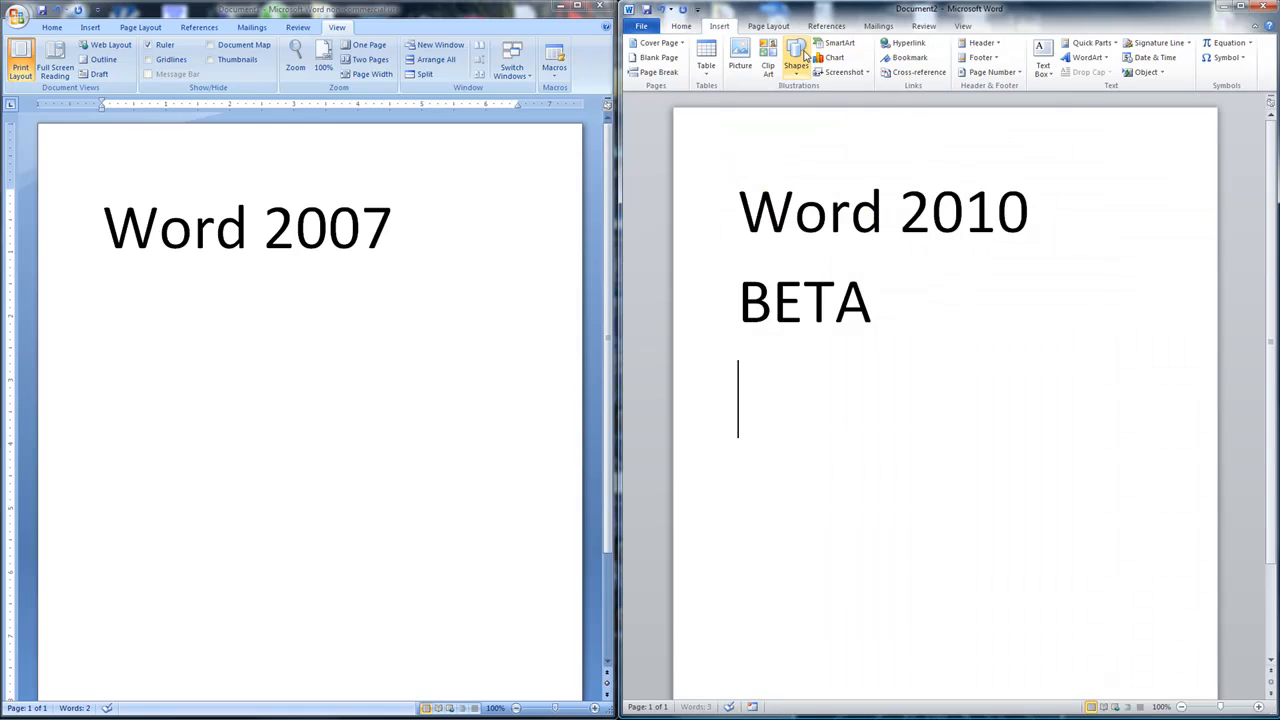
left_click(740, 58)
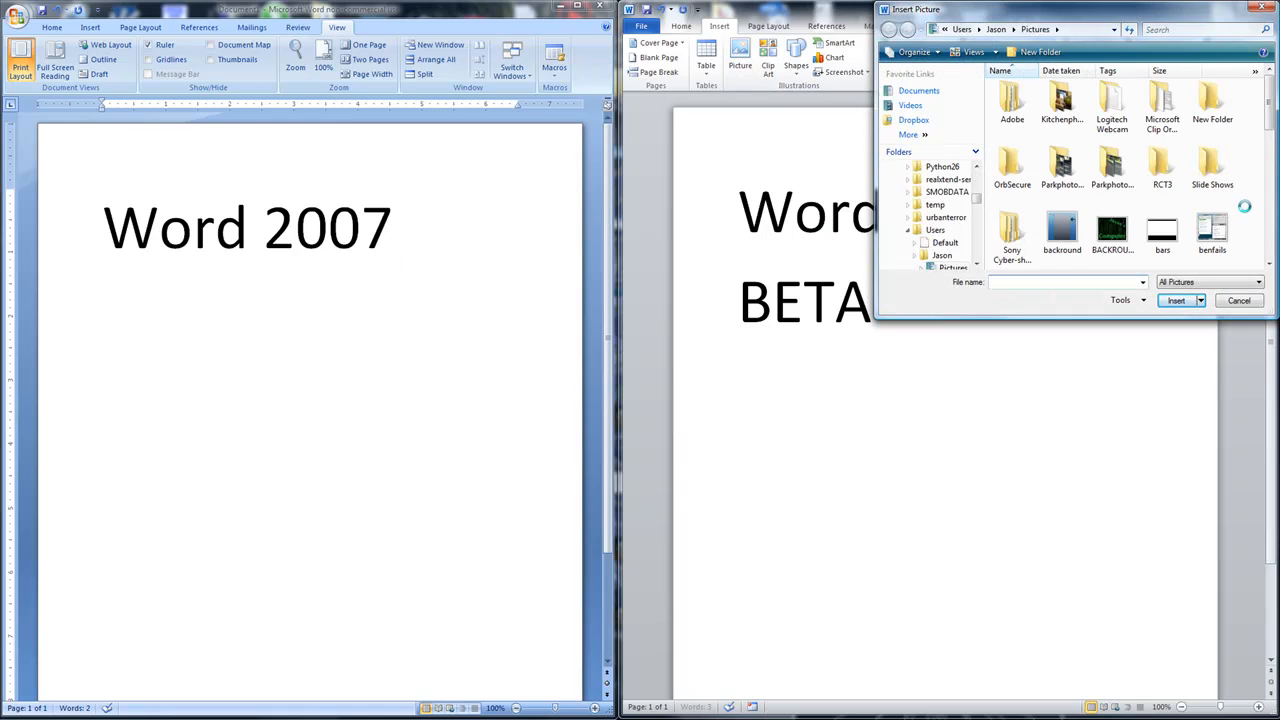
scroll(1245, 207, "down", 2)
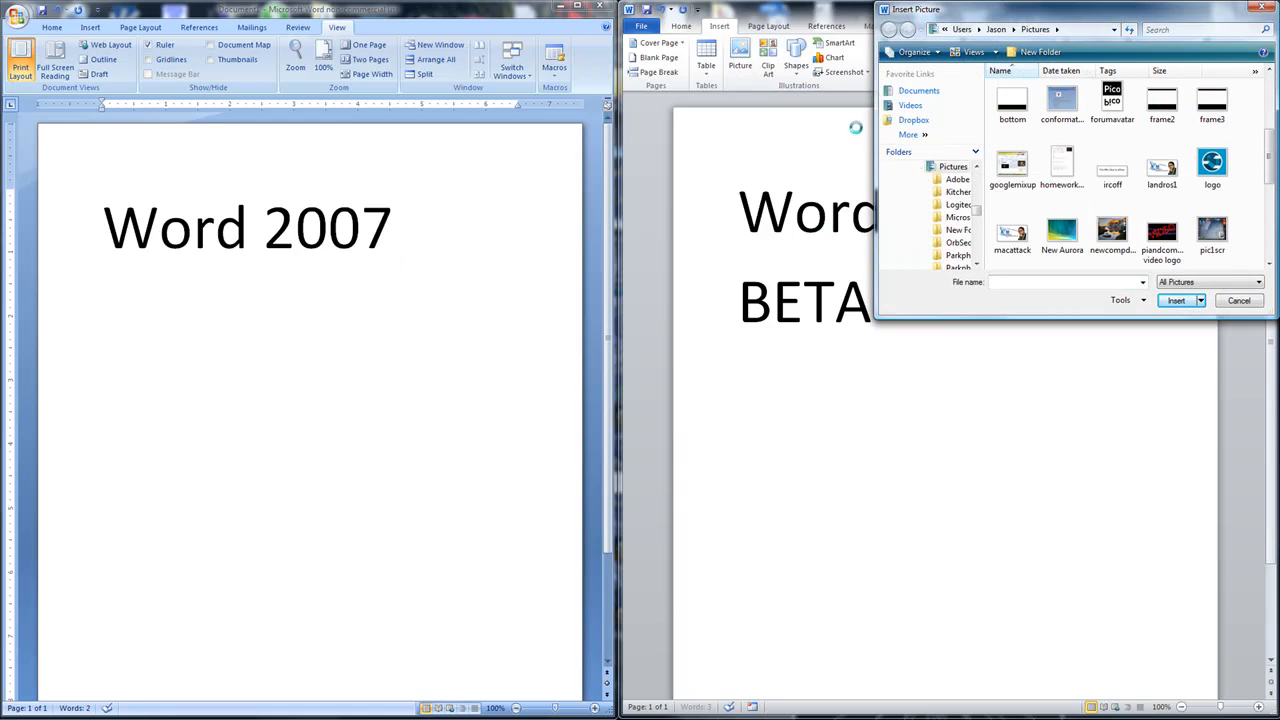
left_click(918, 137)
left_click(966, 180)
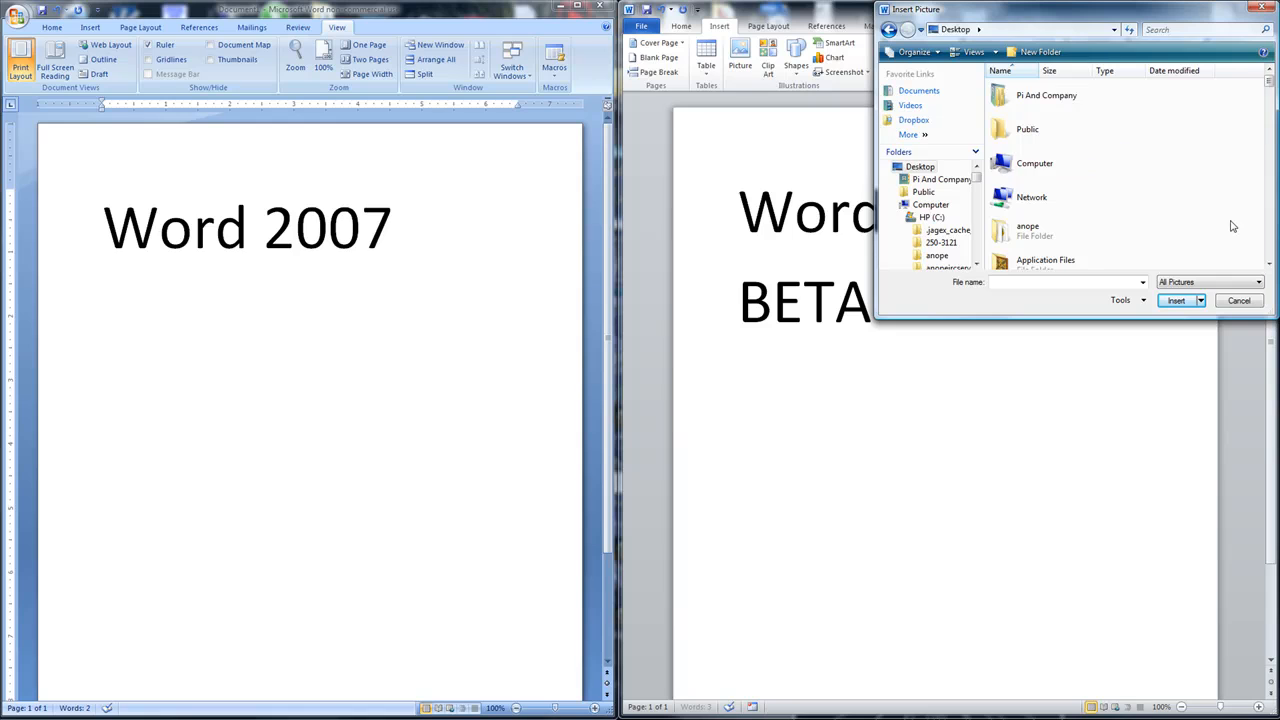
scroll(1228, 227, "down", 6)
scroll(1228, 227, "down", 5)
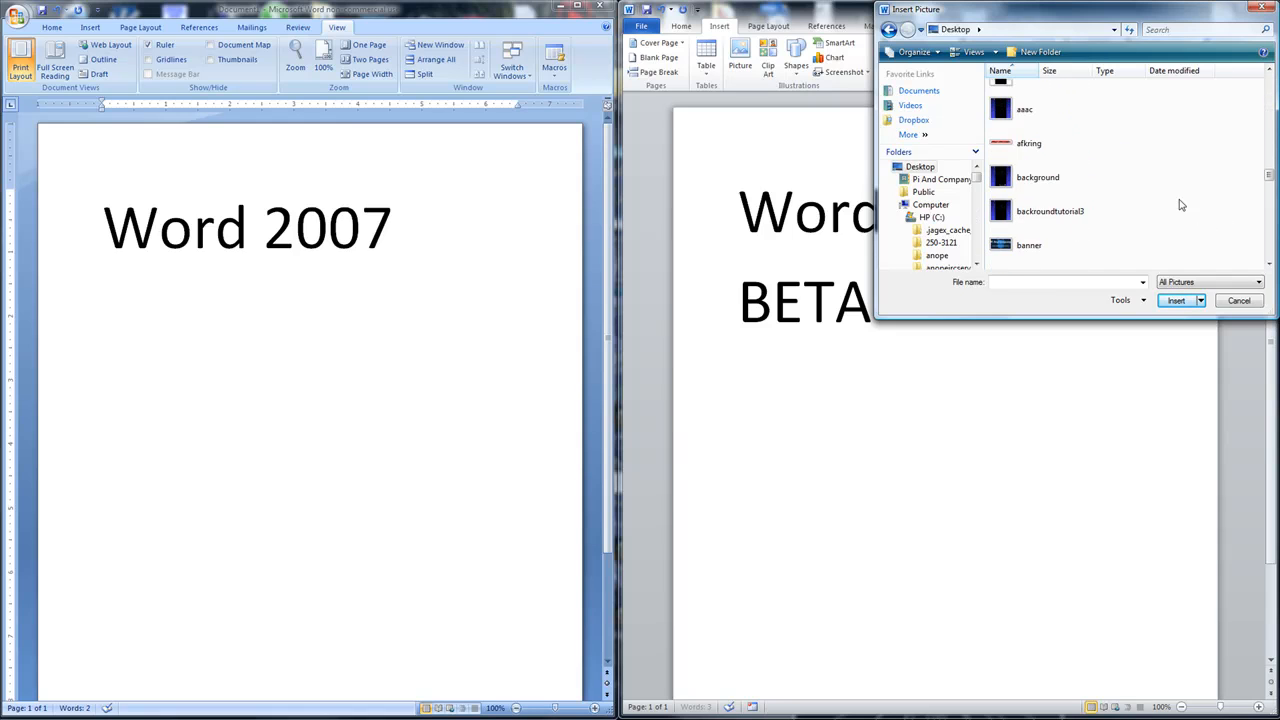
left_click(1035, 130)
left_click(1176, 300)
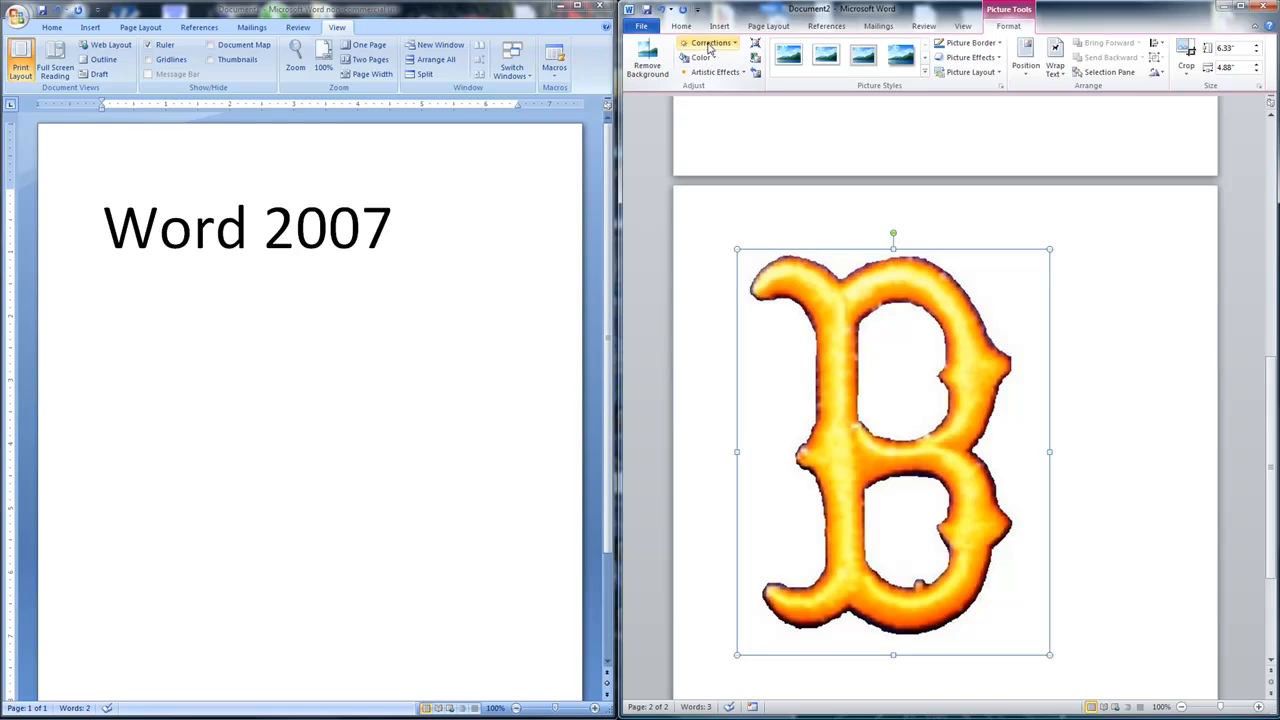
Try frame and black oval styles on the Word 2010 picture, settling on the white tilted perspective style with a shadow.
left_click(860, 58)
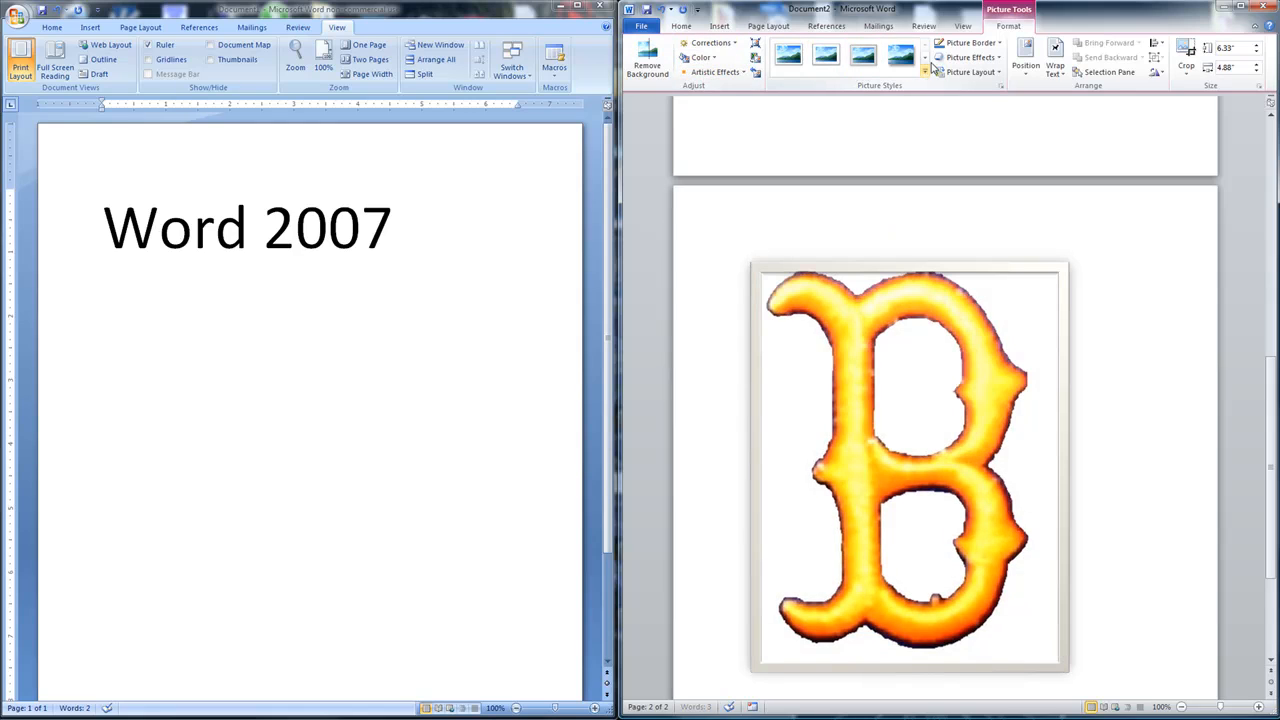
left_click(926, 62)
left_click(825, 55)
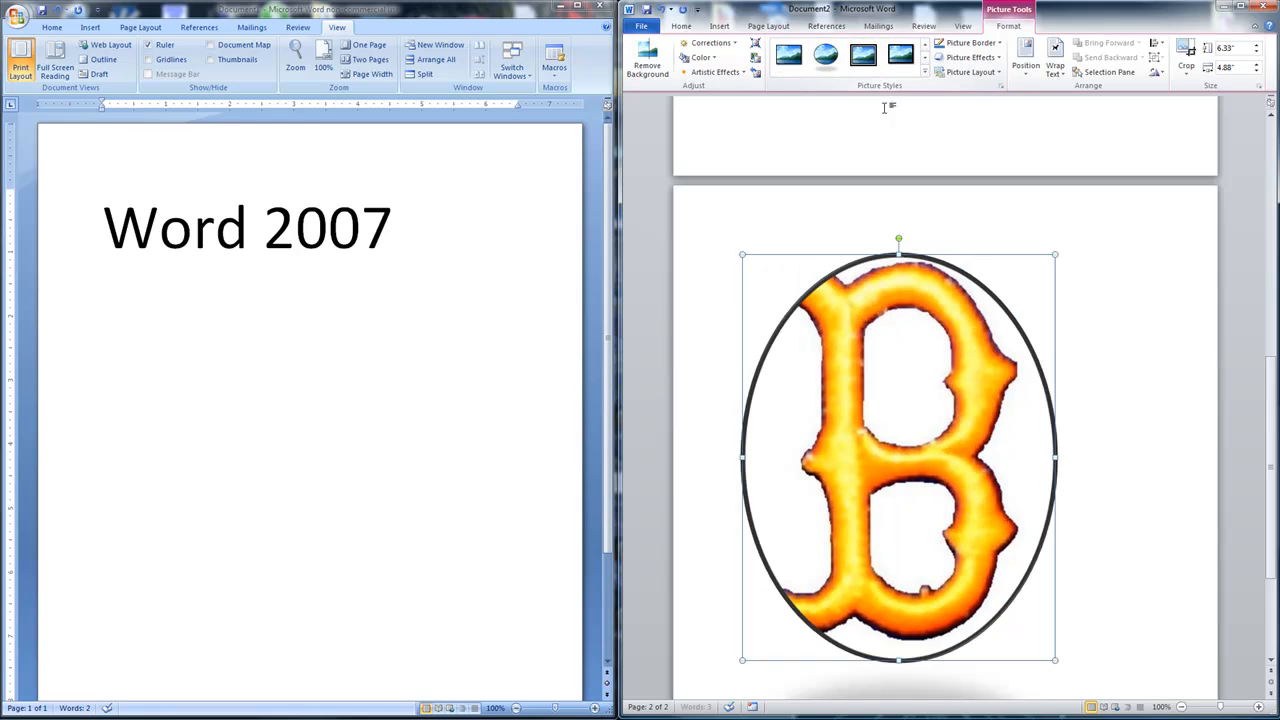
scroll(1050, 438, "down", 1)
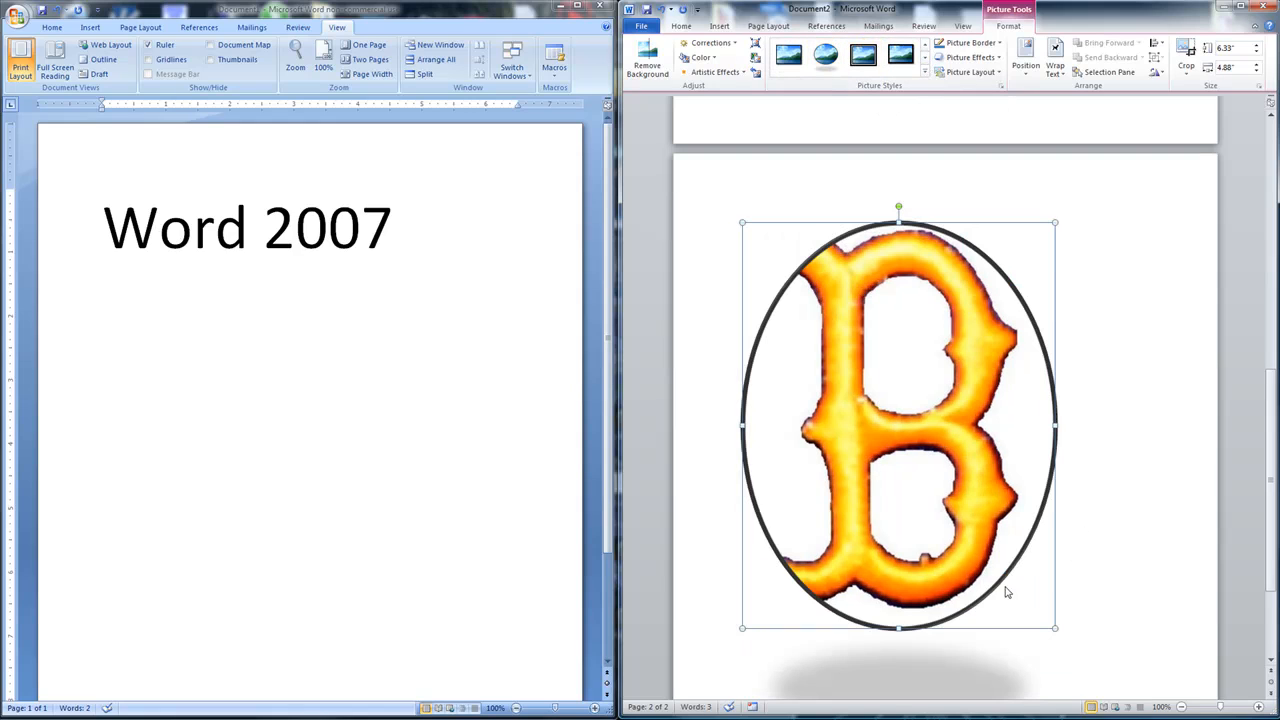
left_click(927, 59)
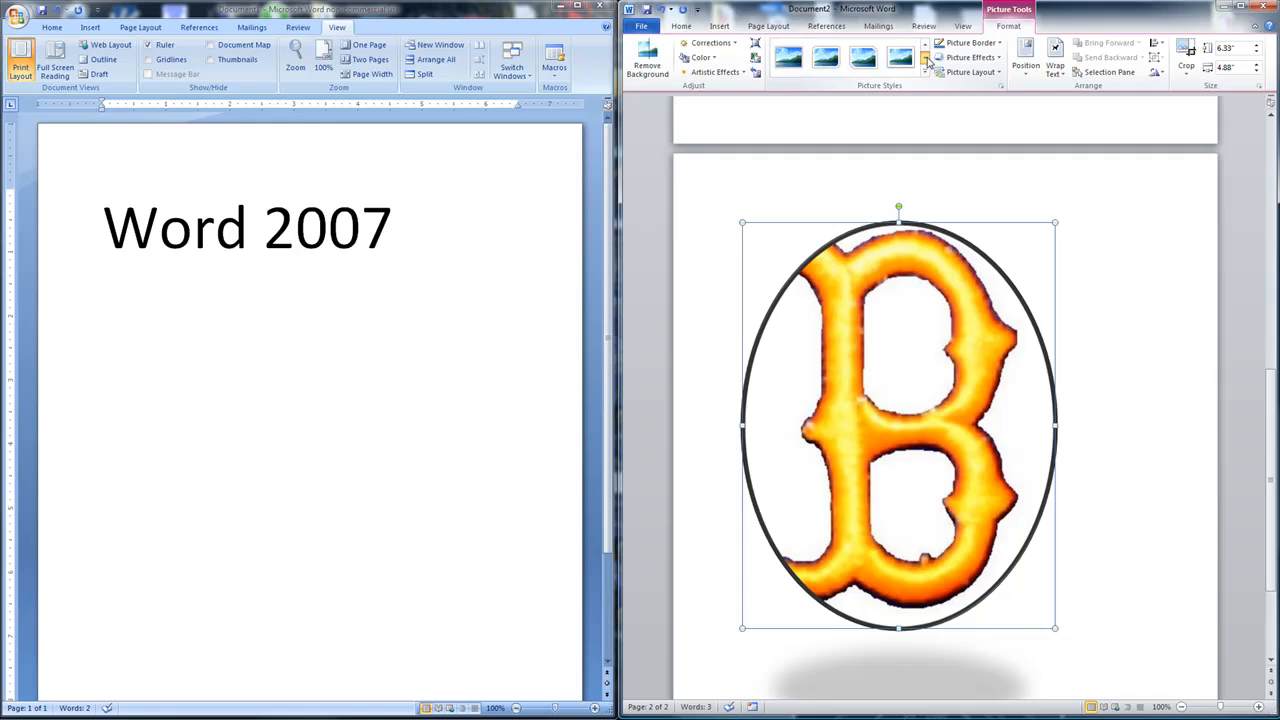
left_click(927, 59)
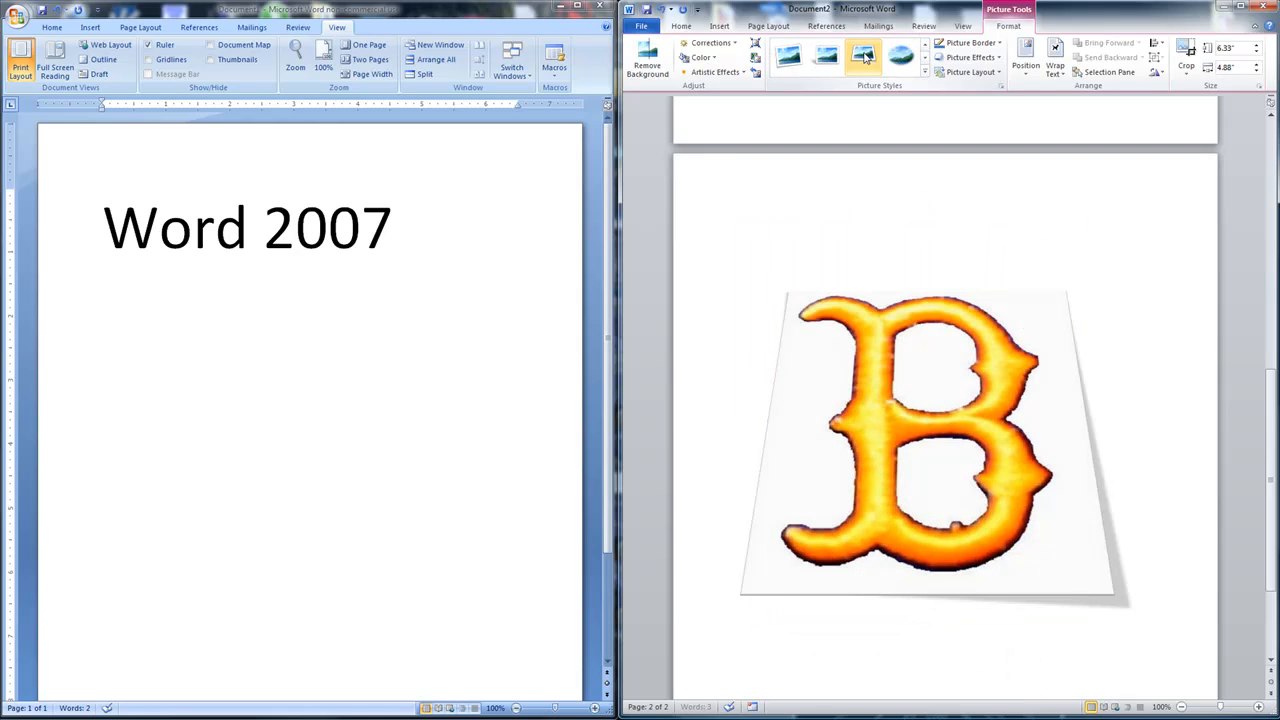
left_click(866, 57)
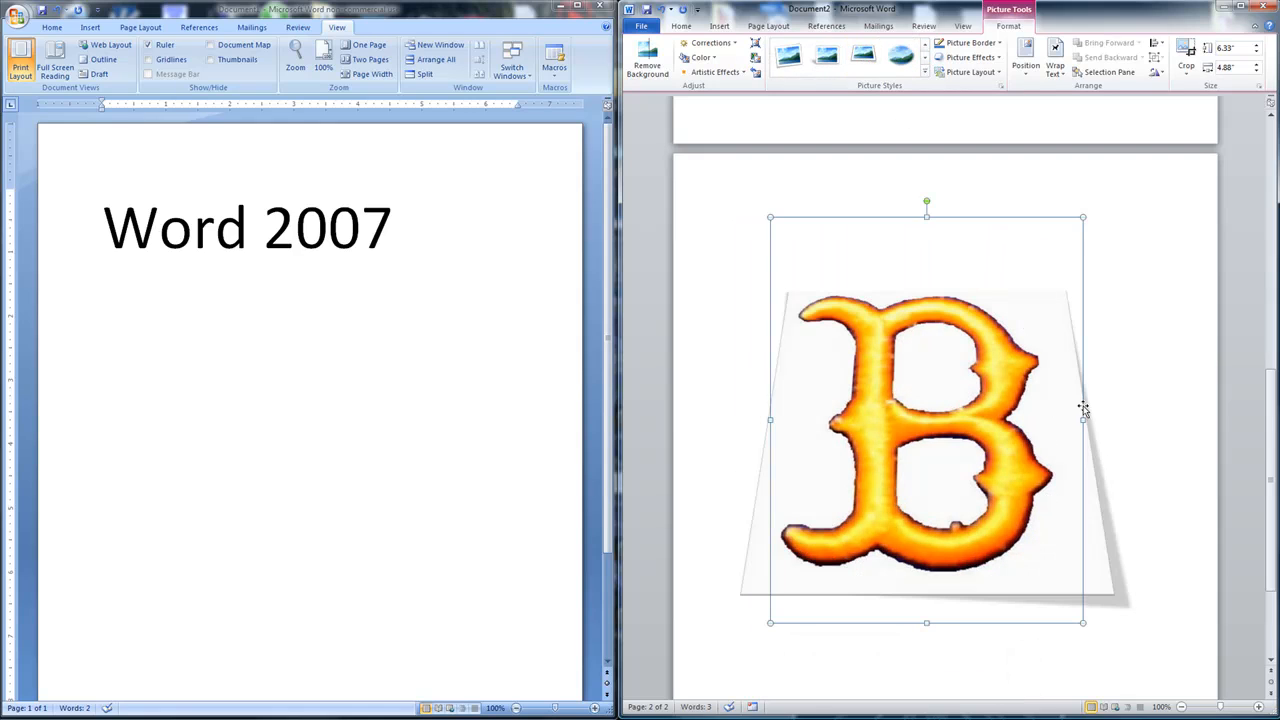
Insert the same orange letter B picture from the Desktop on a new line below "Word 2007" in the Word 2007 document.
left_click(491, 220)
key("Return")
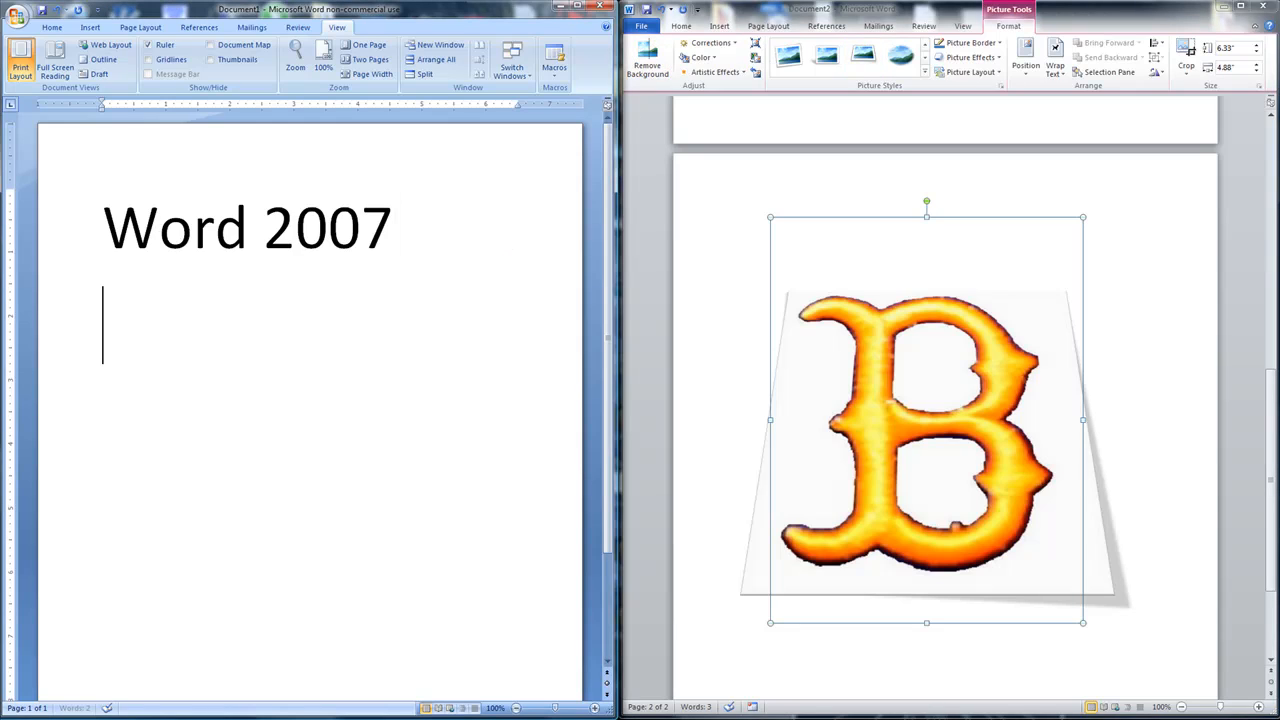
left_click(82, 28)
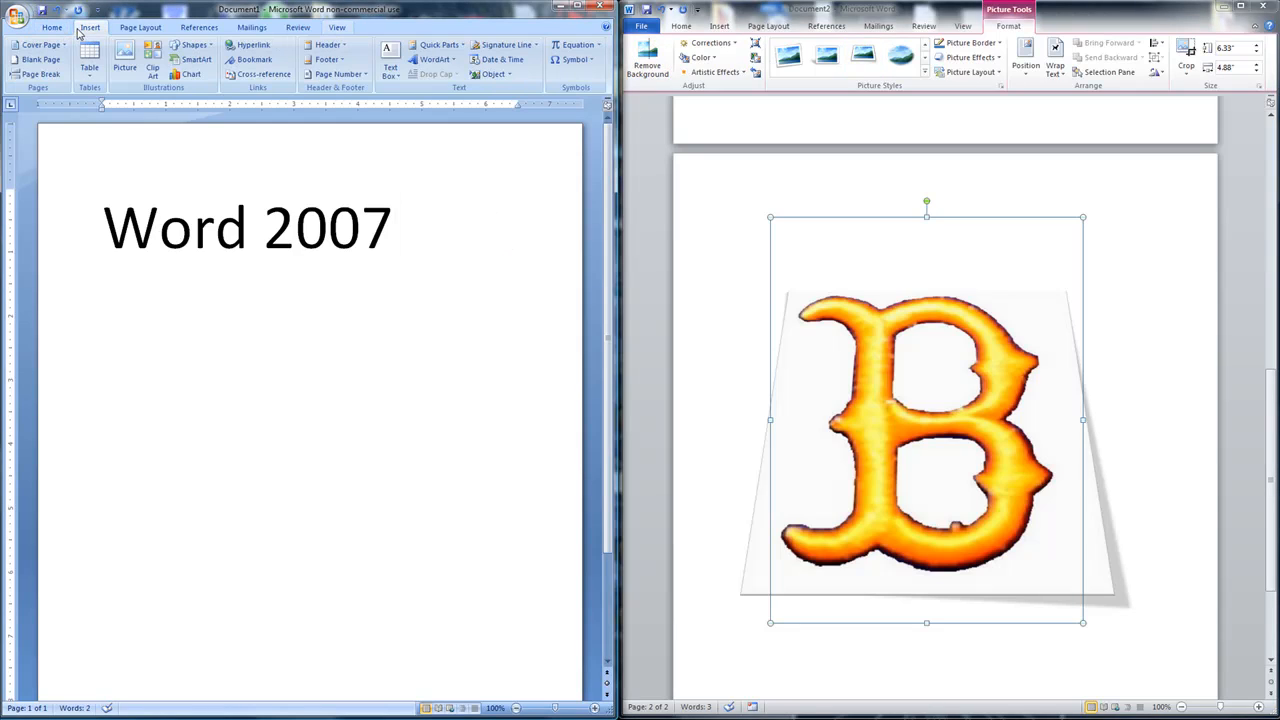
left_click(124, 60)
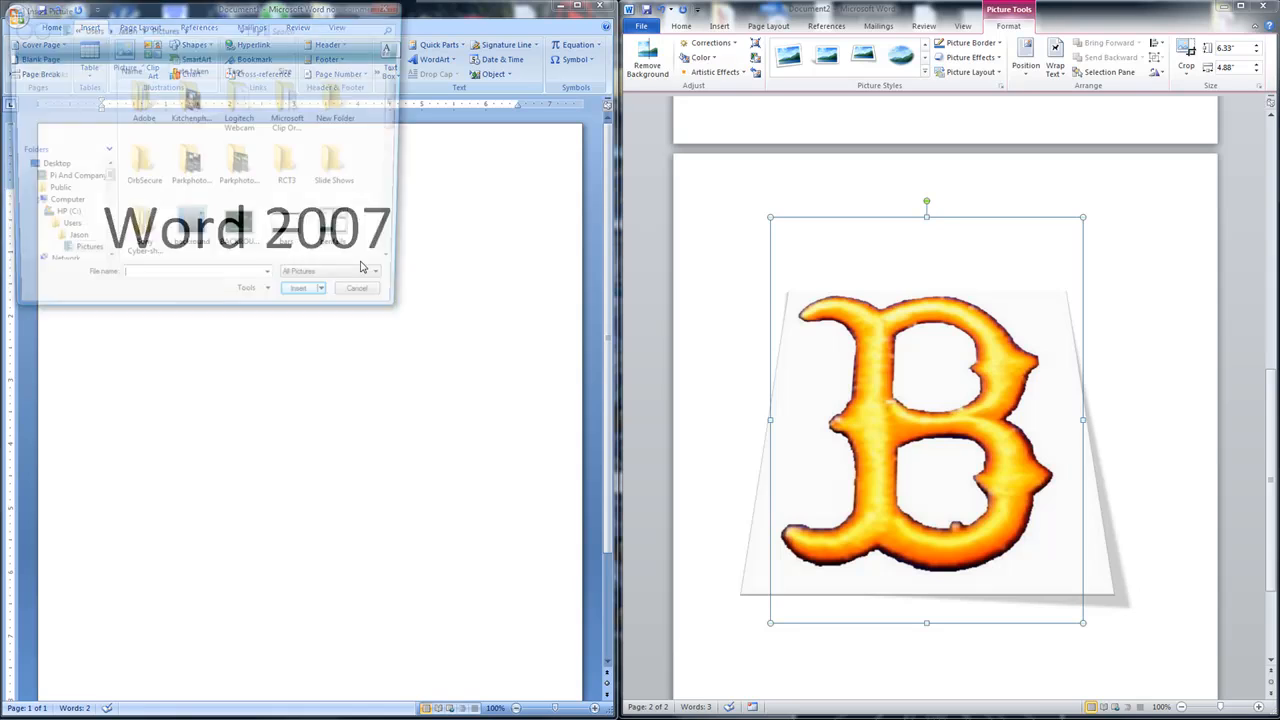
left_click_drag(399, 120, 401, 172)
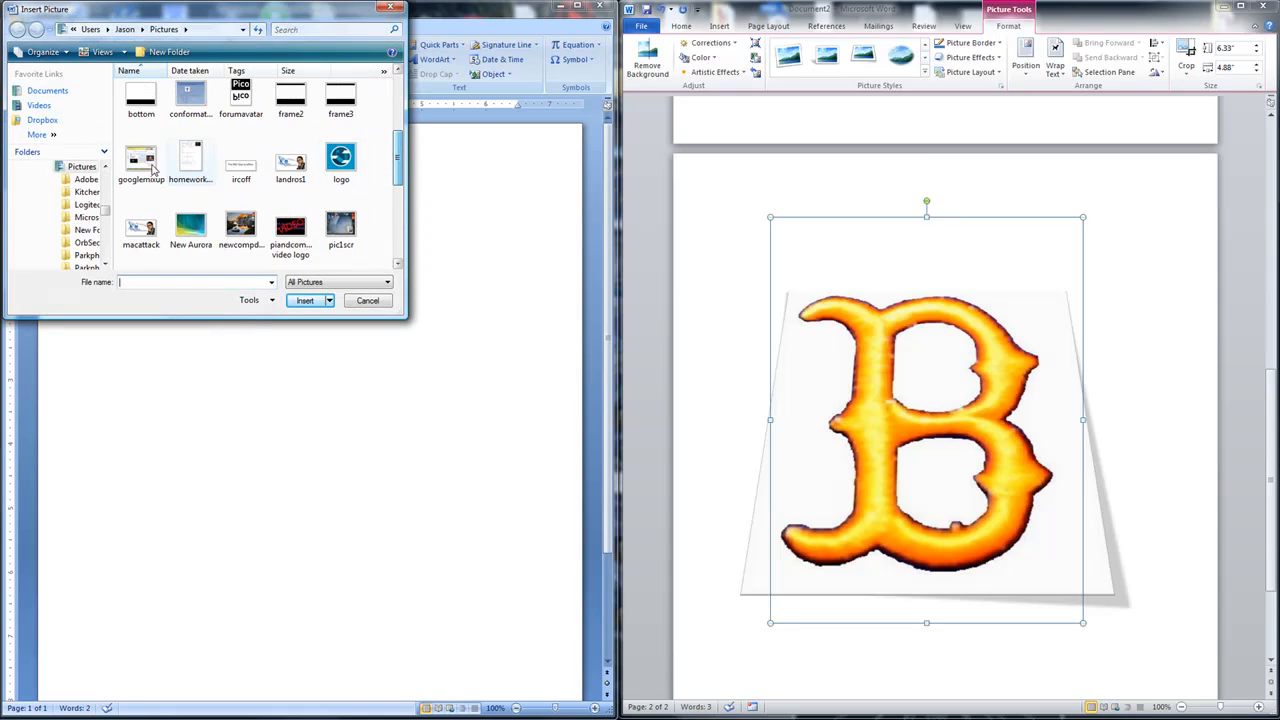
left_click(50, 134)
left_click(94, 166)
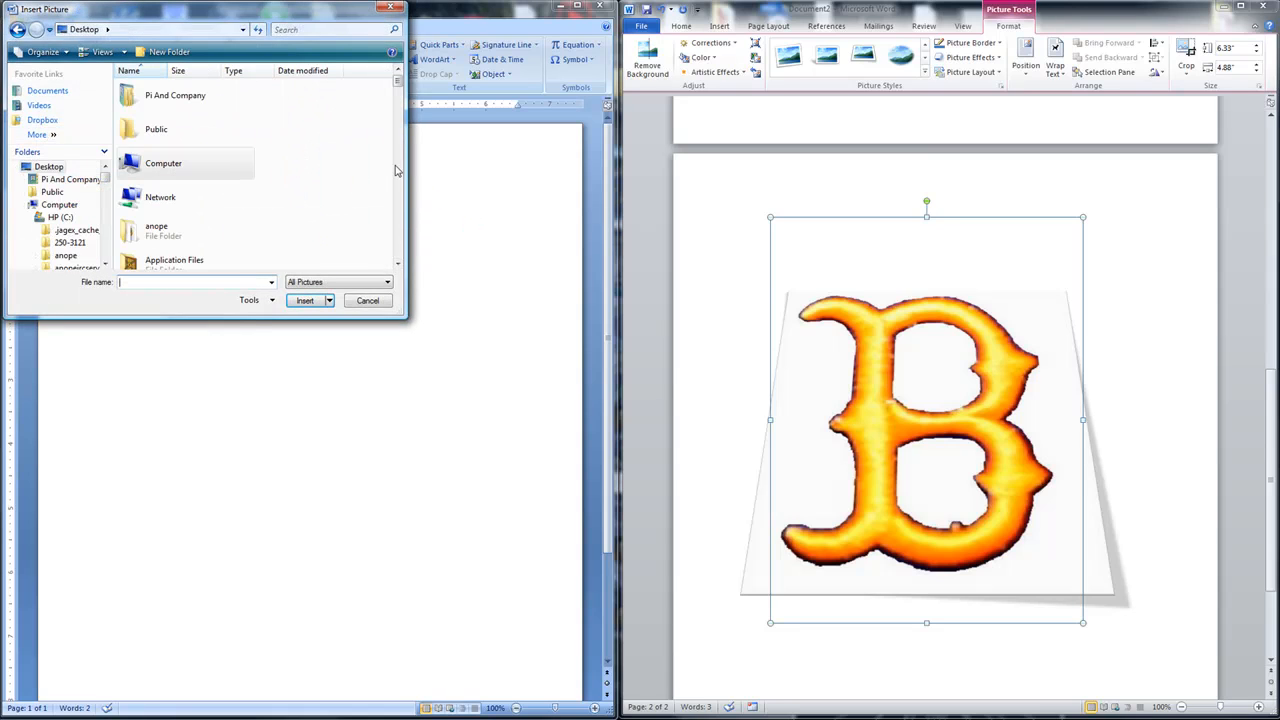
left_click_drag(398, 82, 410, 172)
left_click(194, 172)
left_click(310, 300)
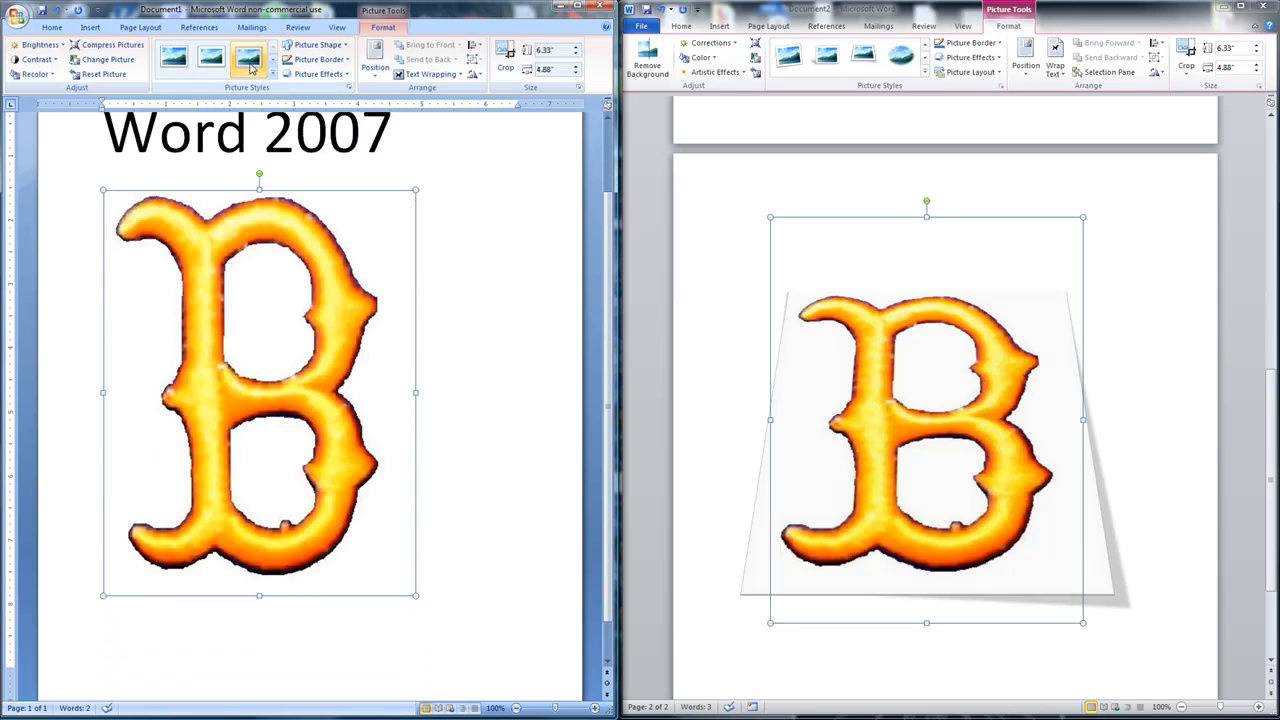
Apply the matching white tilted perspective style with a shadow to the Word 2007 picture.
left_click(271, 62)
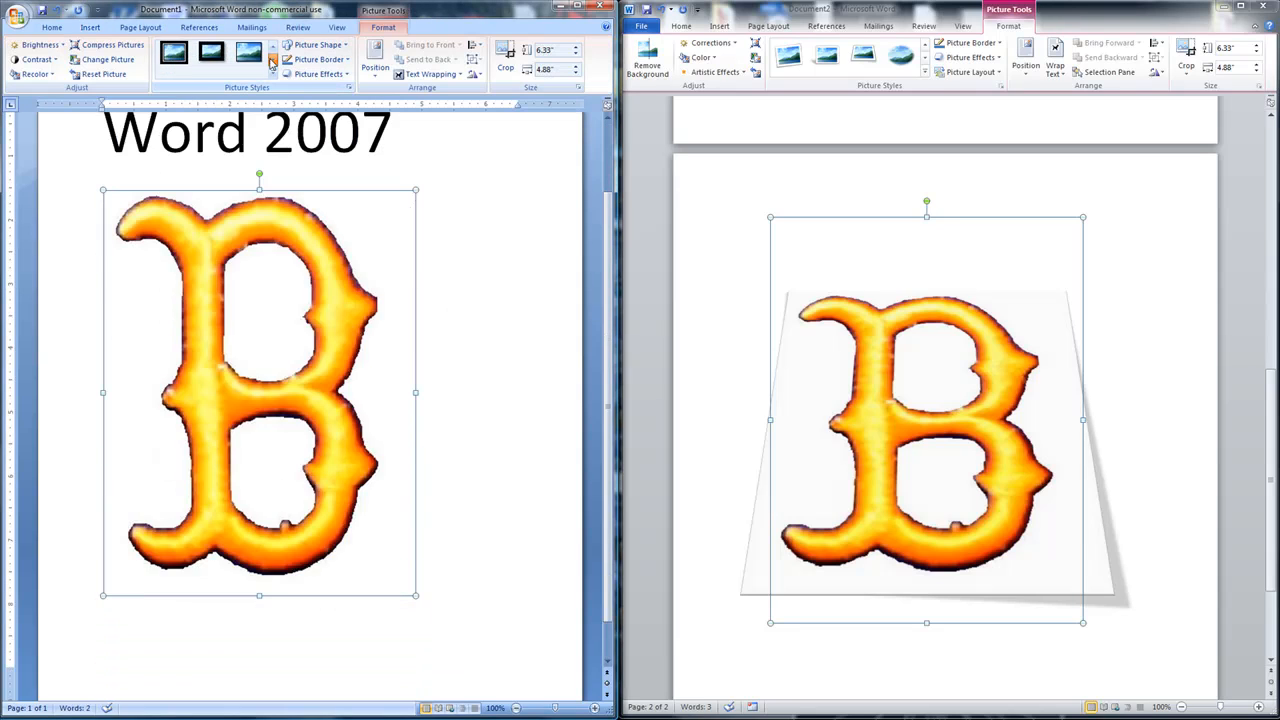
left_click(271, 62)
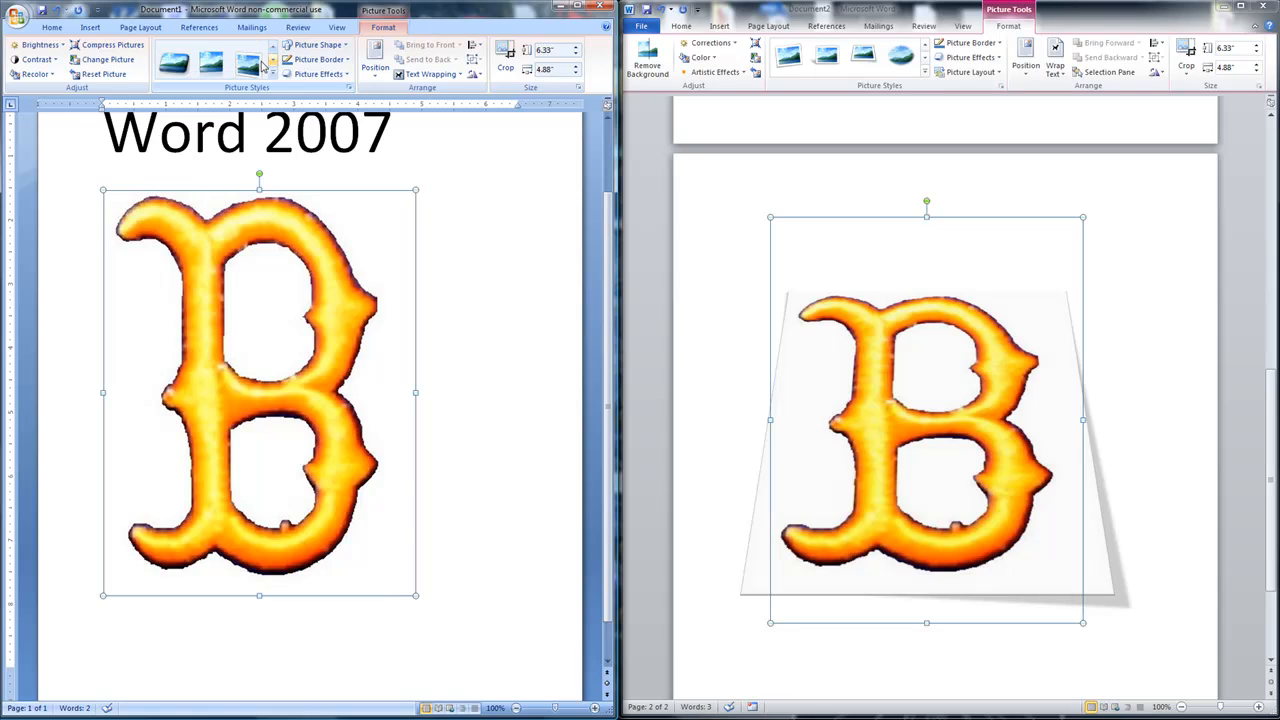
left_click(272, 48)
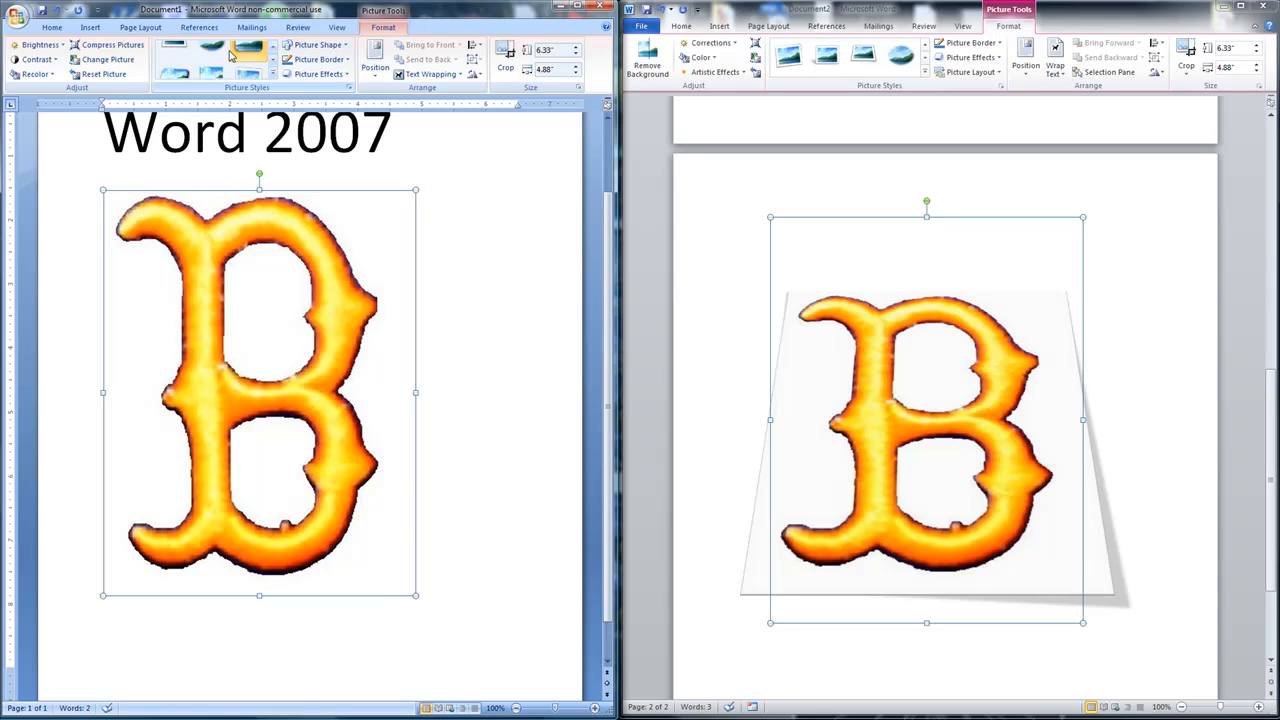
left_click(230, 57)
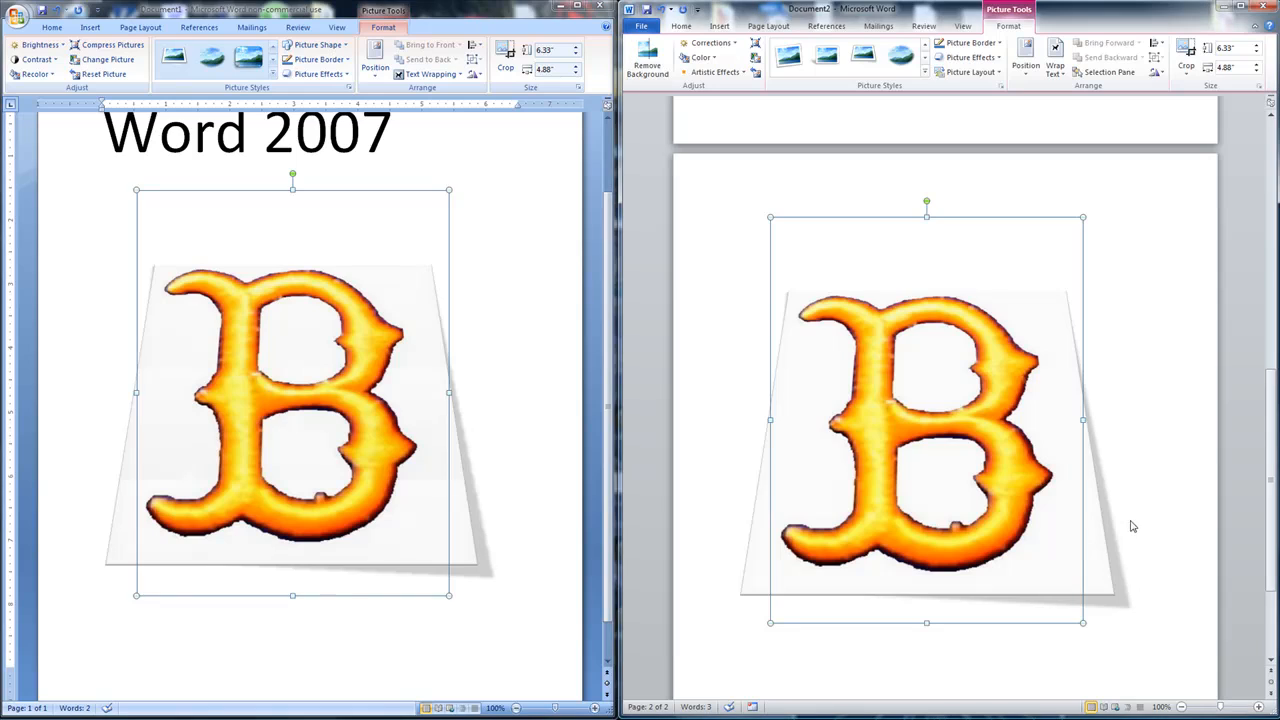
Delete the letter B picture from both the Word 2010 and Word 2007 documents.
left_click(1098, 592)
left_click(1122, 590)
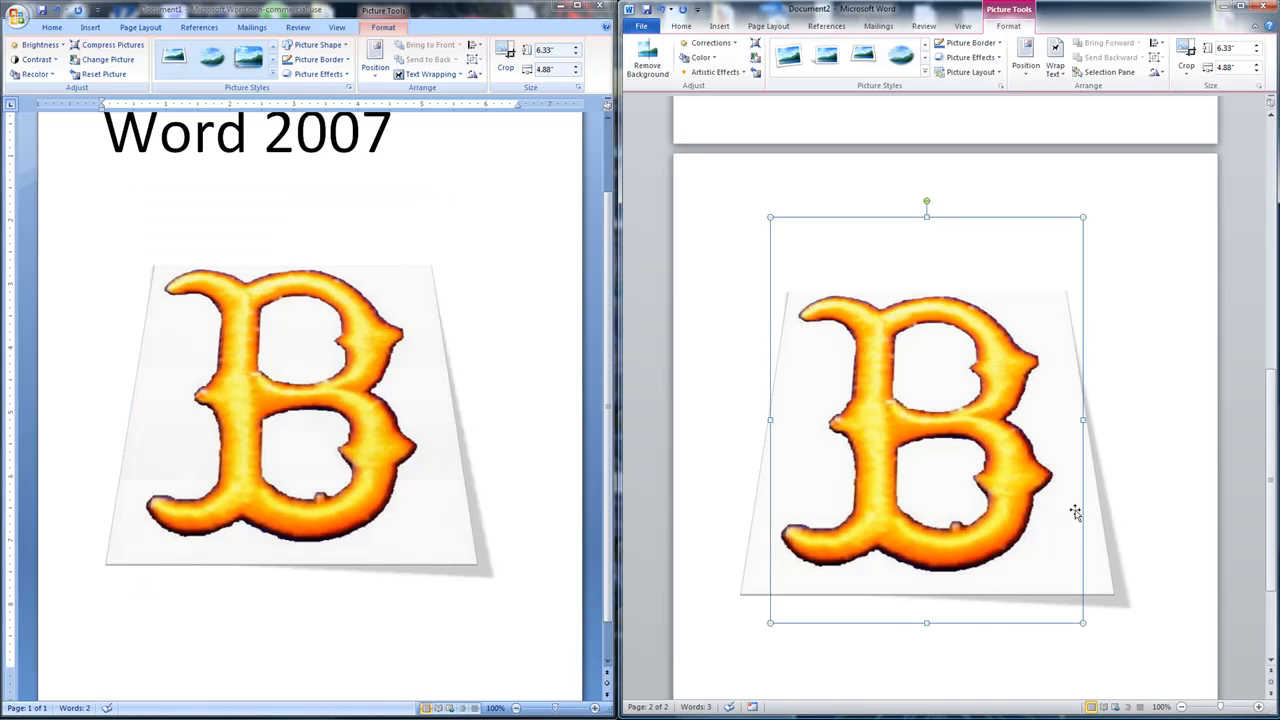
key("Delete")
left_click(440, 385)
key("Delete")
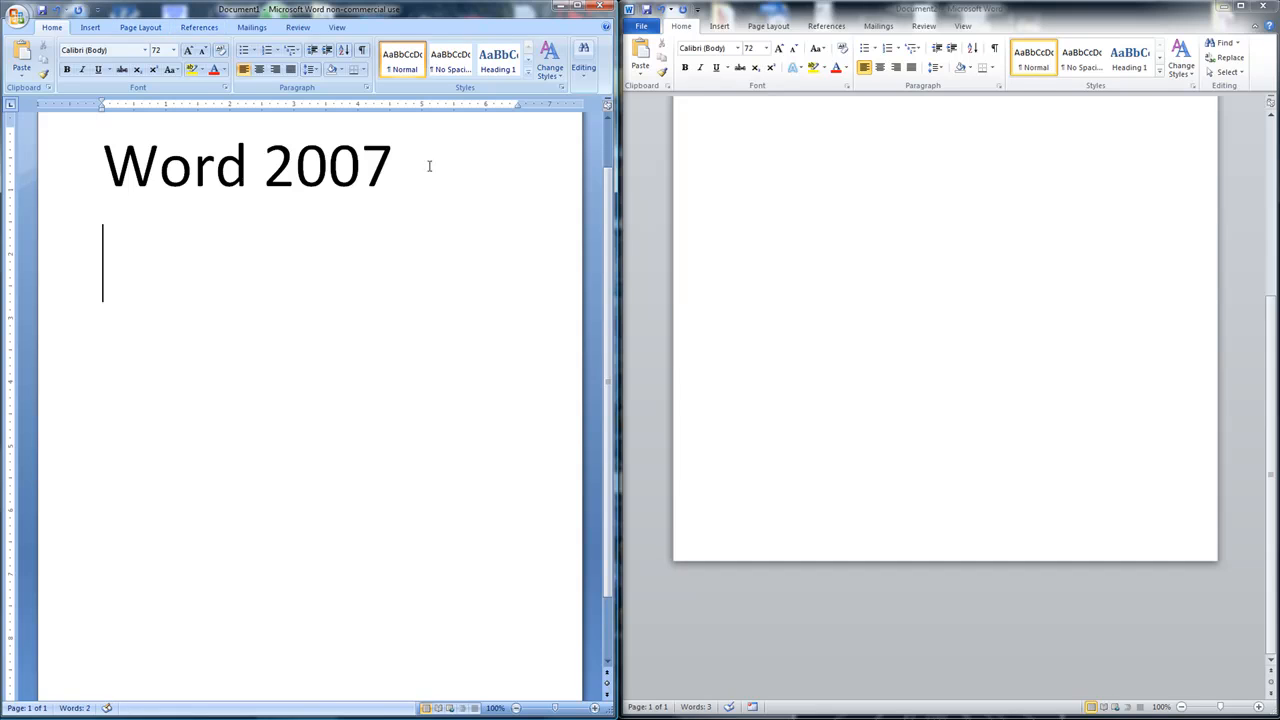
left_click_drag(429, 166, 51, 154)
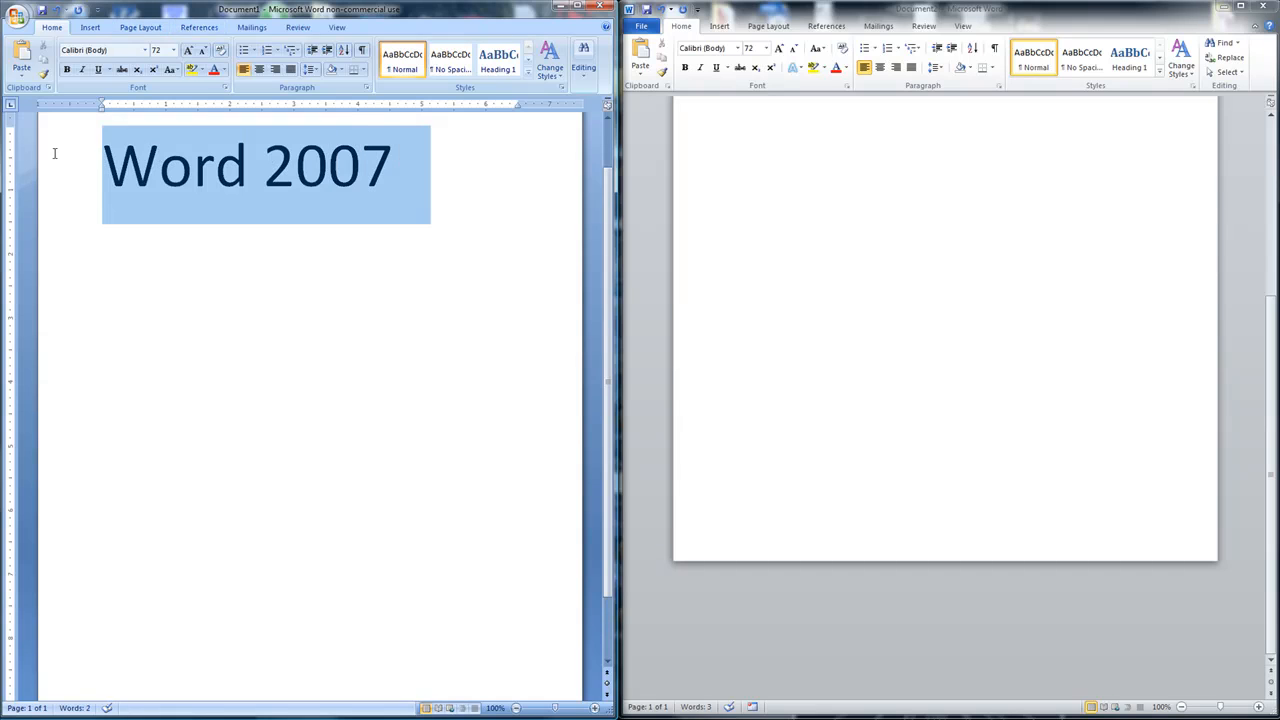
right_click(189, 204)
left_click(464, 272)
left_click(466, 273)
Add a blank line in the Word 2007 document and insert the slanted orange 3-D WordArt with the text "Hello World!".
key("Return")
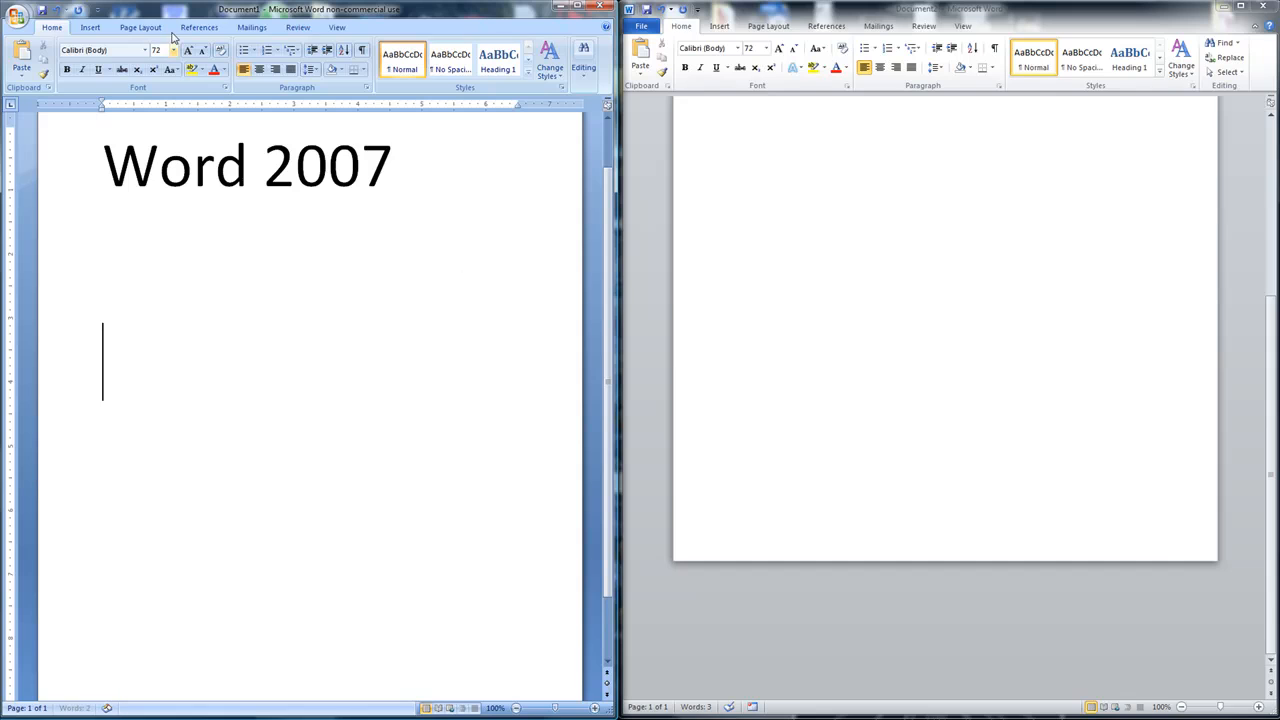
left_click(99, 29)
left_click(432, 59)
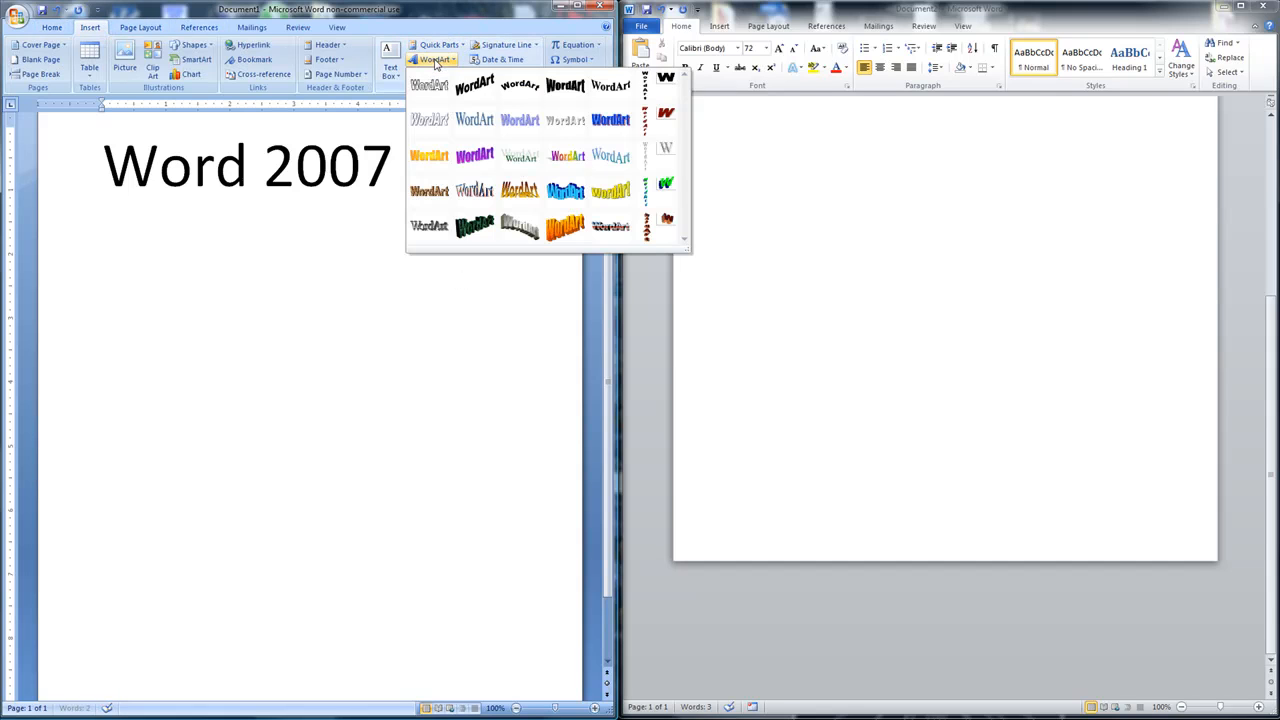
left_click(565, 228)
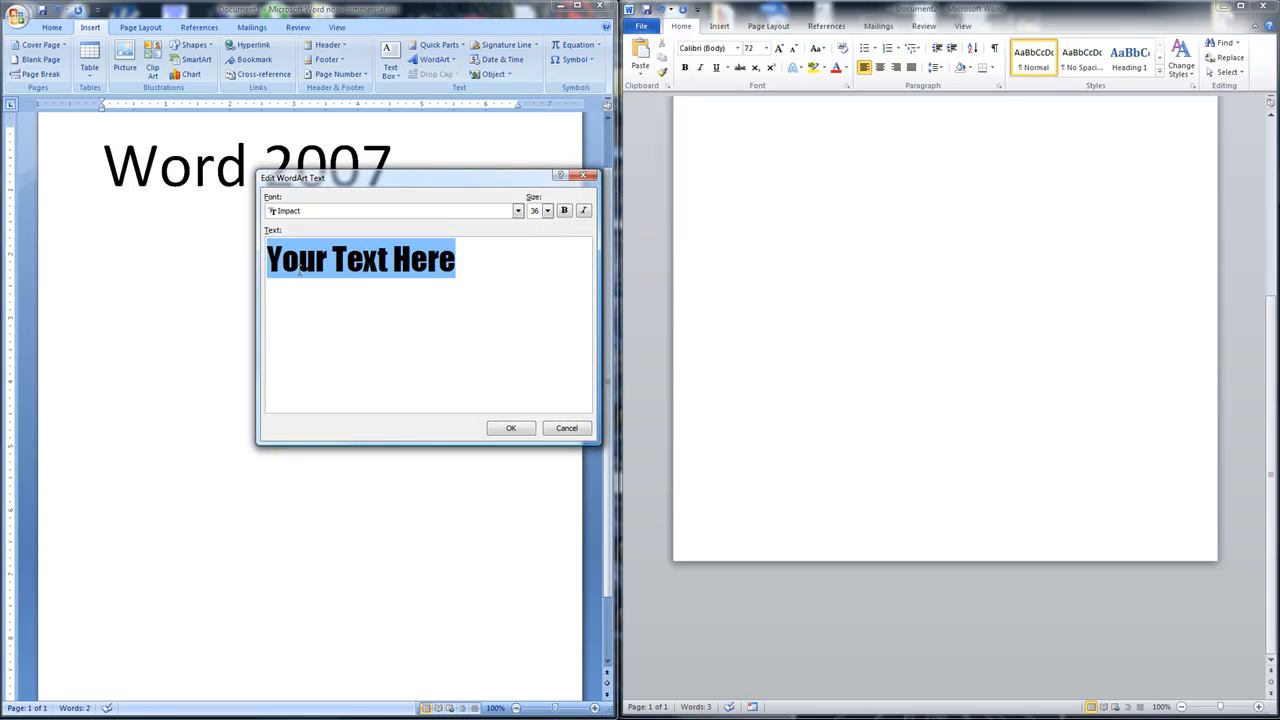
key("BackSpace")
type("Hello Wor")
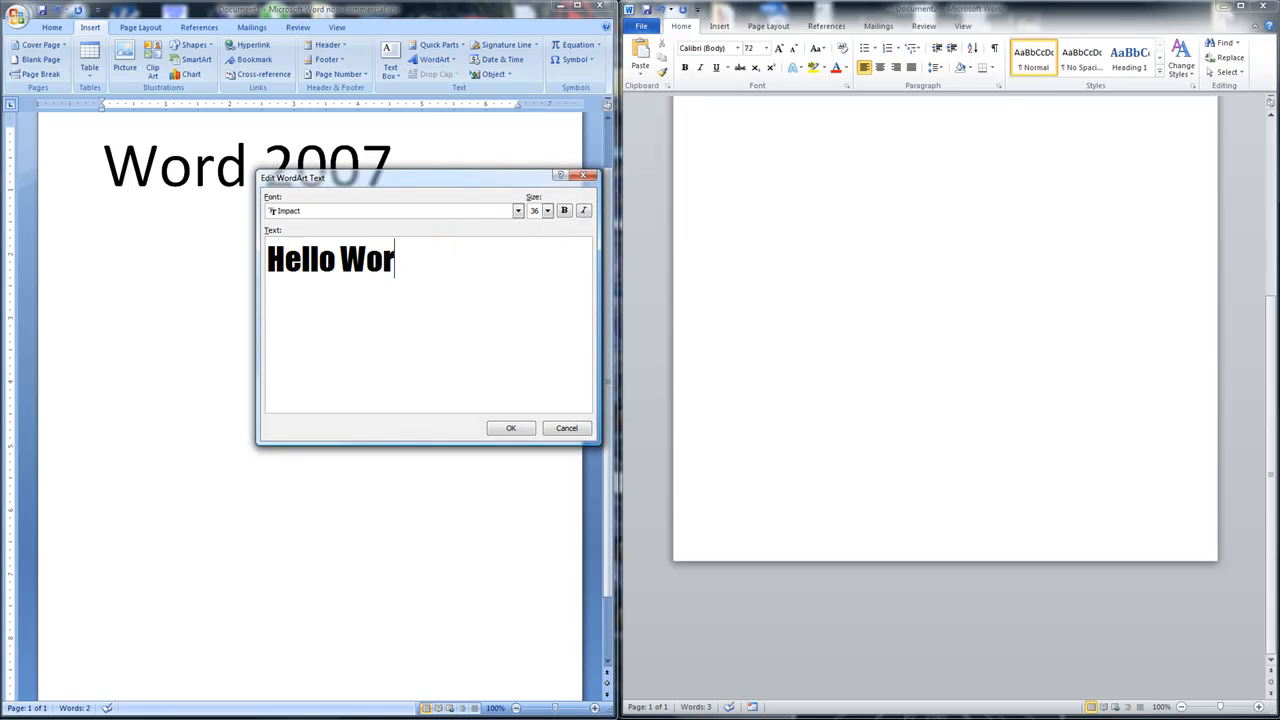
type("ld!")
left_click(512, 429)
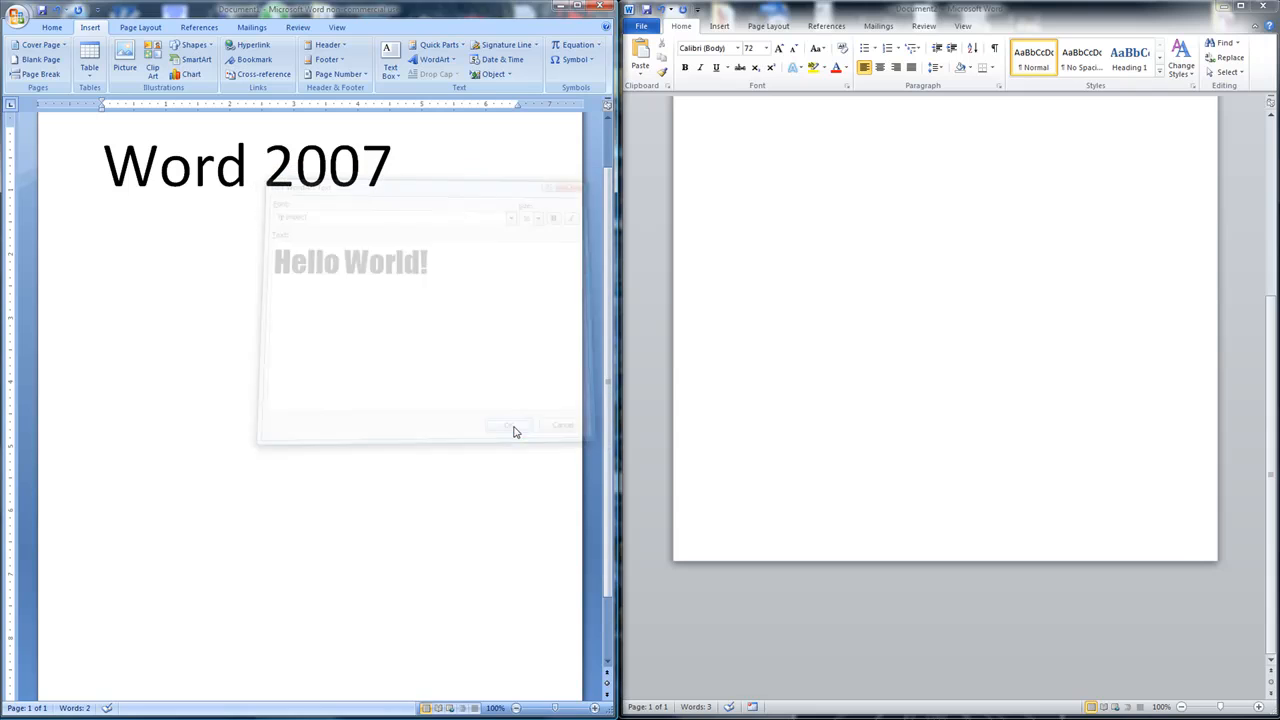
Enlarge the "Hello World!" WordArt to about 5.74" wide by 3.01" high and apply a gray drop shadow effect behind it.
left_click_drag(393, 487, 475, 542)
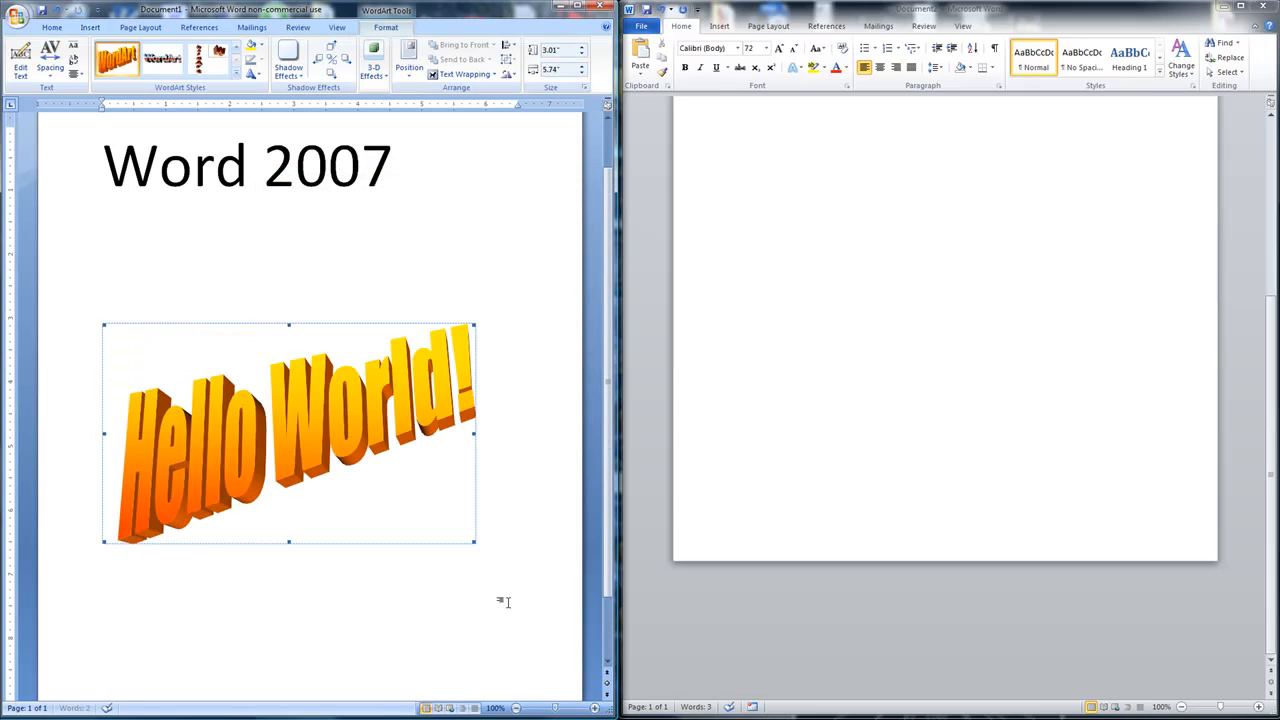
left_click(288, 66)
left_click(330, 170)
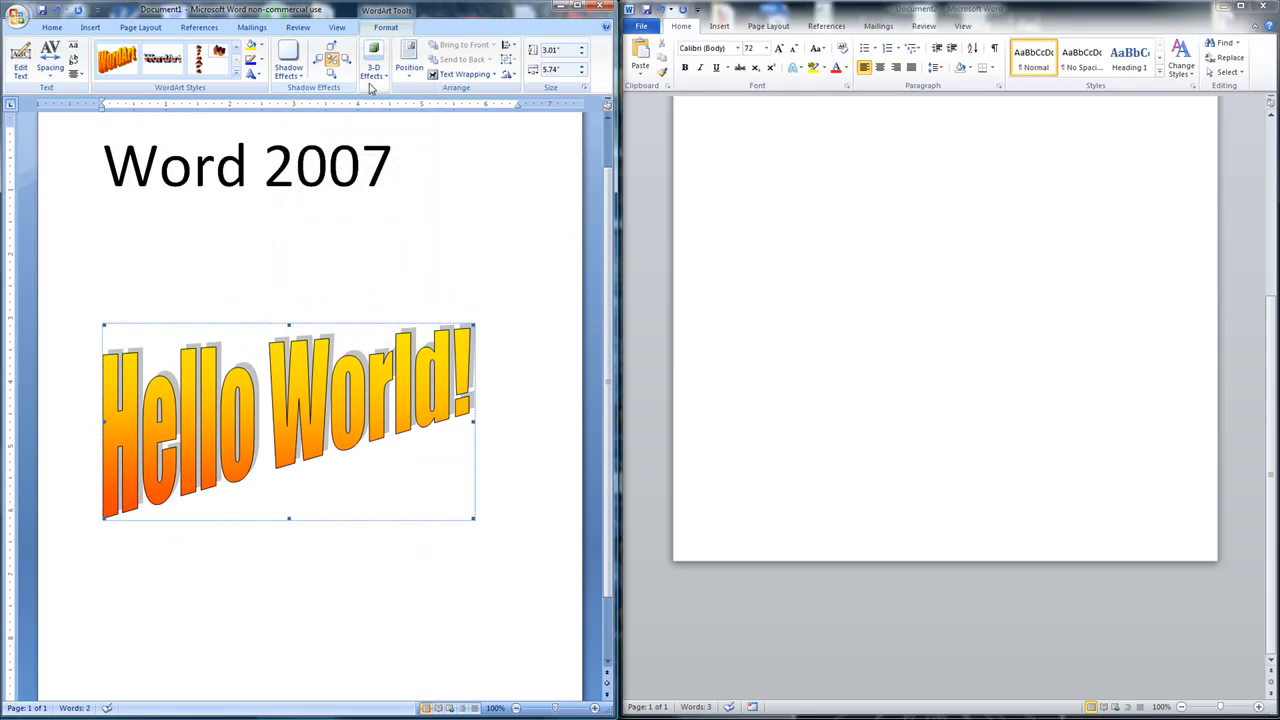
scroll(1006, 260, "up", 5)
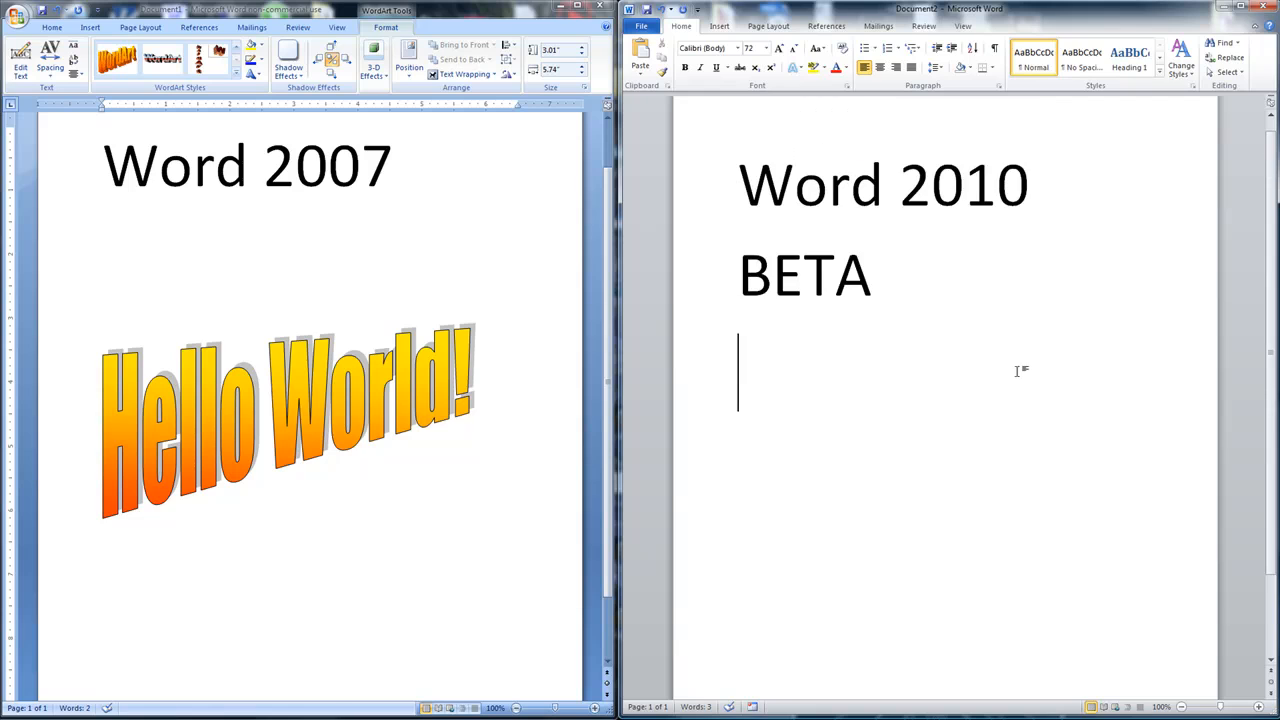
Convert the "Word 2010 BETA" heading in the Word 2010 document into gray gradient WordArt.
left_click_drag(923, 317, 631, 190)
right_click(790, 203)
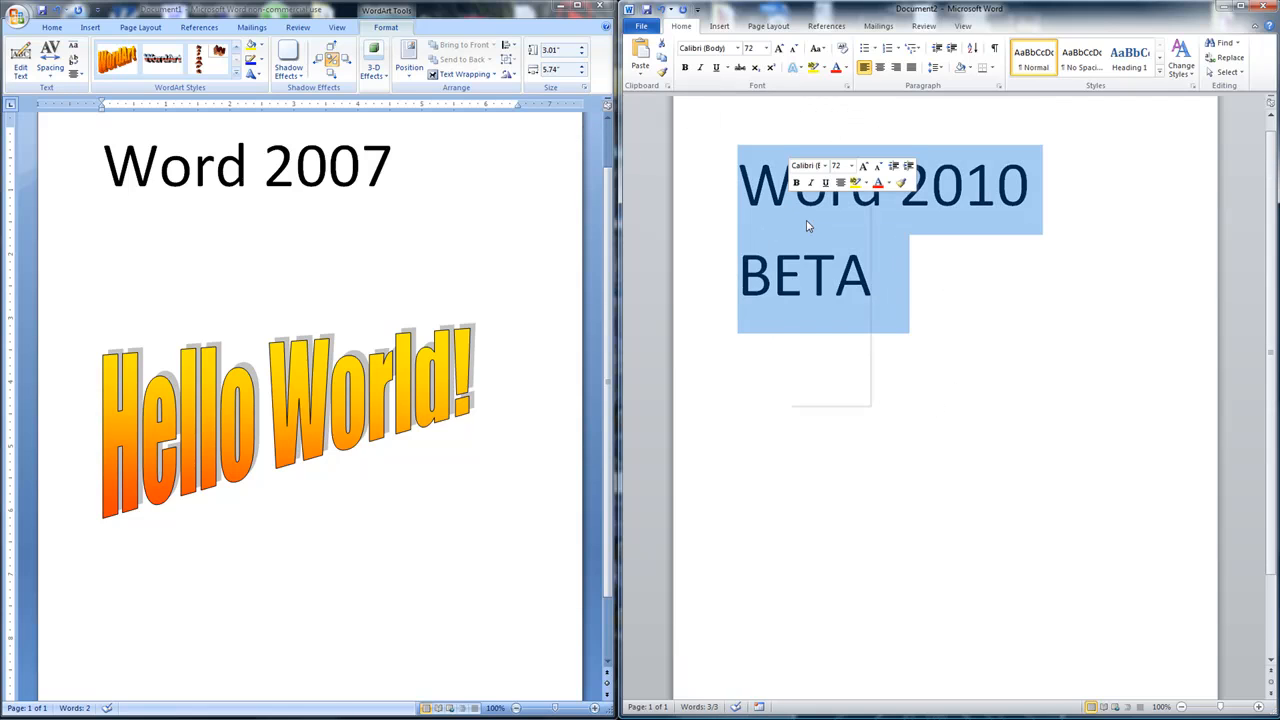
key("Escape")
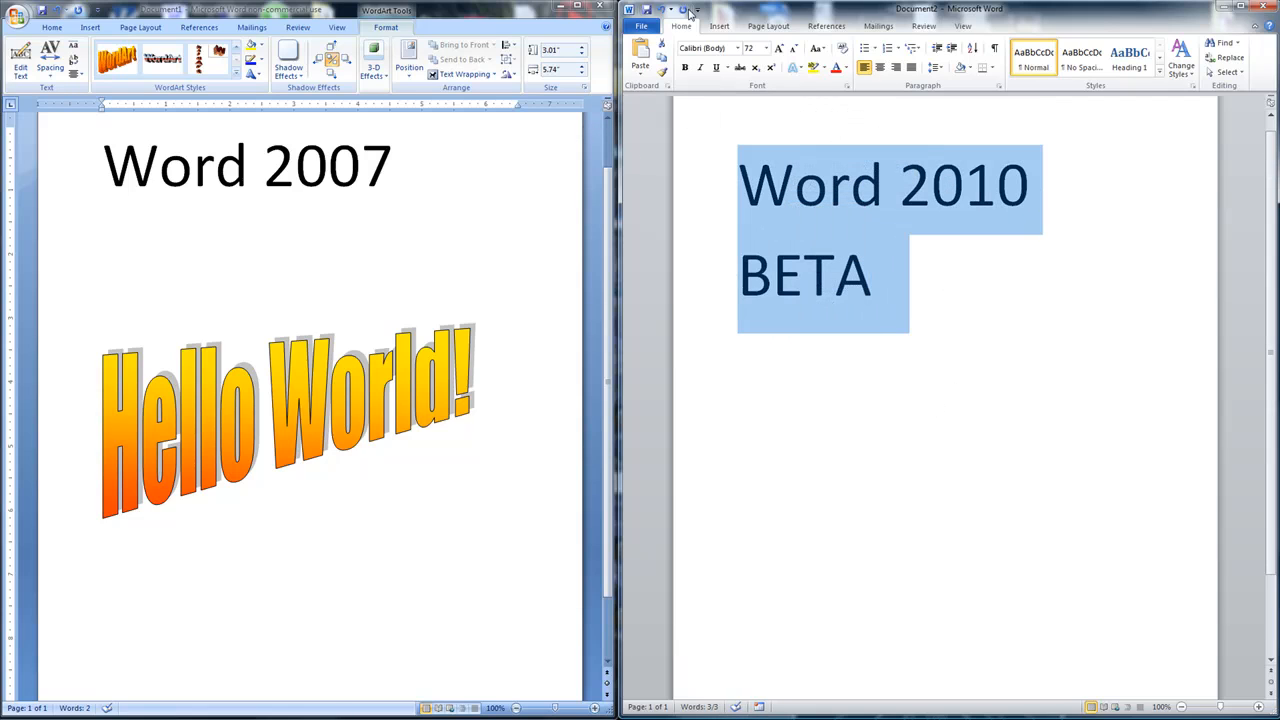
left_click(719, 27)
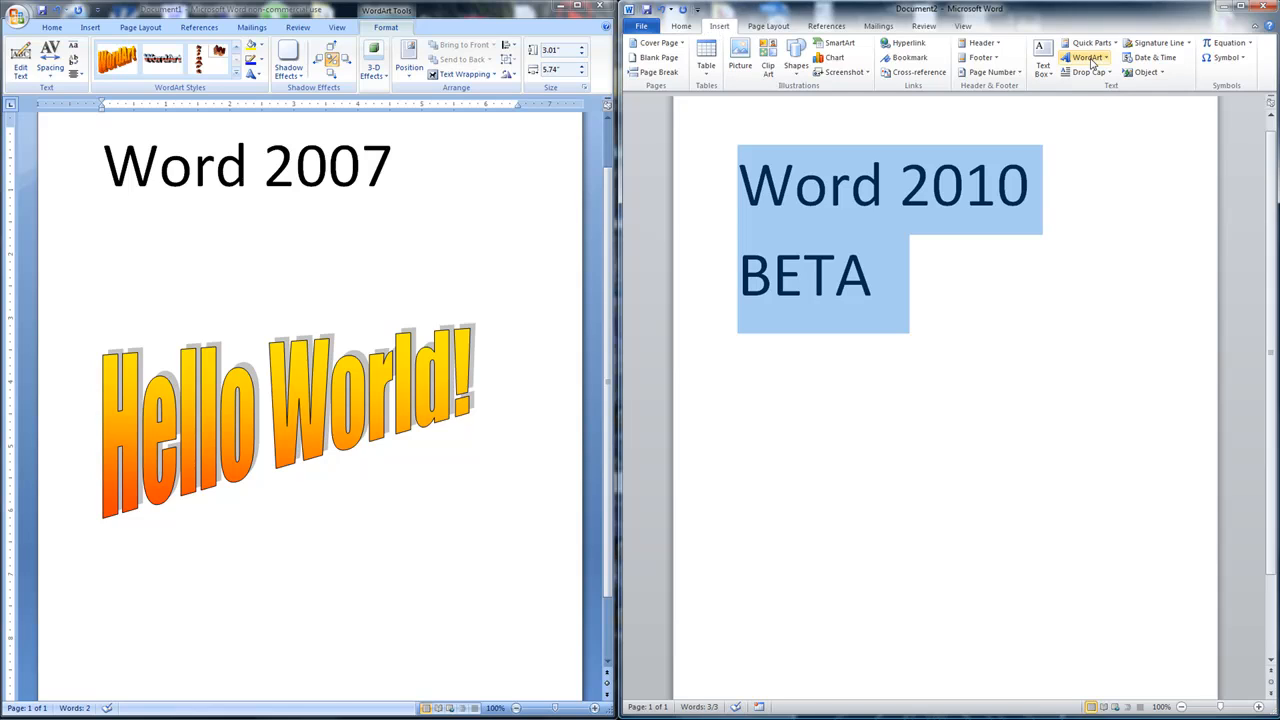
left_click(1087, 57)
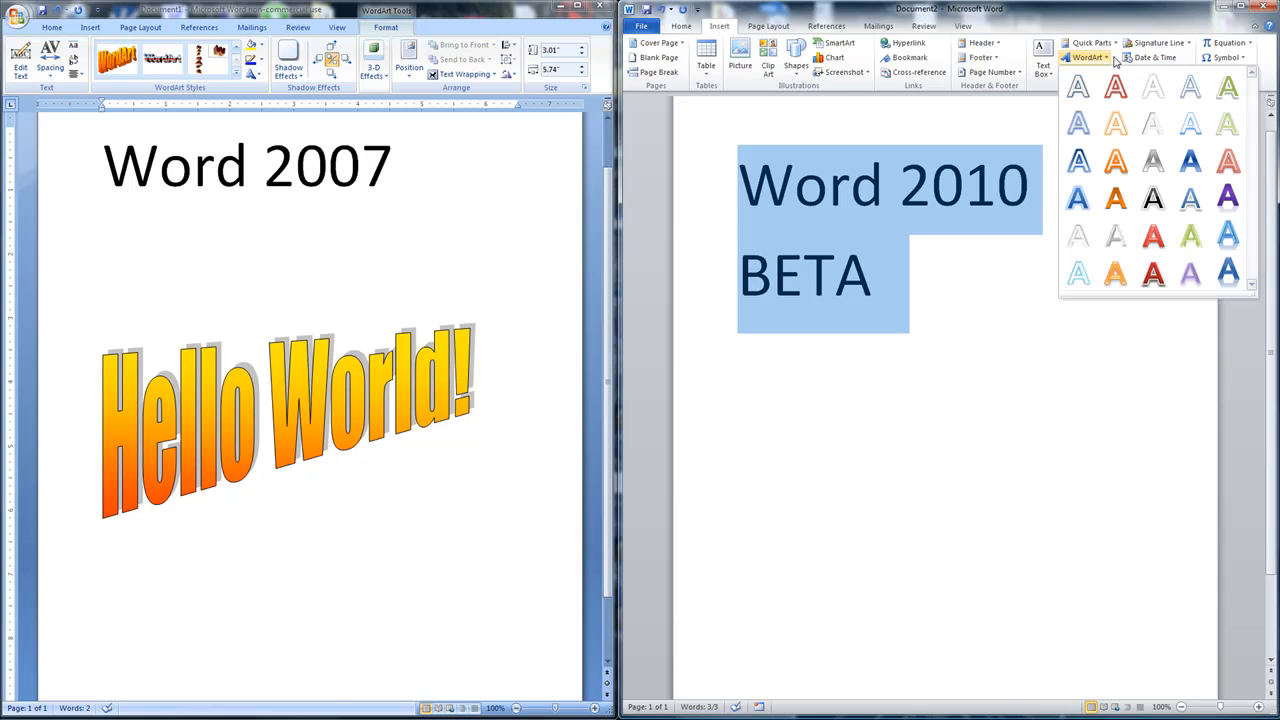
left_click(1155, 165)
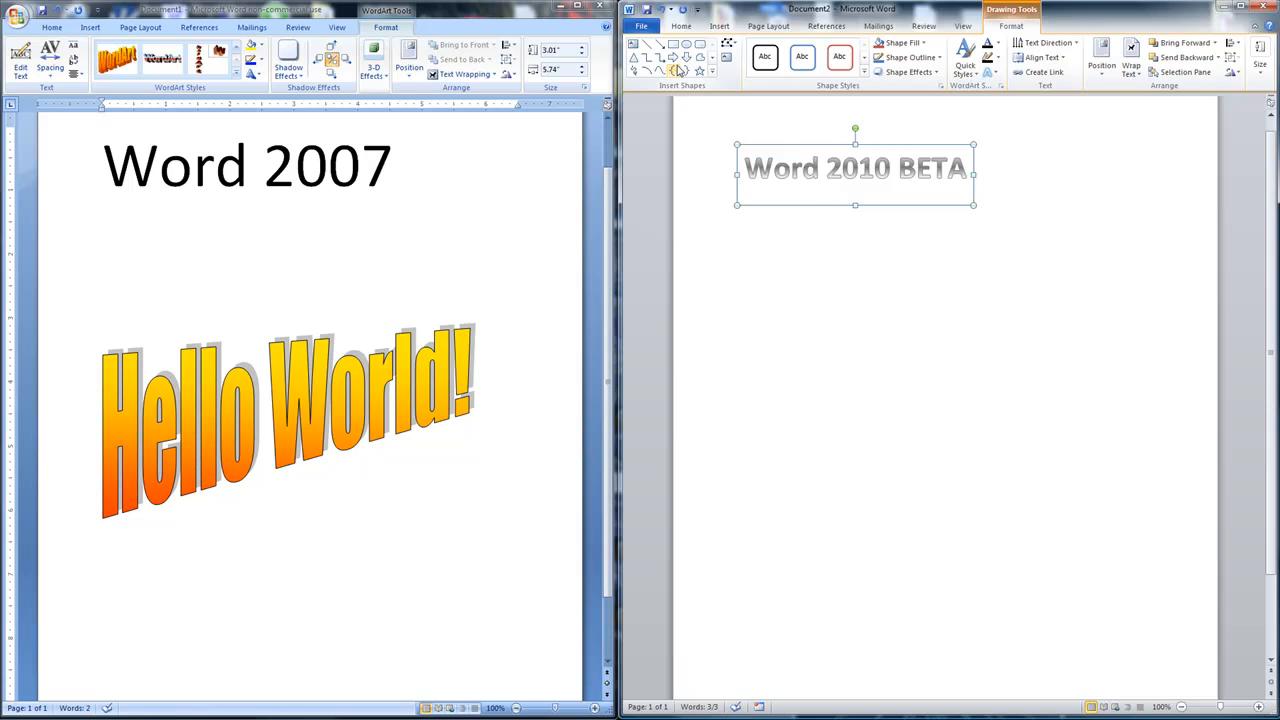
Draw a blue right block arrow below the "Word 2010 BETA" WordArt and delete it again.
left_click(674, 57)
left_click_drag(838, 240, 992, 322)
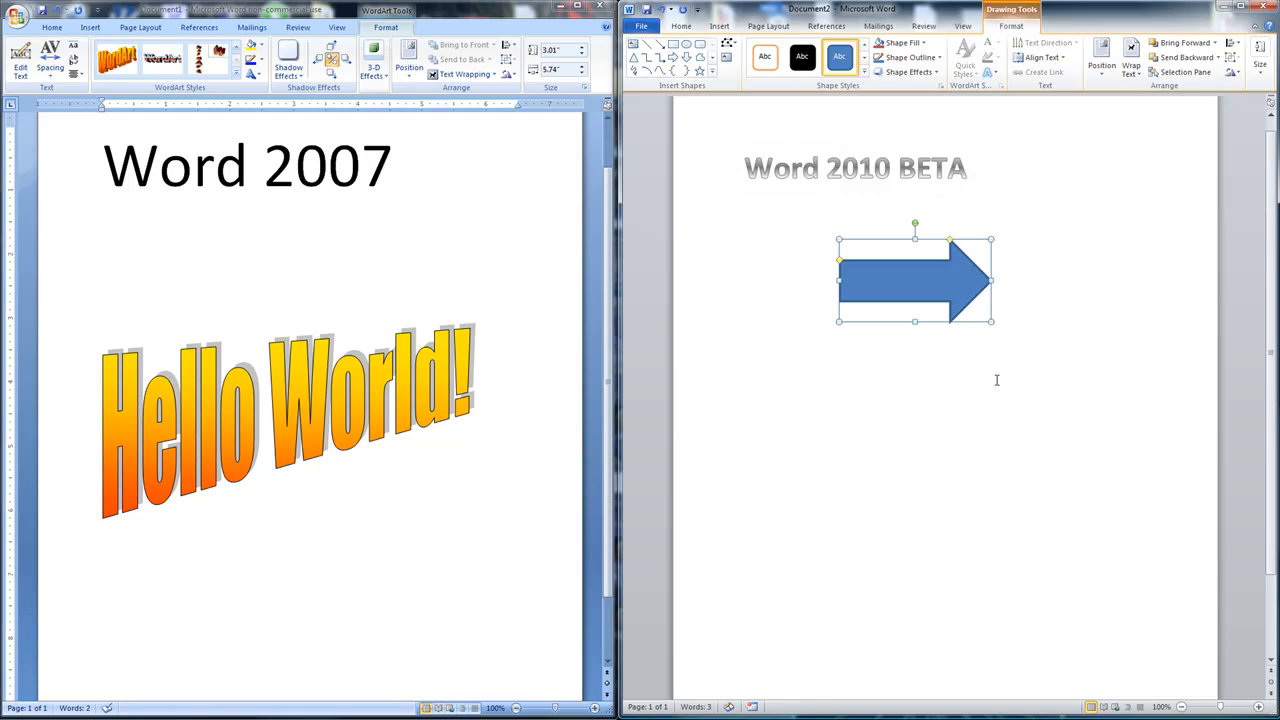
key("Delete")
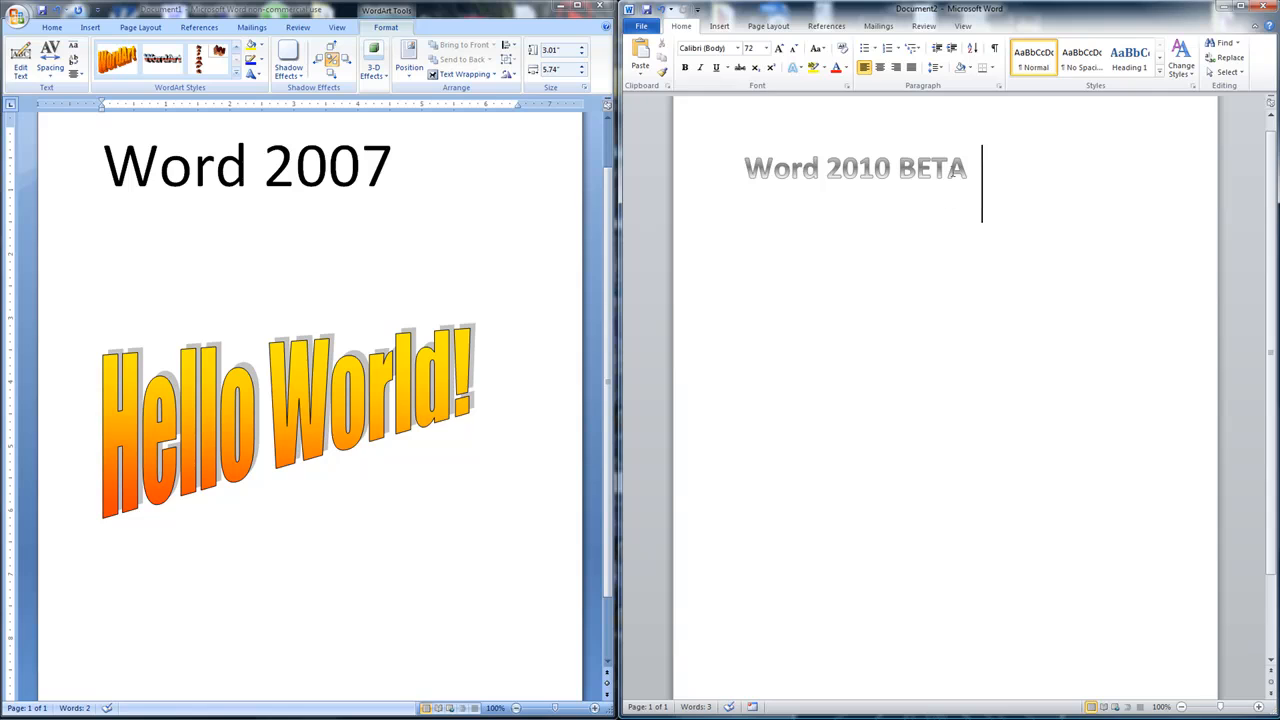
left_click(842, 172)
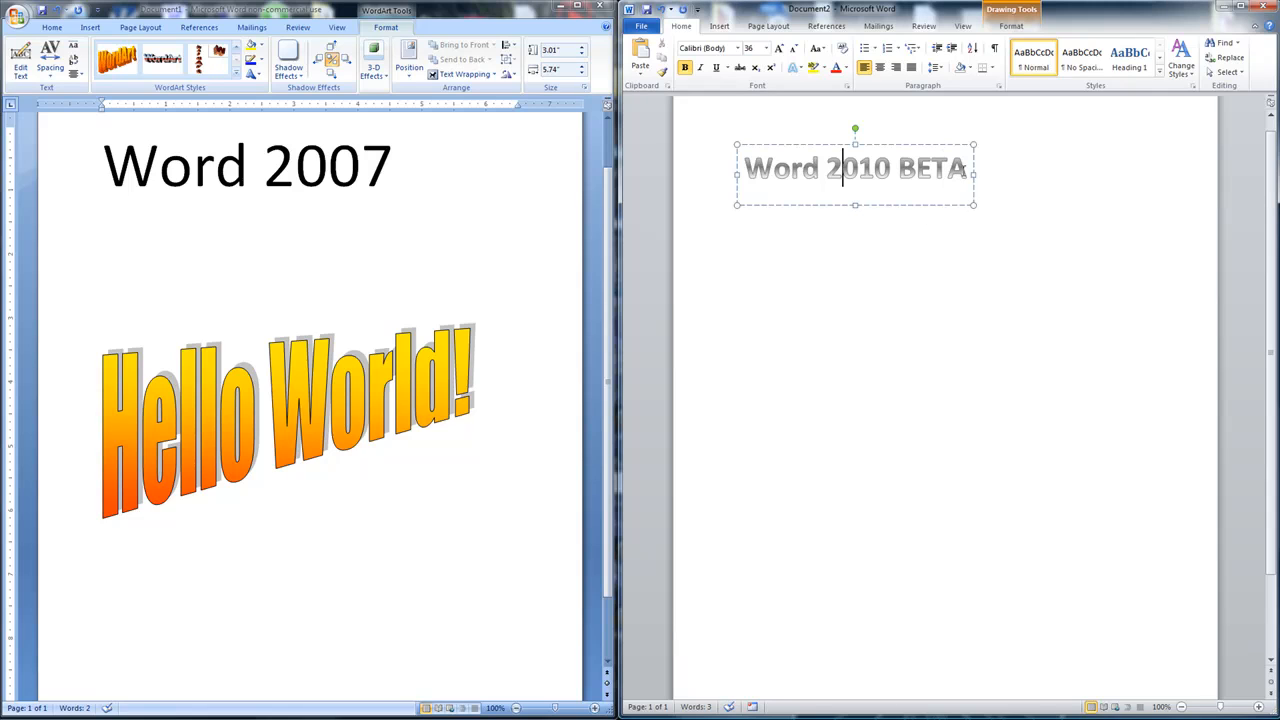
key("ctrl+a")
left_click(21, 65)
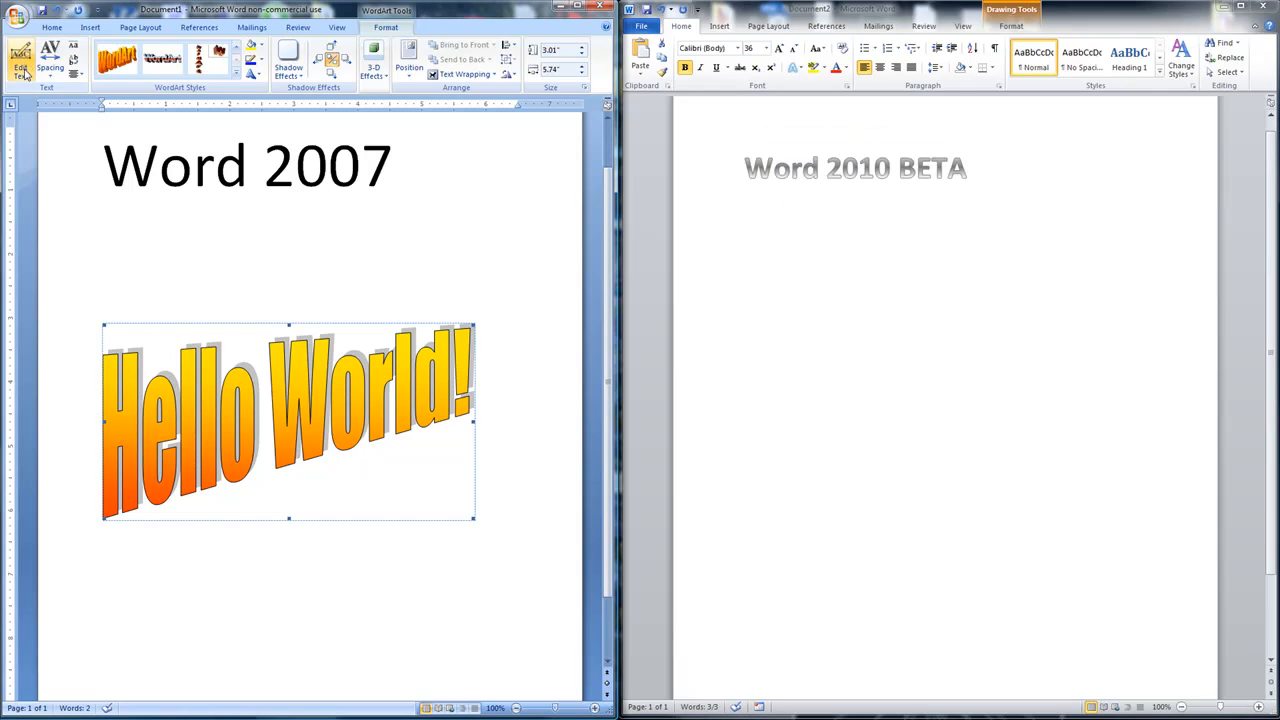
left_click(572, 429)
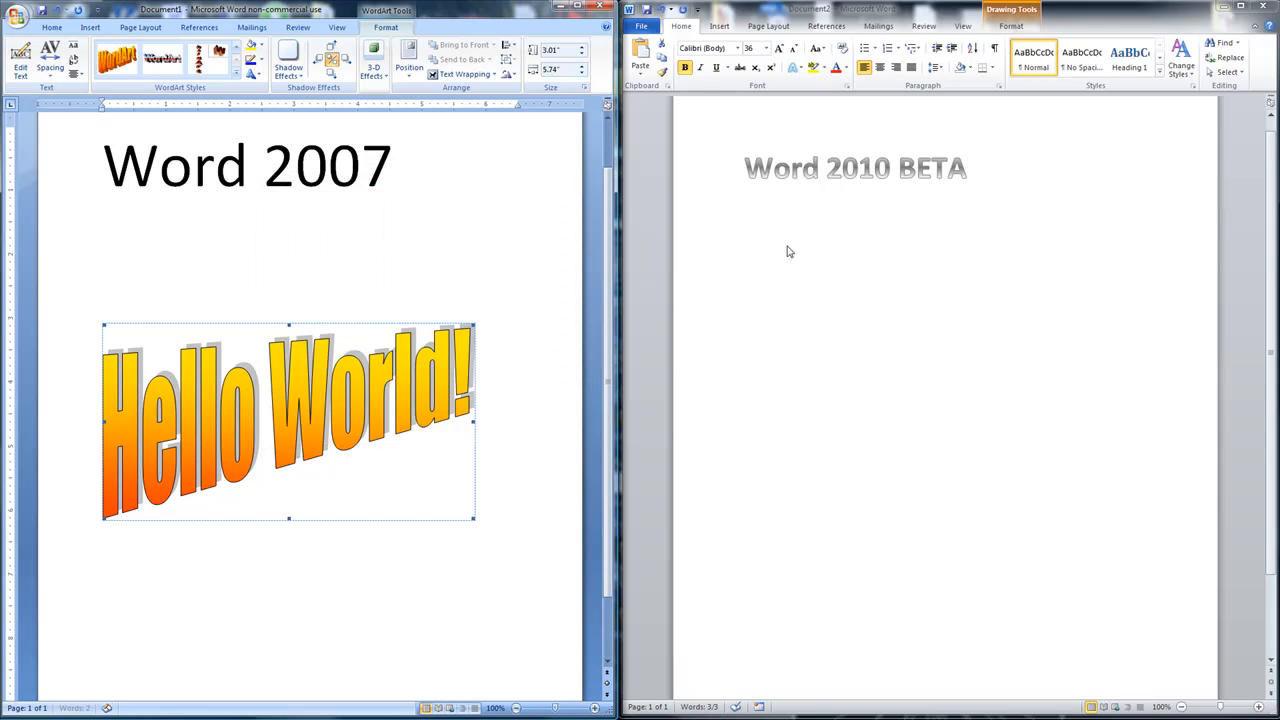
left_click(843, 190)
left_click(916, 170)
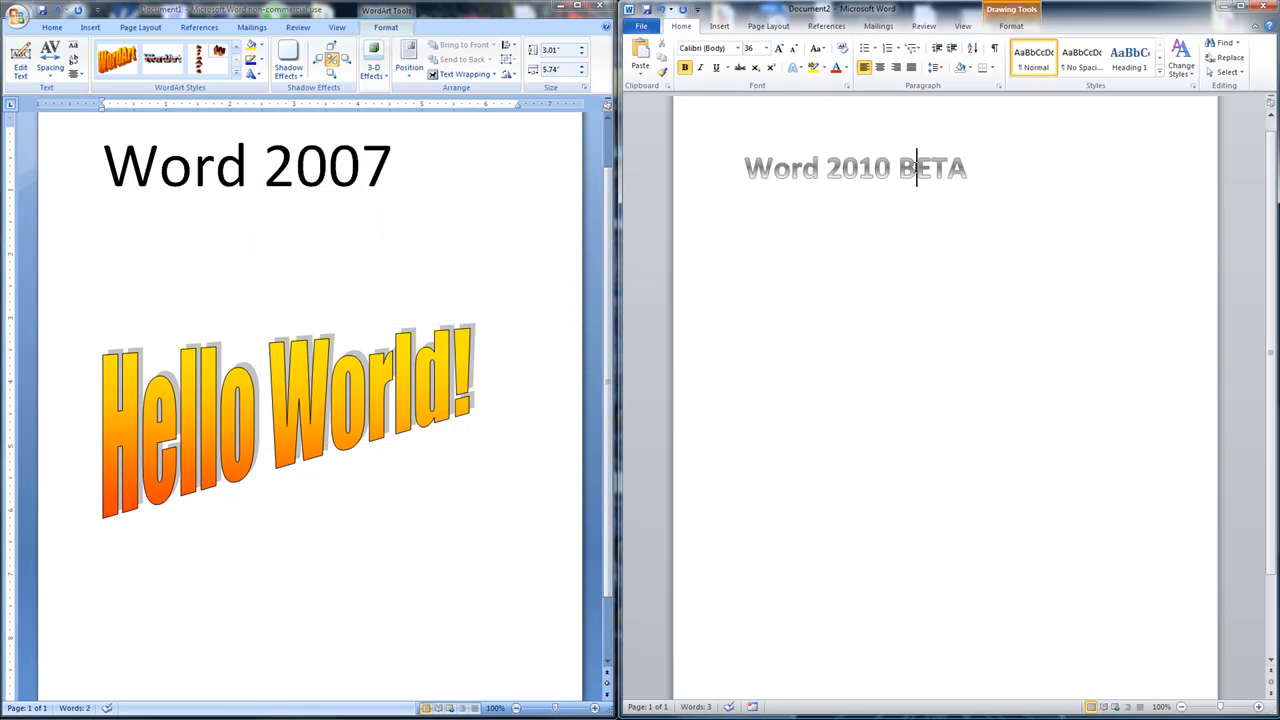
left_click(860, 169)
left_click(876, 168)
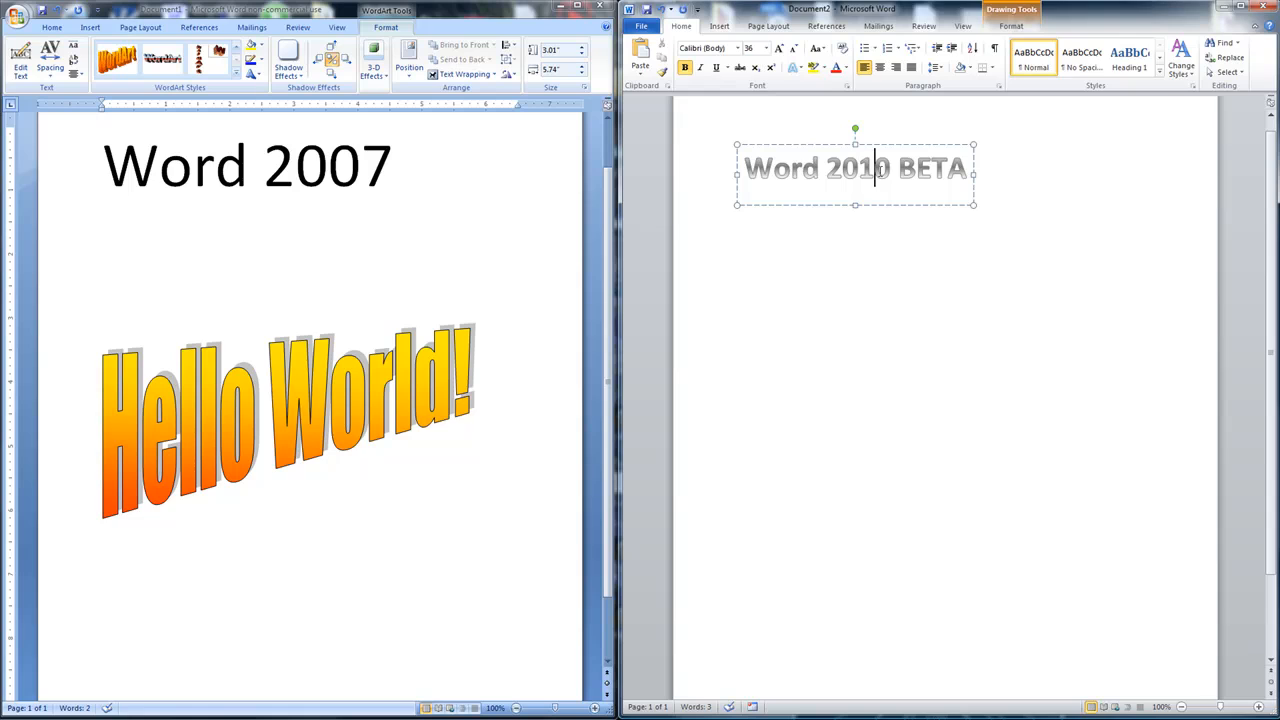
Apply the solid black shape style with a white outline to the "Word 2010 BETA" WordArt box.
left_click(1008, 30)
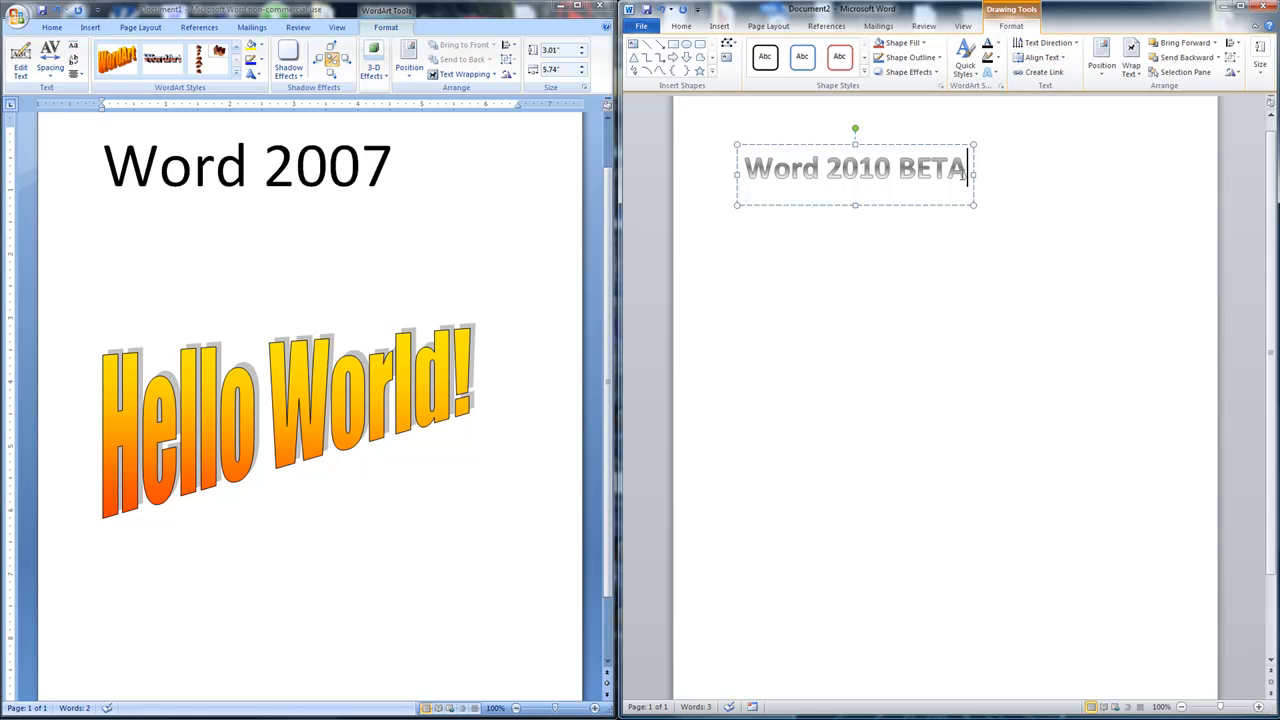
left_click_drag(963, 173, 745, 168)
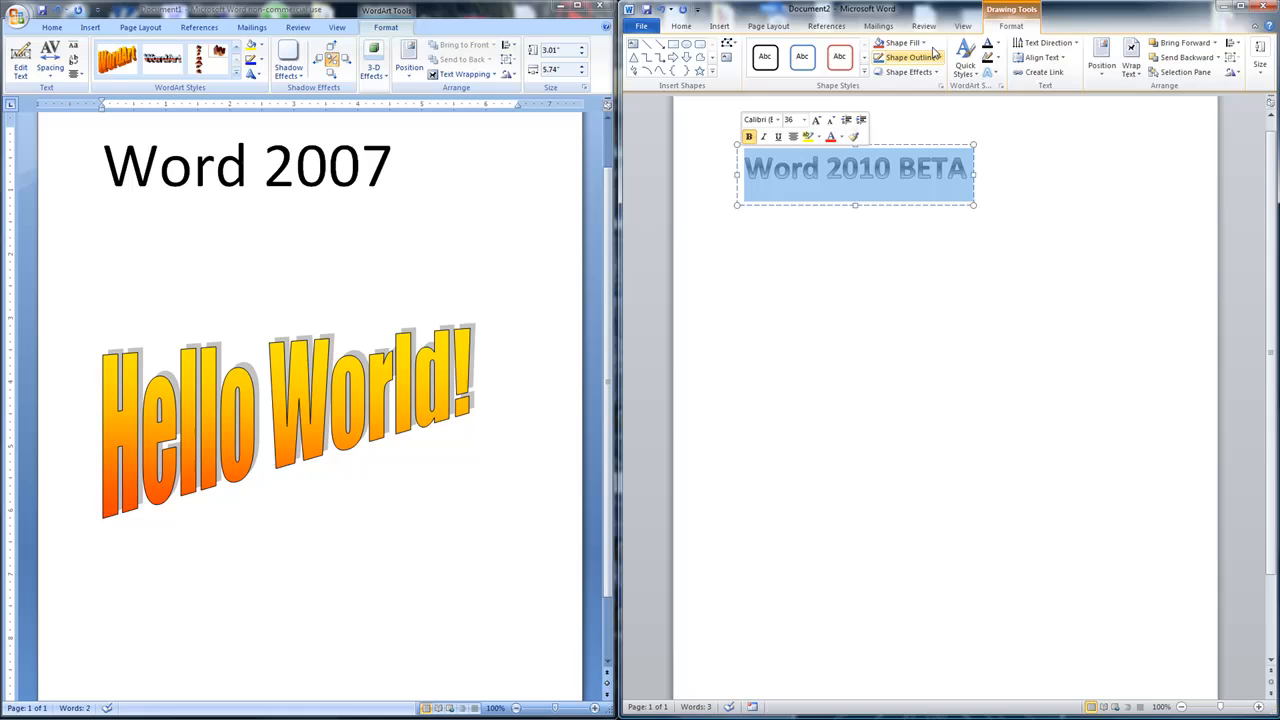
left_click(864, 57)
left_click(864, 57)
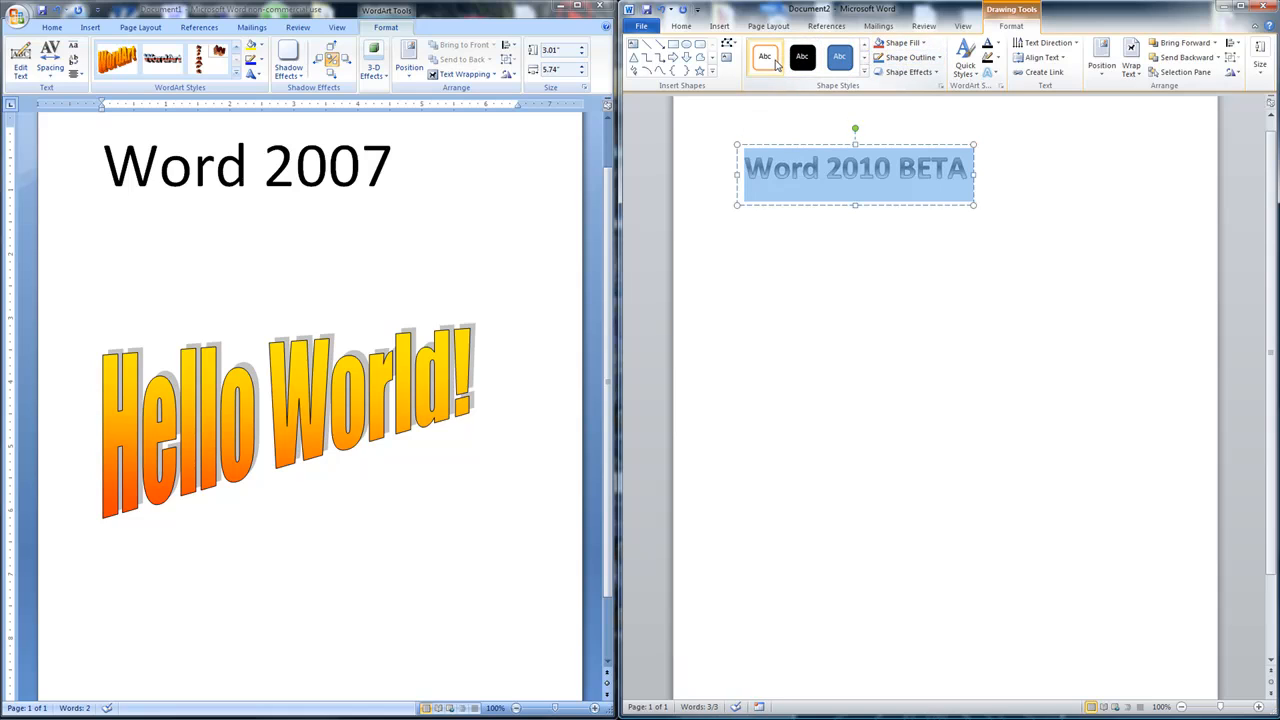
left_click(864, 57)
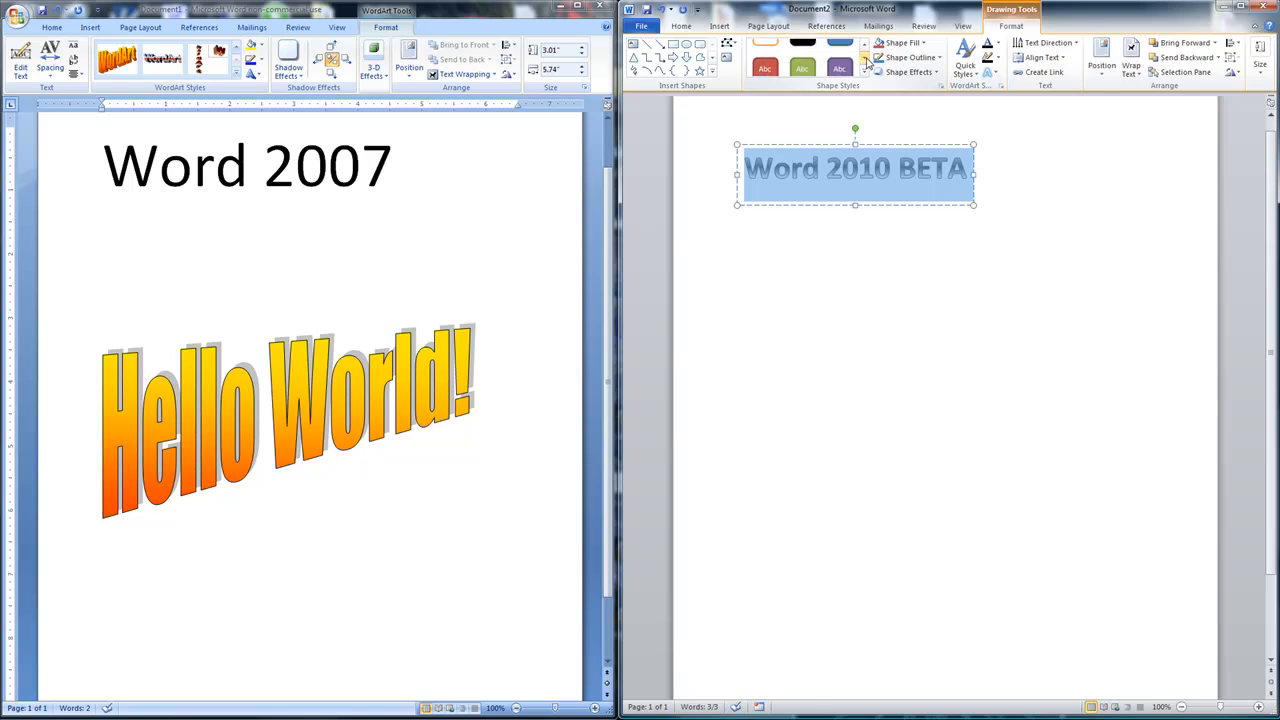
left_click(864, 57)
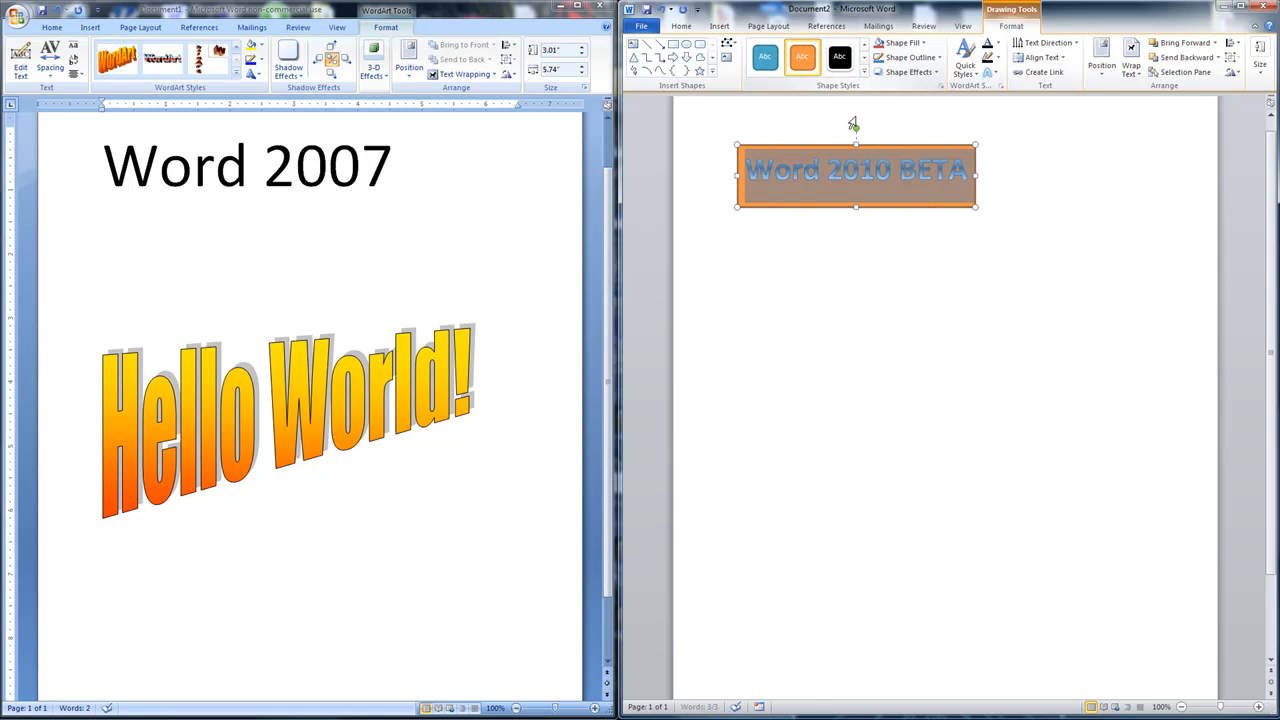
left_click(840, 57)
left_click(1032, 315)
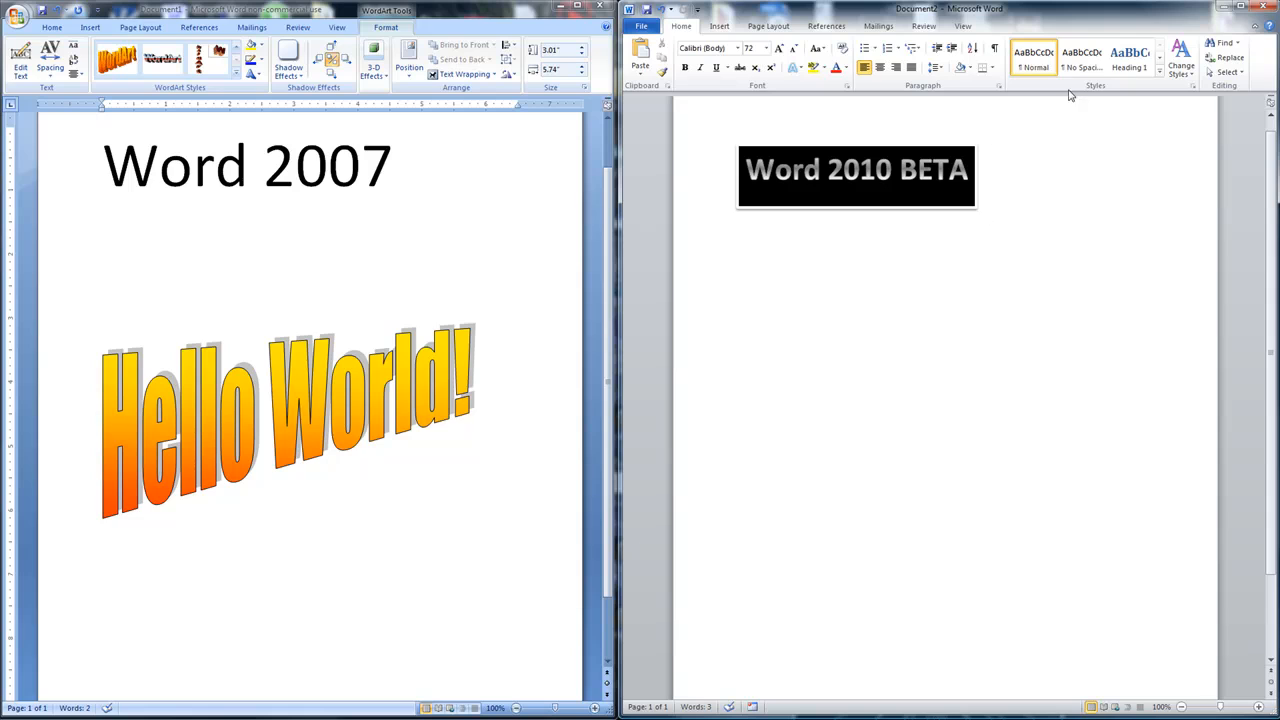
Examine the insertion commands and the built-in cover page gallery in Word 2010.
left_click(922, 175)
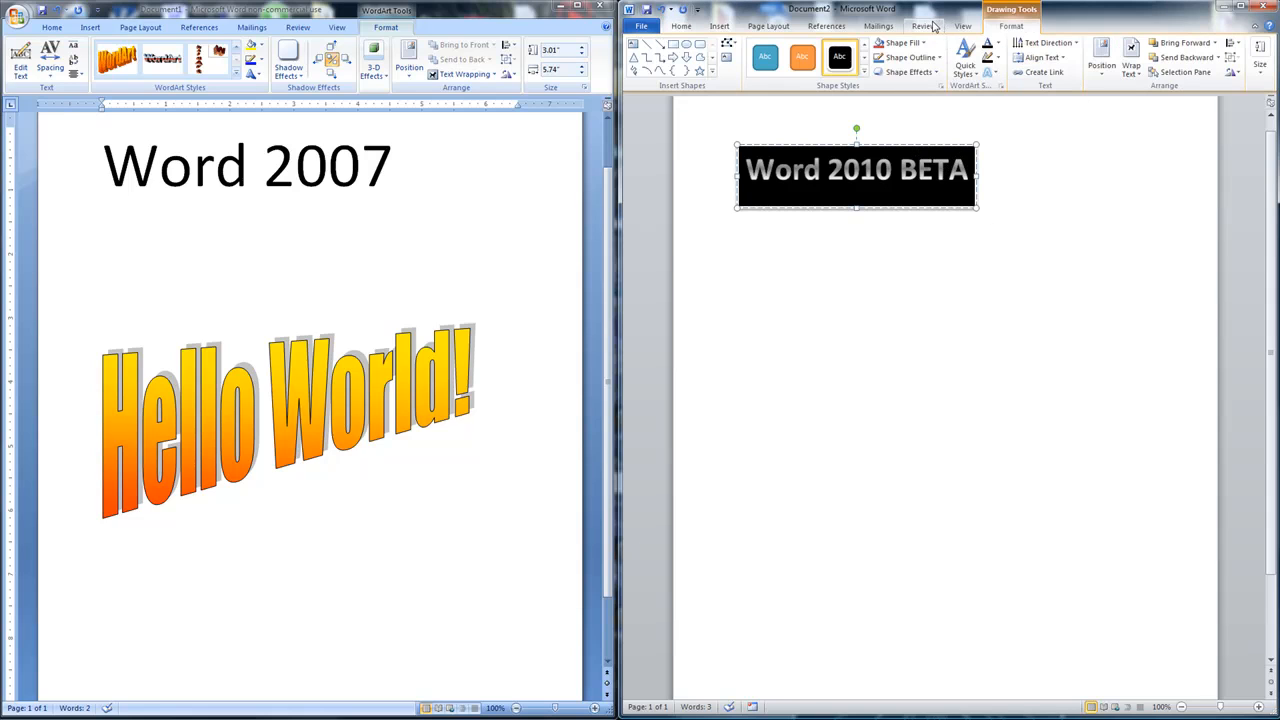
left_click(688, 28)
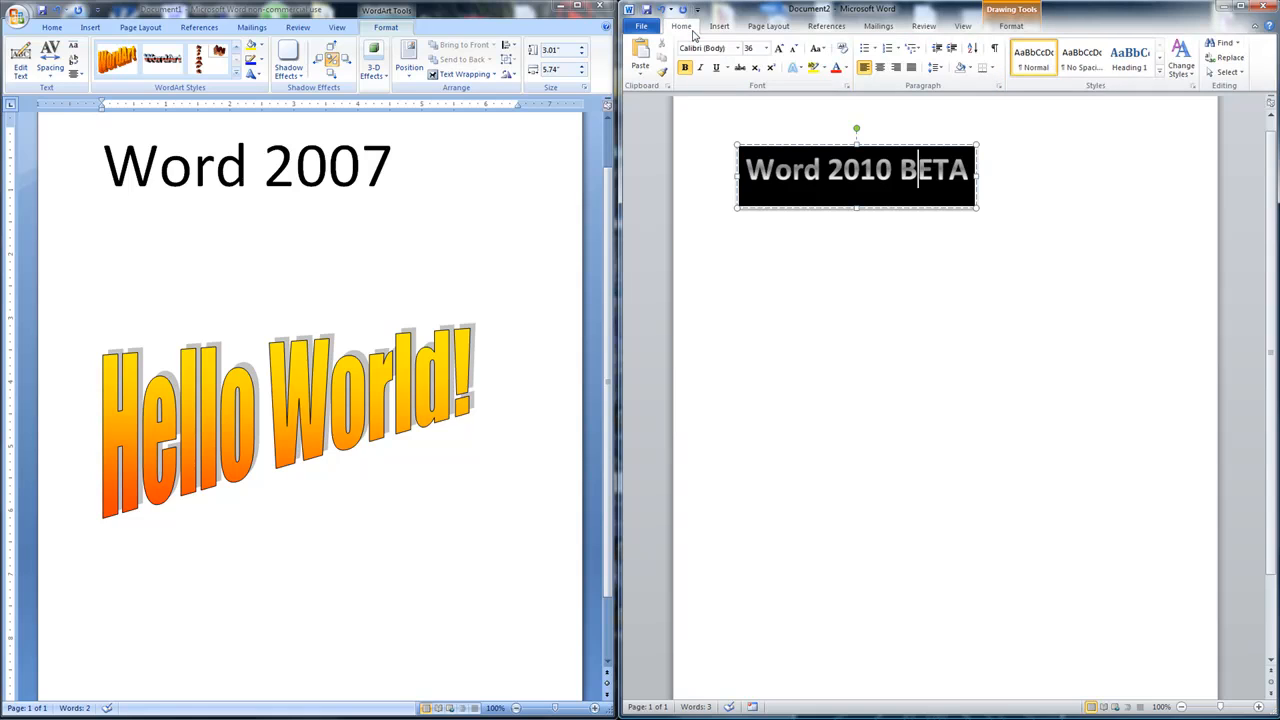
left_click(724, 28)
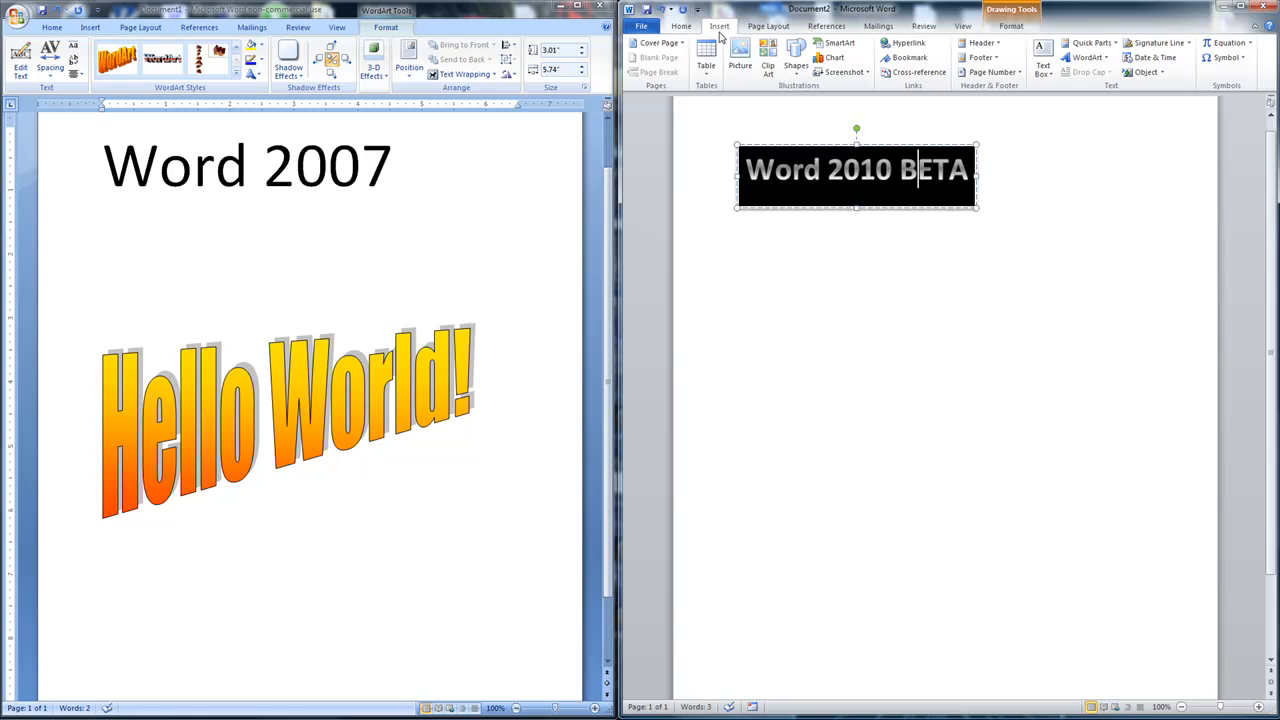
left_click(657, 43)
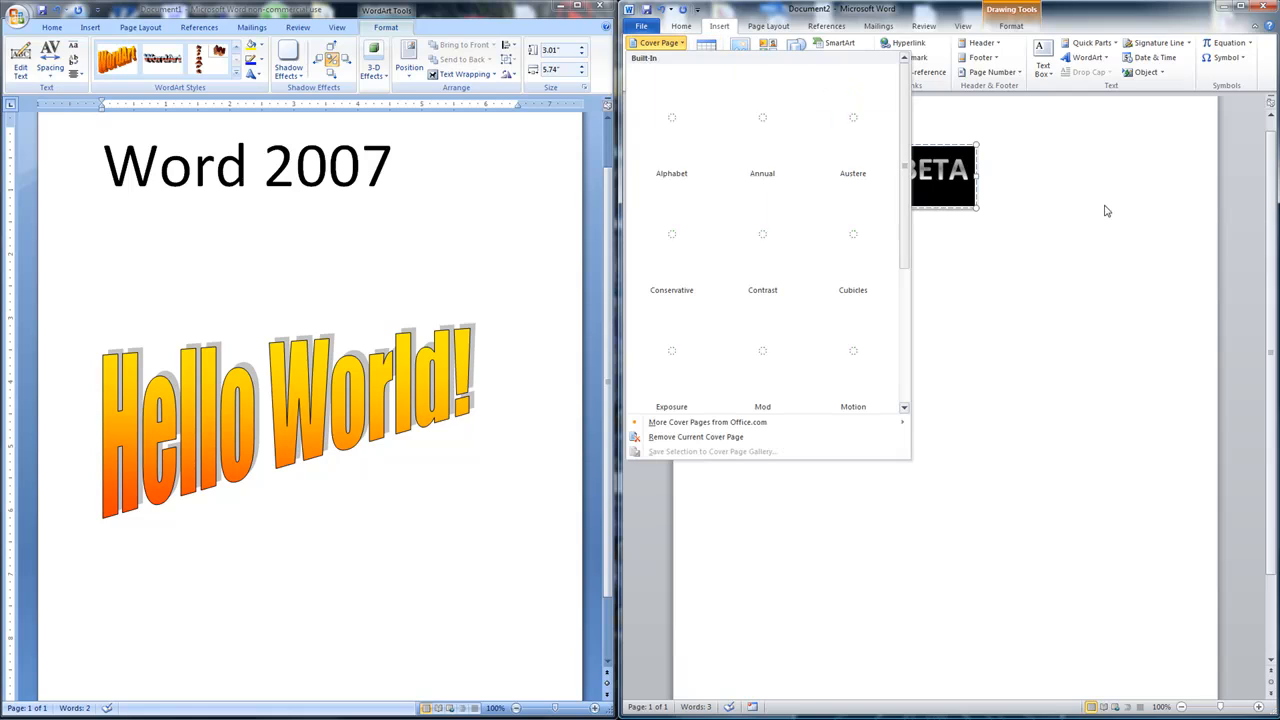
left_click(1036, 186)
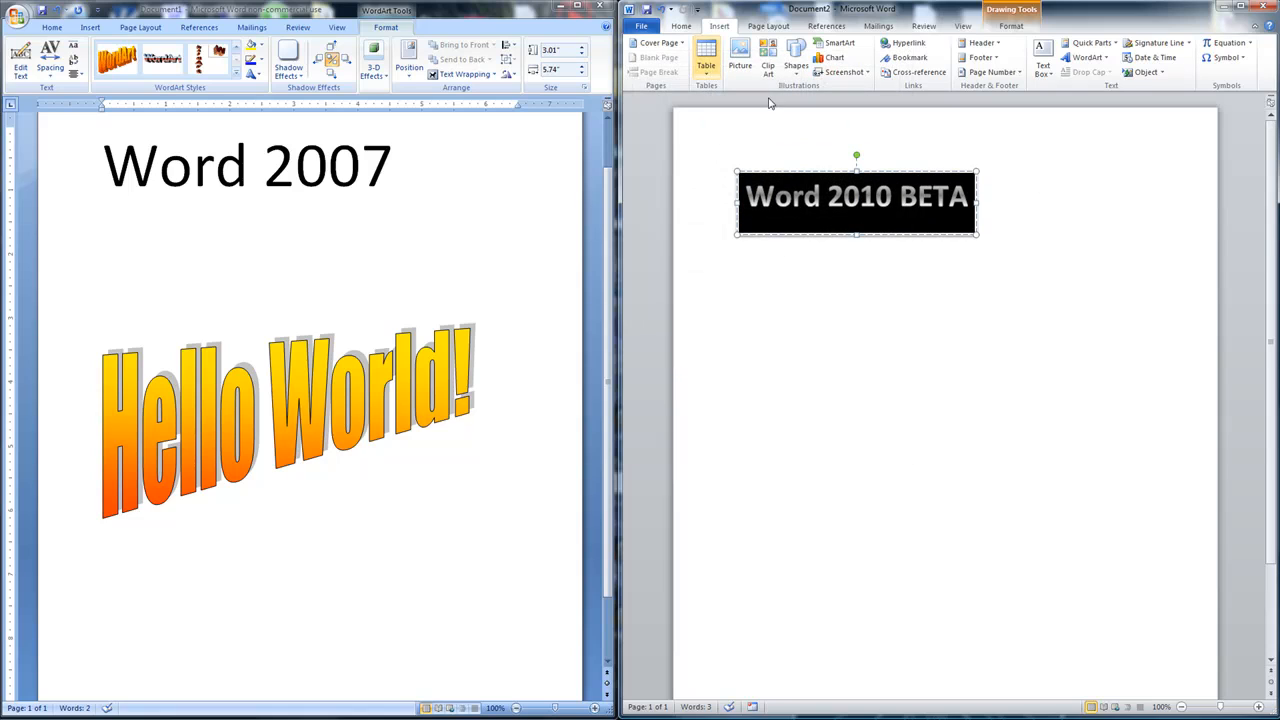
left_click(1013, 262)
left_click(360, 231)
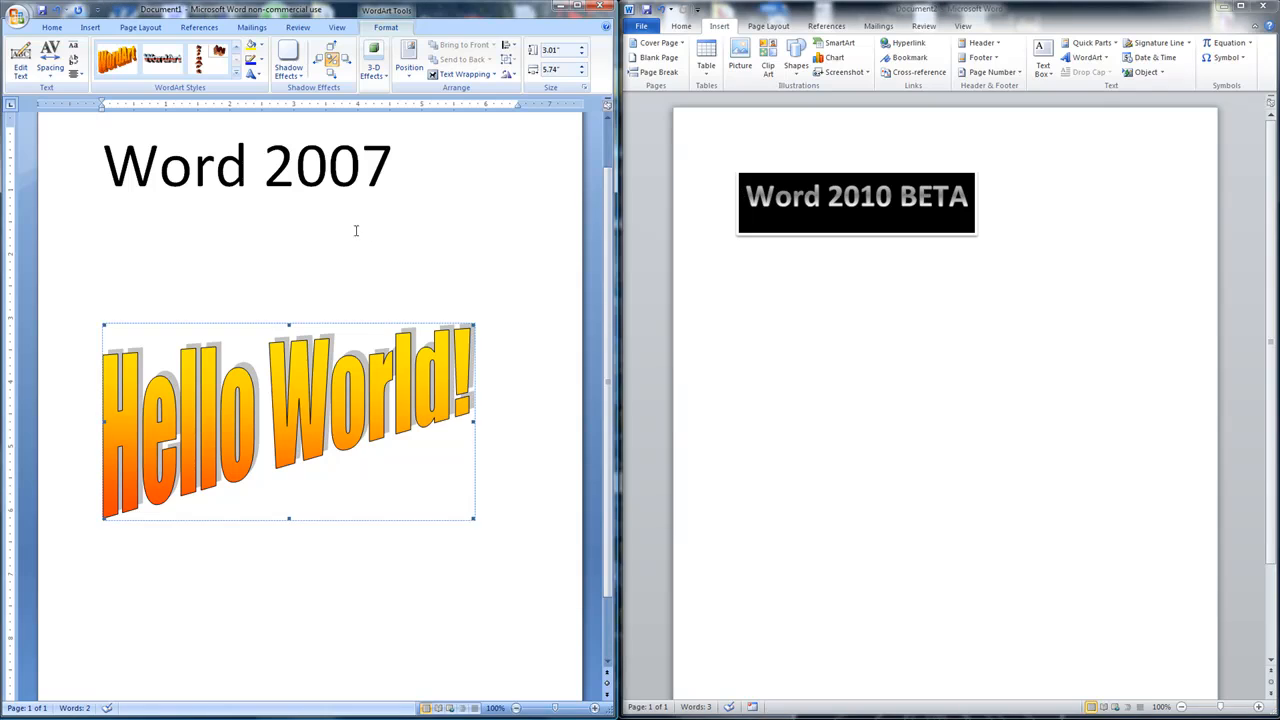
left_click(431, 140)
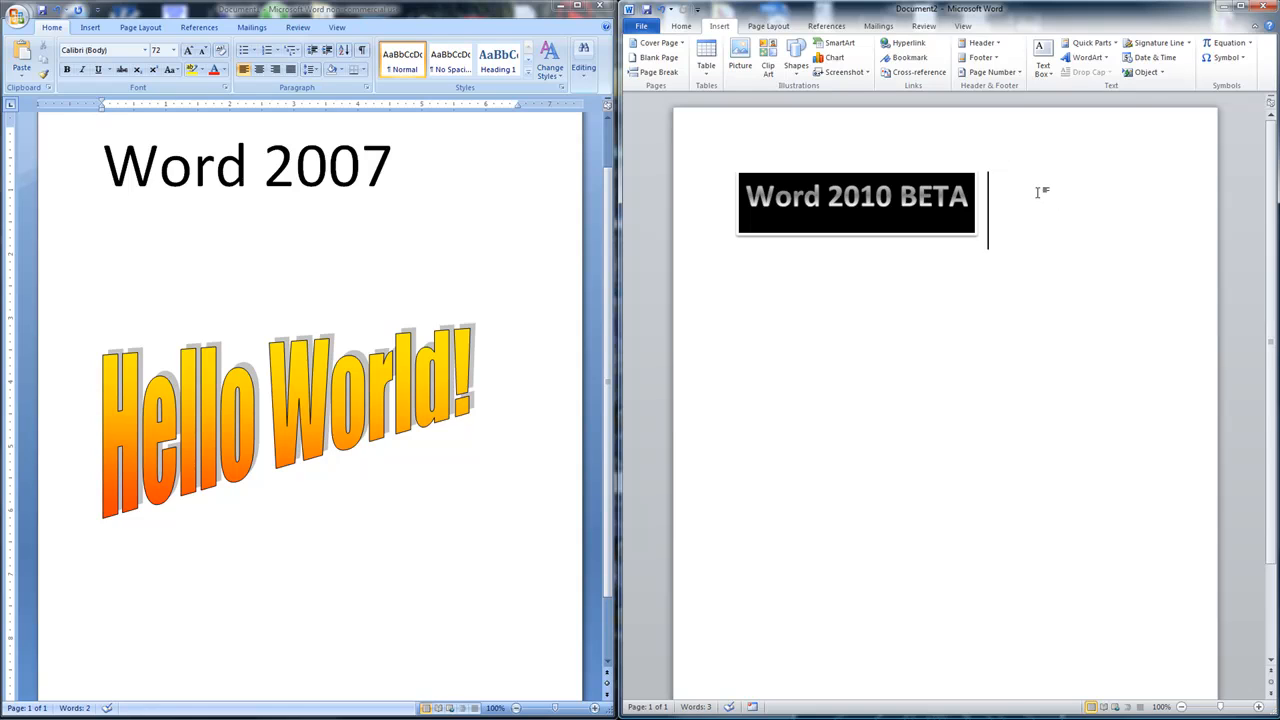
left_click(966, 199)
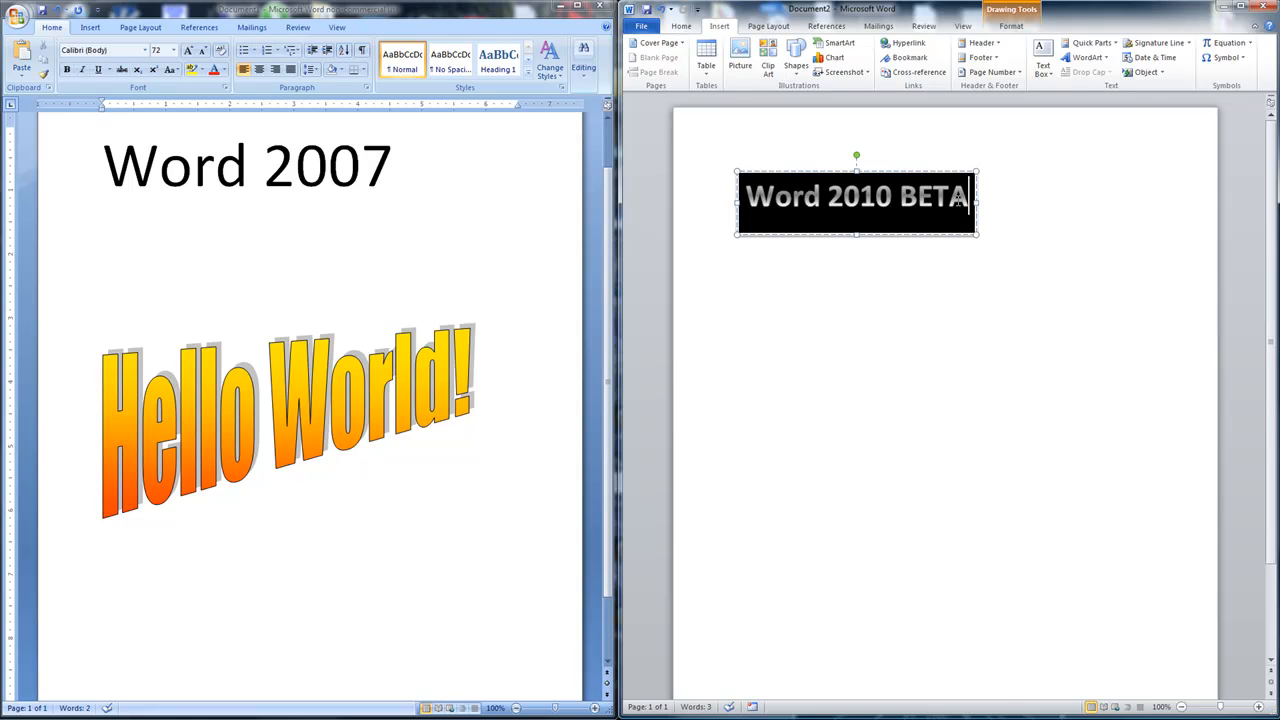
left_click_drag(966, 199, 762, 158)
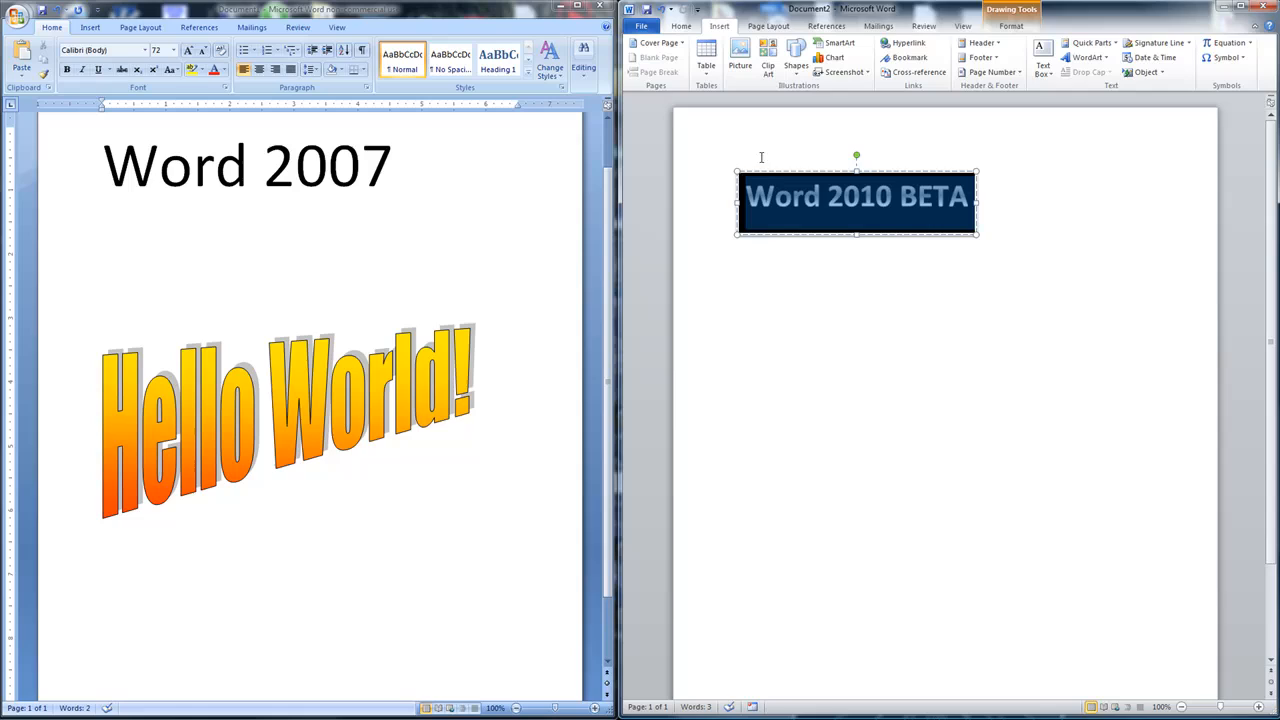
left_click(857, 364)
left_click(985, 253)
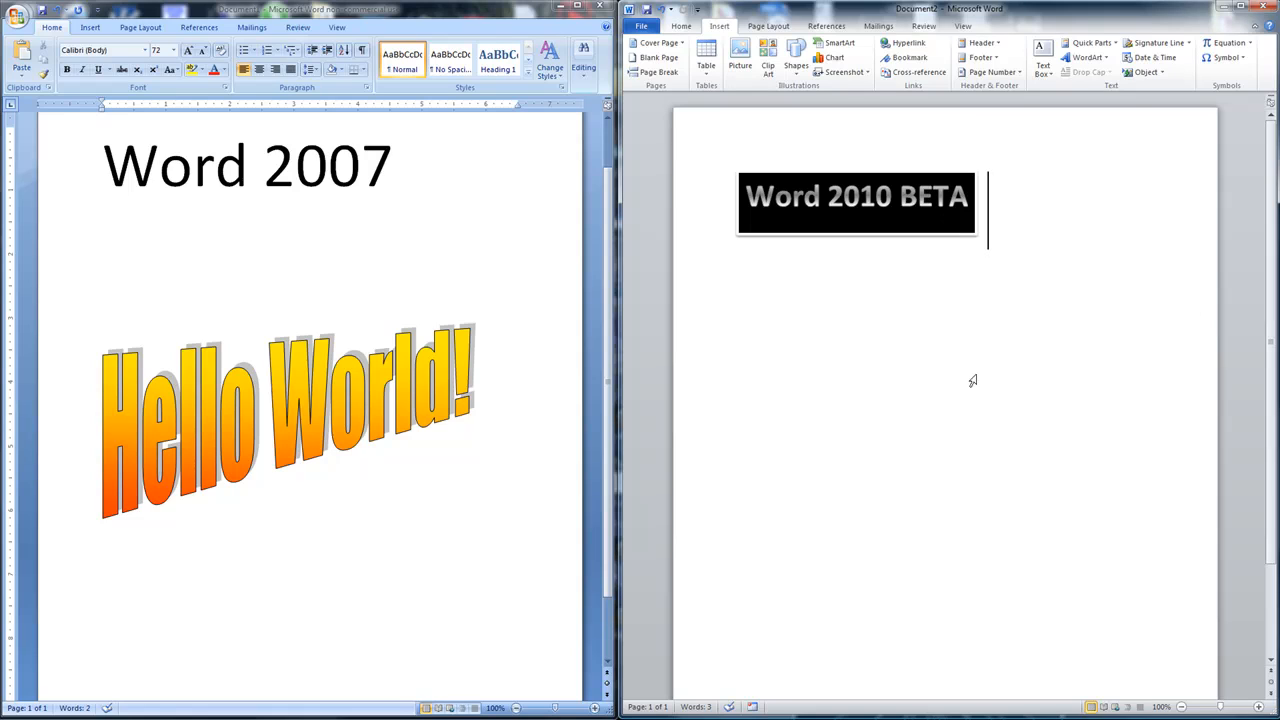
key("ctrl+a")
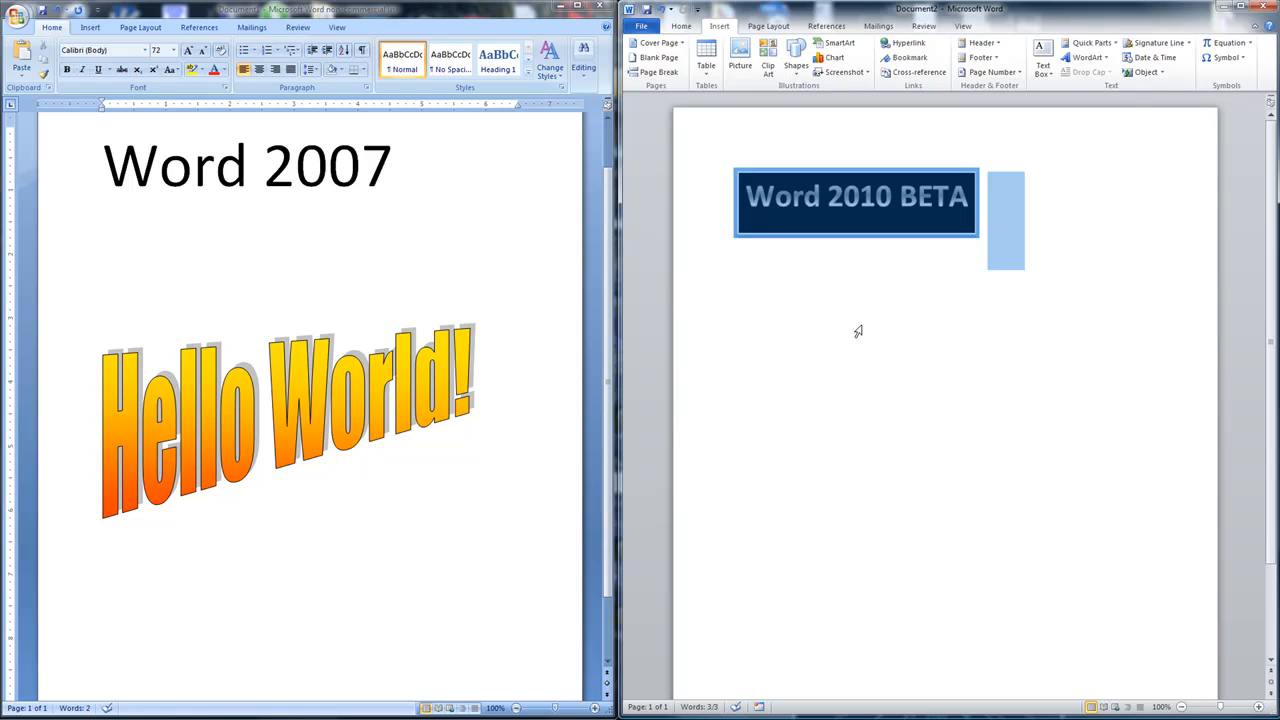
left_click(857, 157)
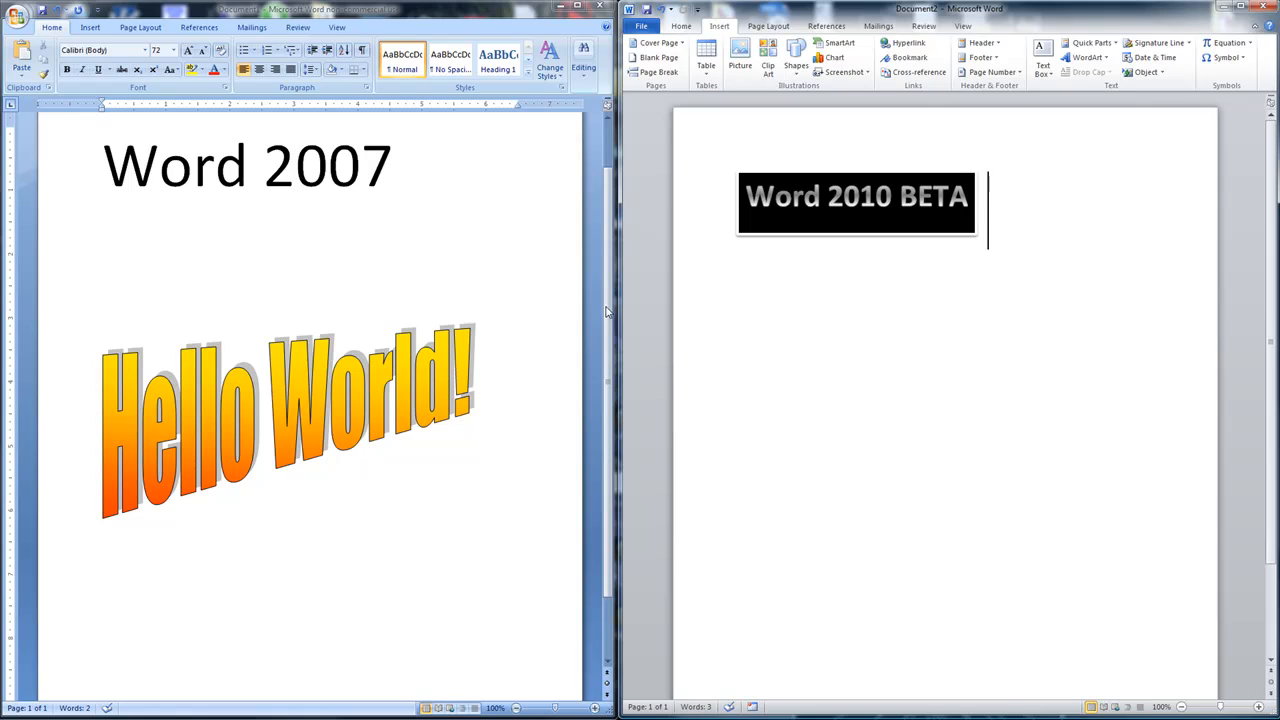
left_click(455, 377)
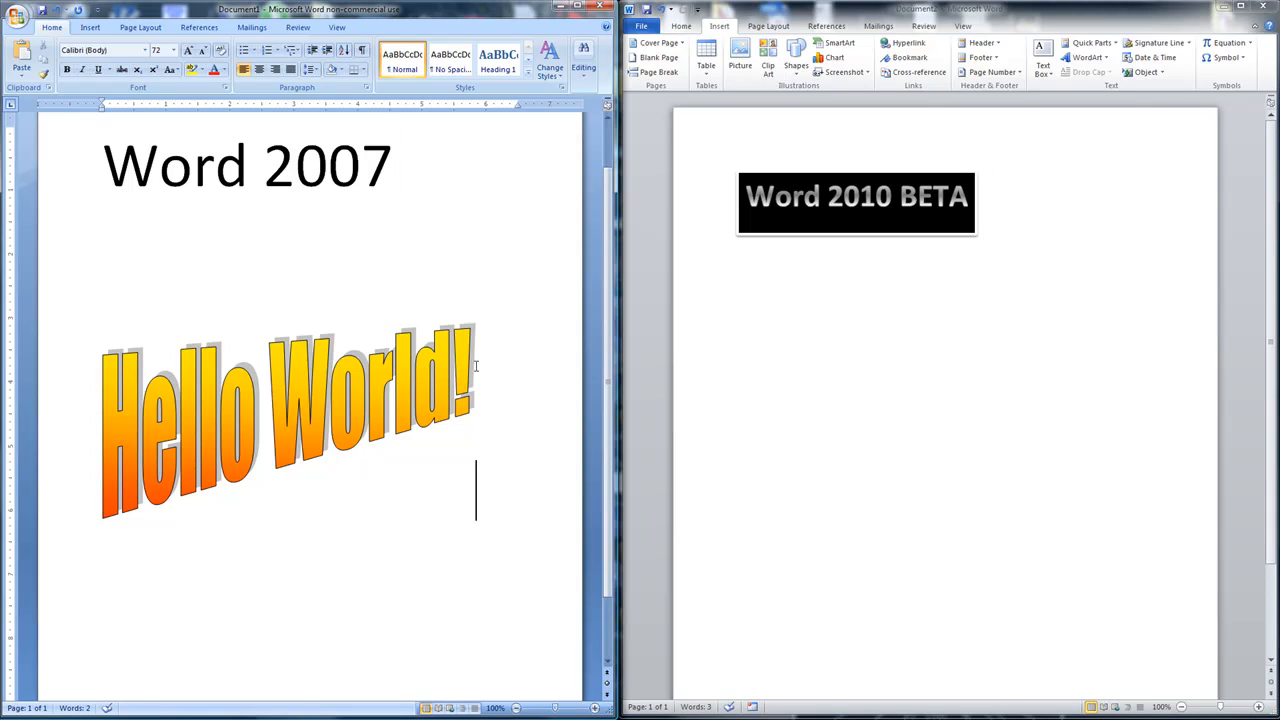
left_click(447, 368)
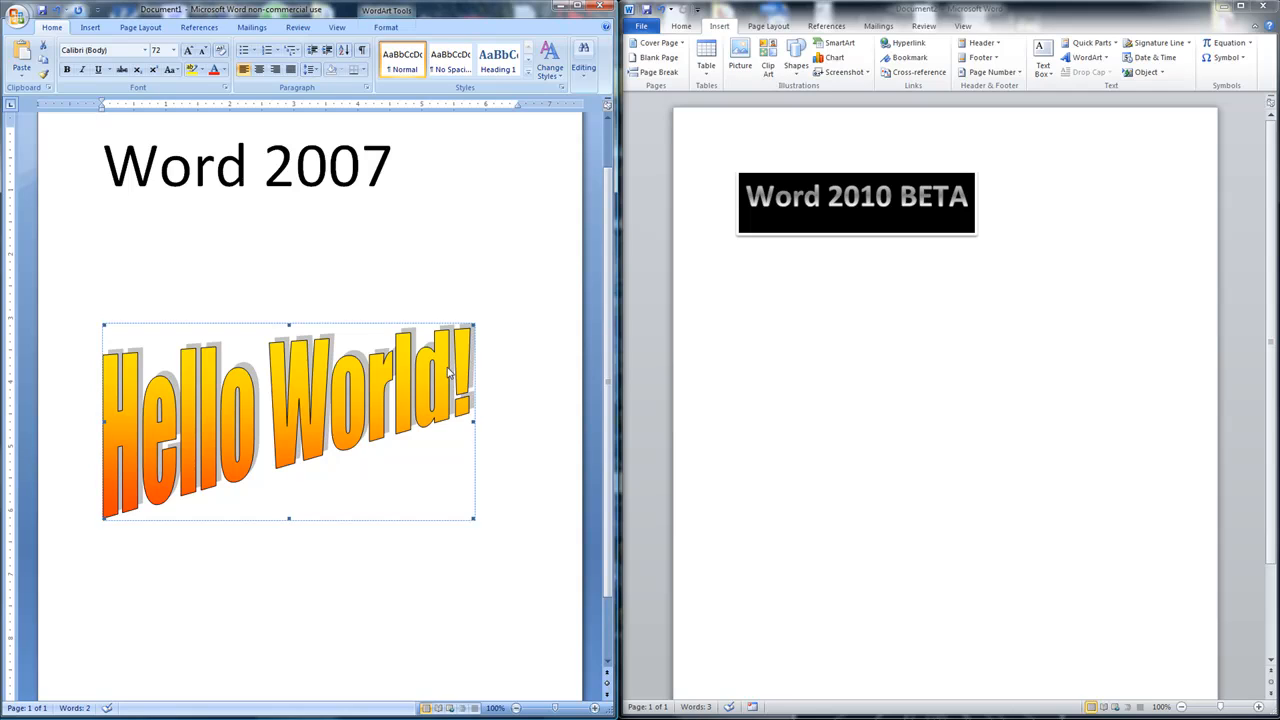
left_click(511, 388)
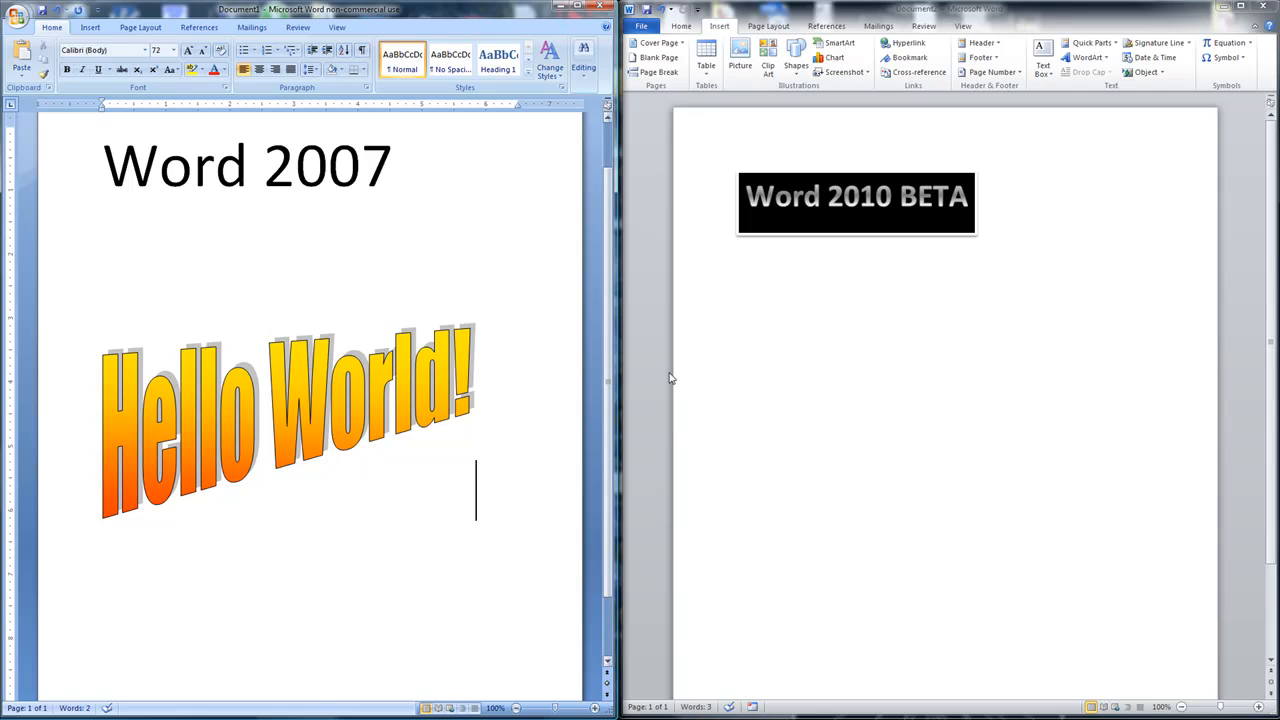
left_click(746, 366)
left_click(504, 333)
left_click(1011, 204)
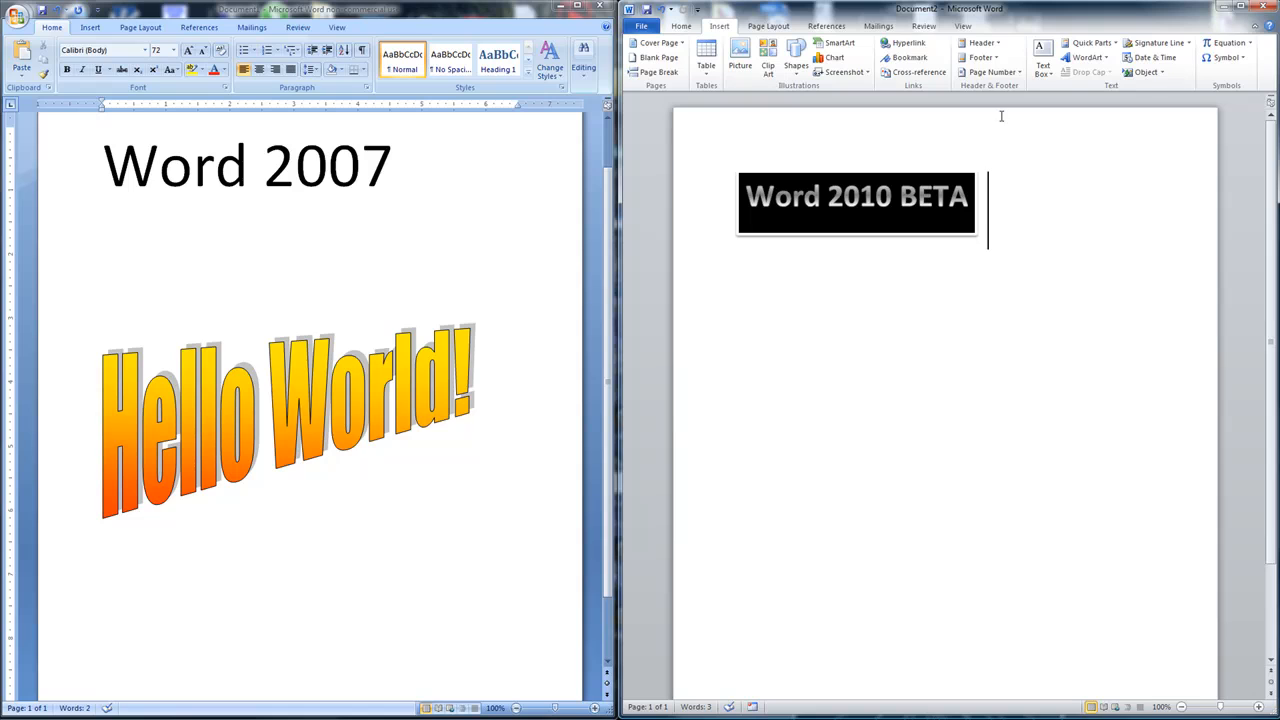
Look through the Word 2010 ribbon command sets from Home through Mailings to View.
scroll(810, 45, "up", 1)
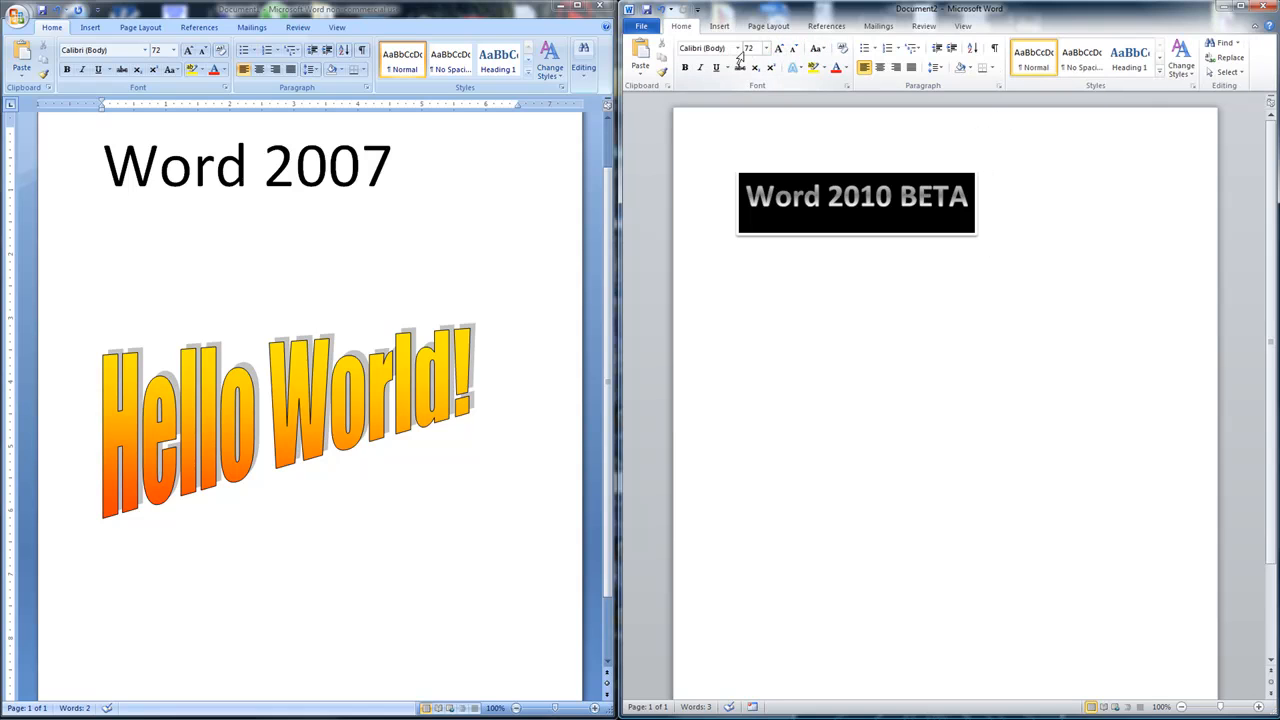
scroll(780, 60, "down", 3)
scroll(798, 85, "down", 3)
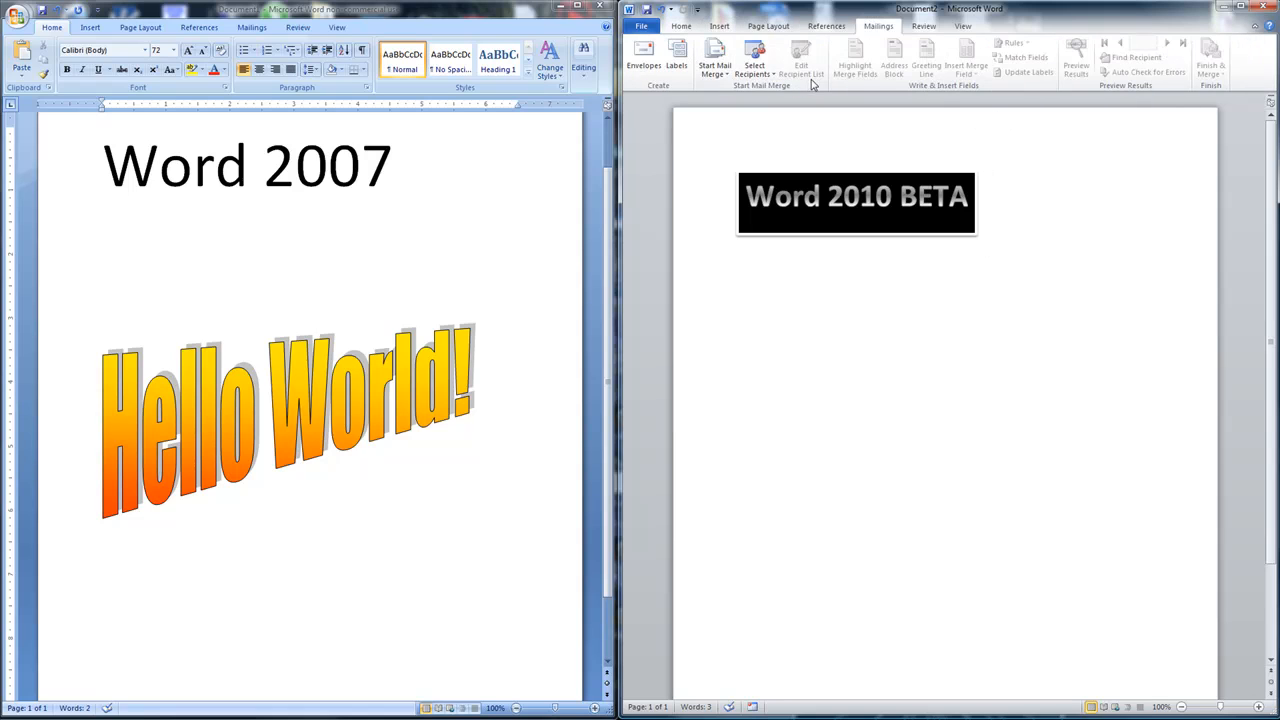
left_click(486, 280)
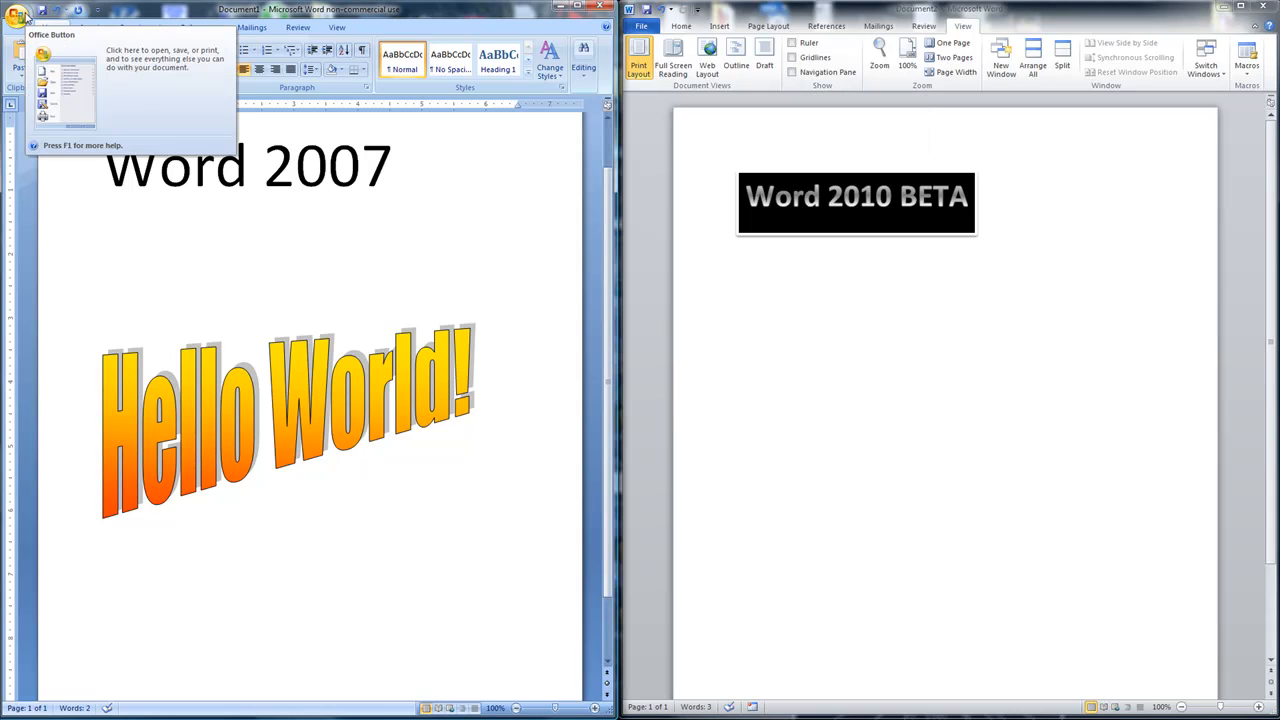